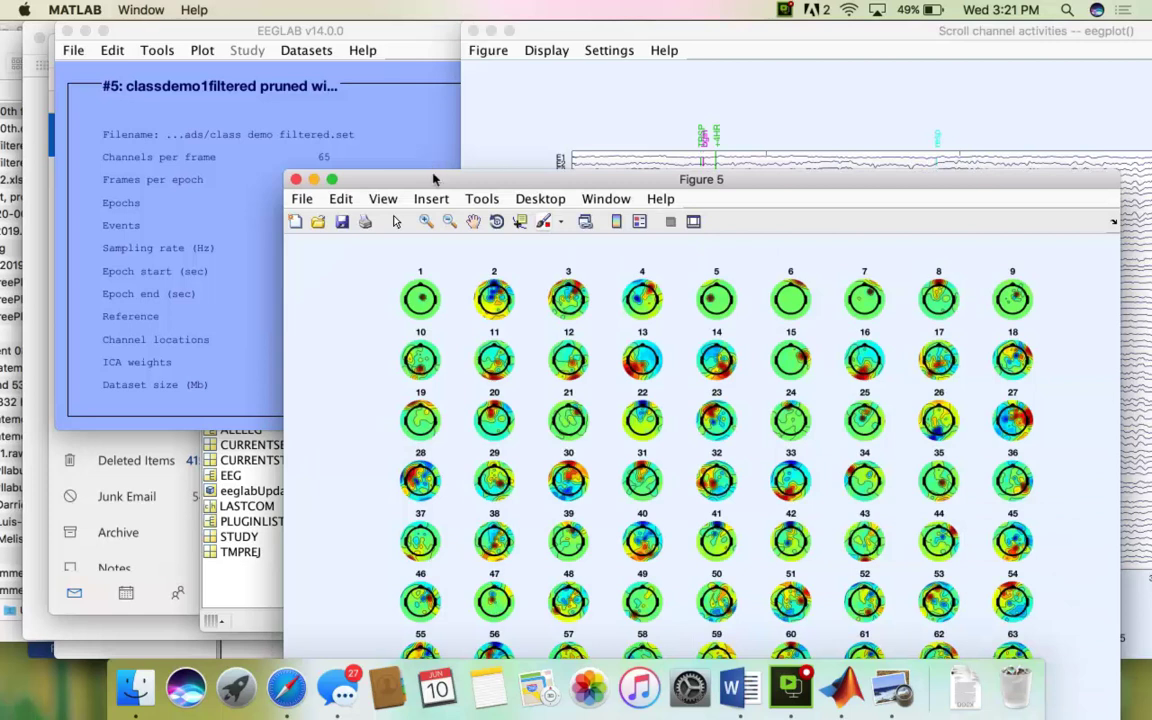
- Close the Figure 5 component map window and the channel activity scroll plot behind it
left_click_drag(435, 181, 161, 145)
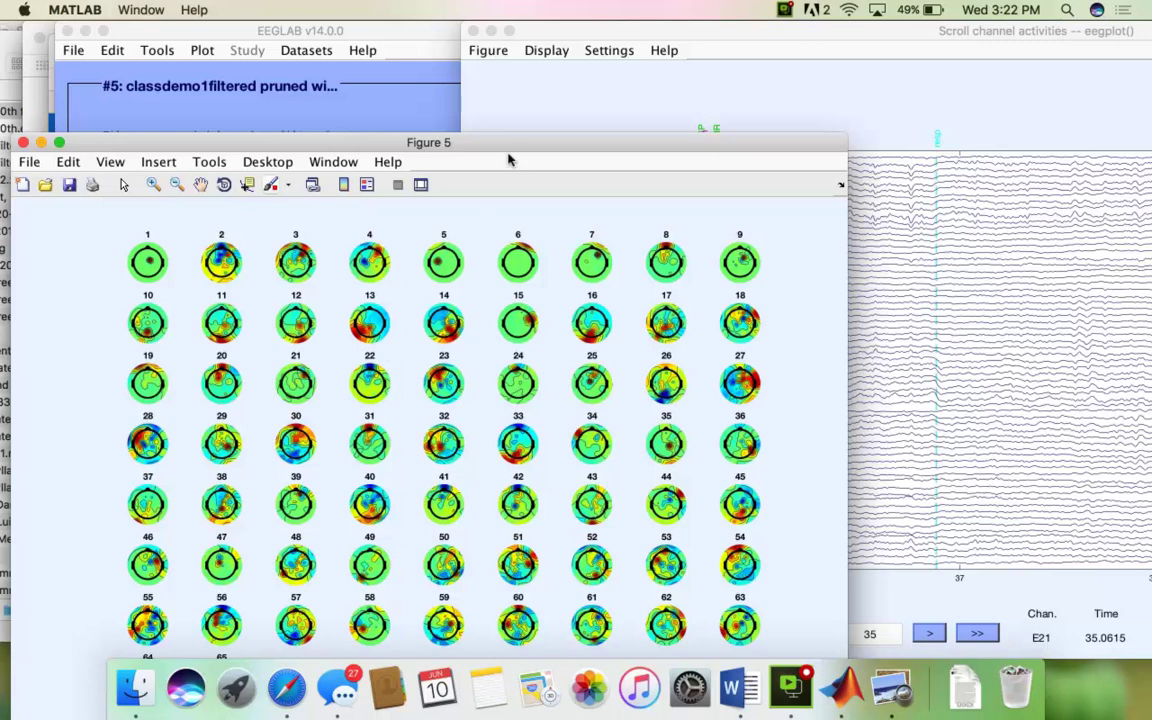
left_click_drag(509, 144, 745, 69)
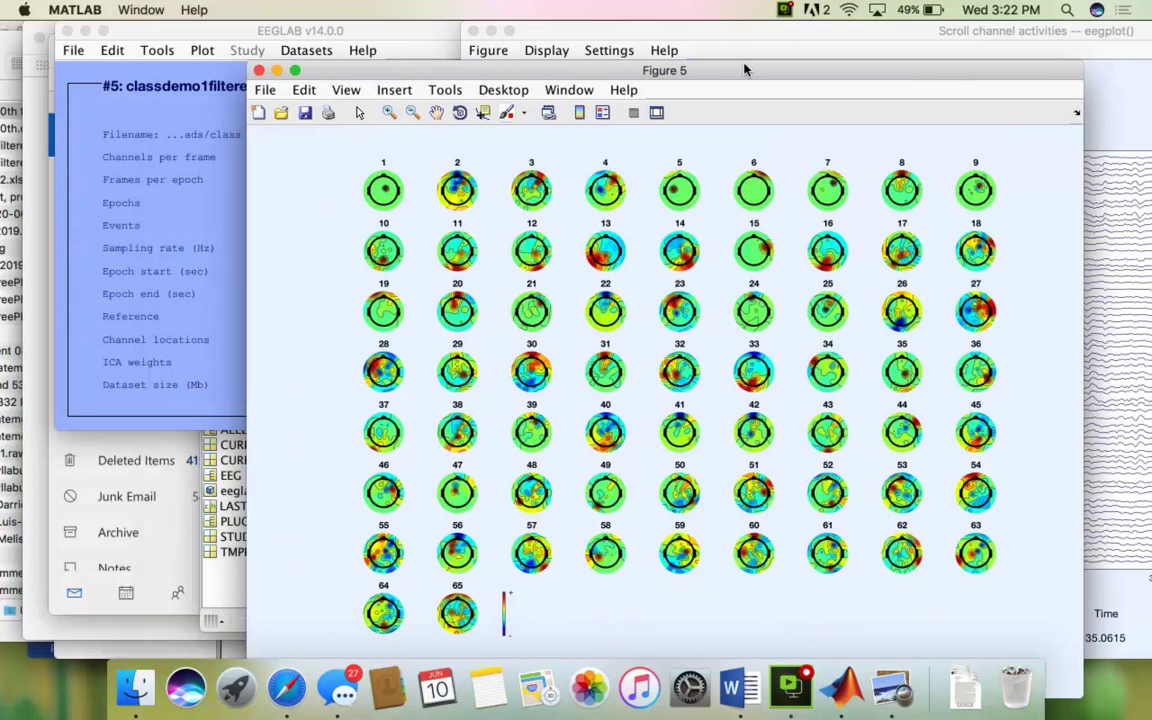
left_click(258, 70)
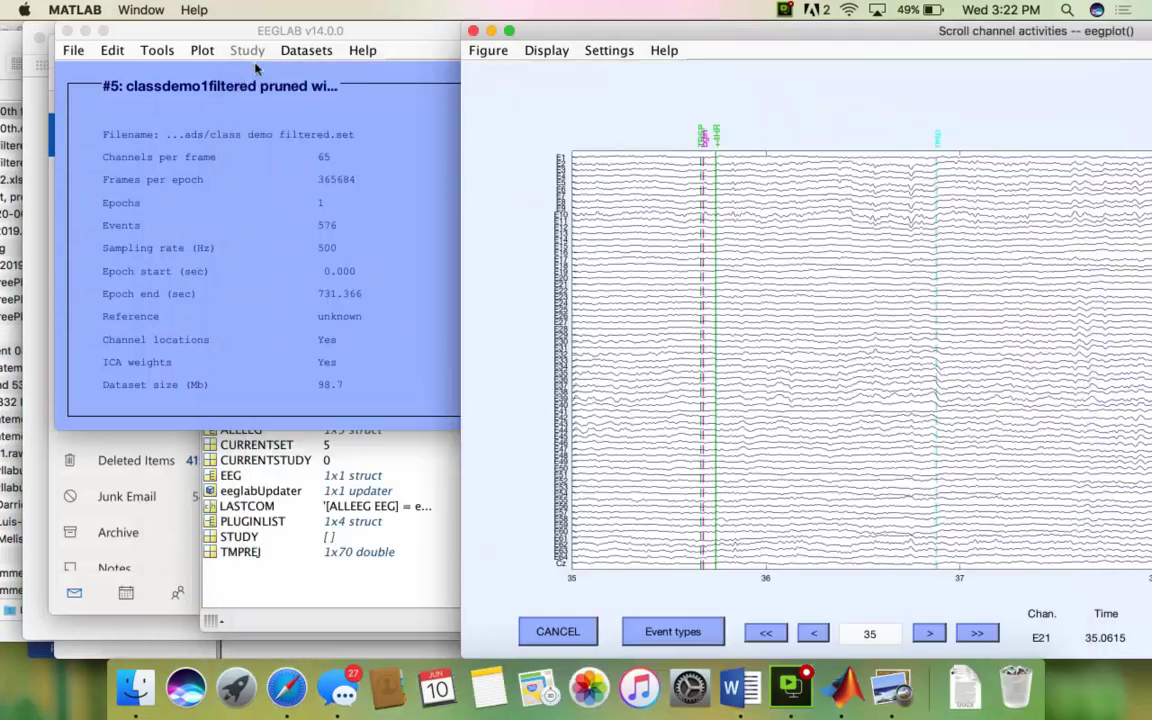
left_click(472, 31)
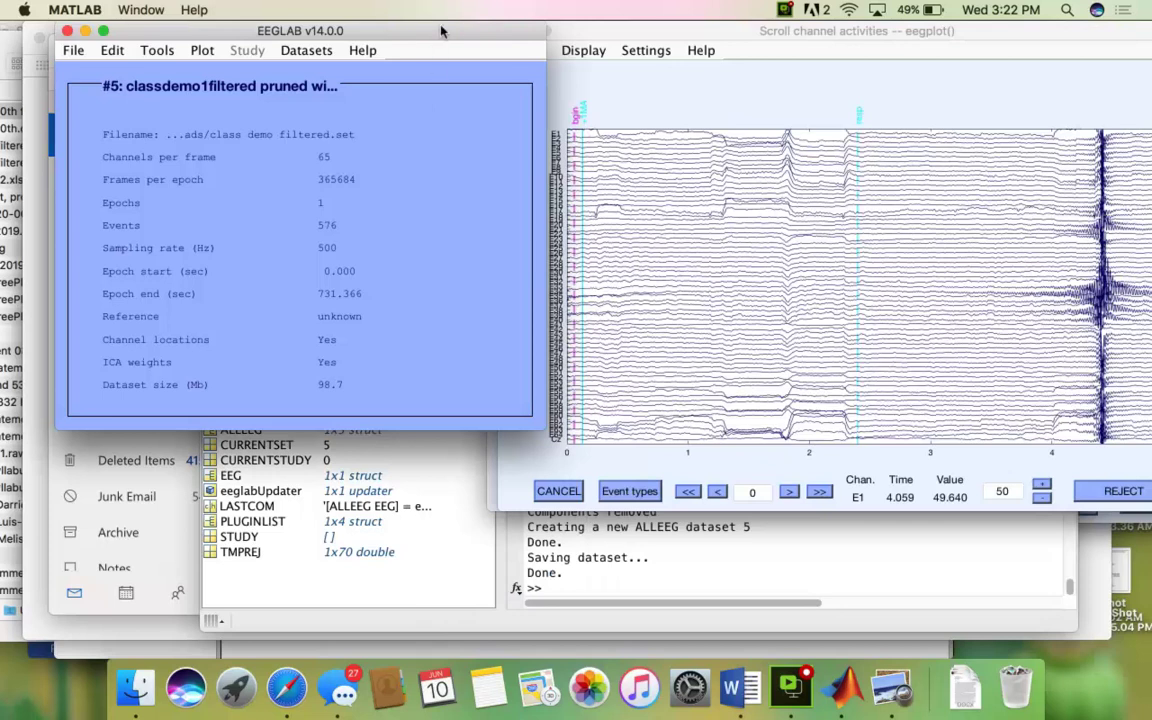
- Move the EEGLAB window aside, then reposition the main MATLAB window and widen it
left_click_drag(440, 31, 928, 78)
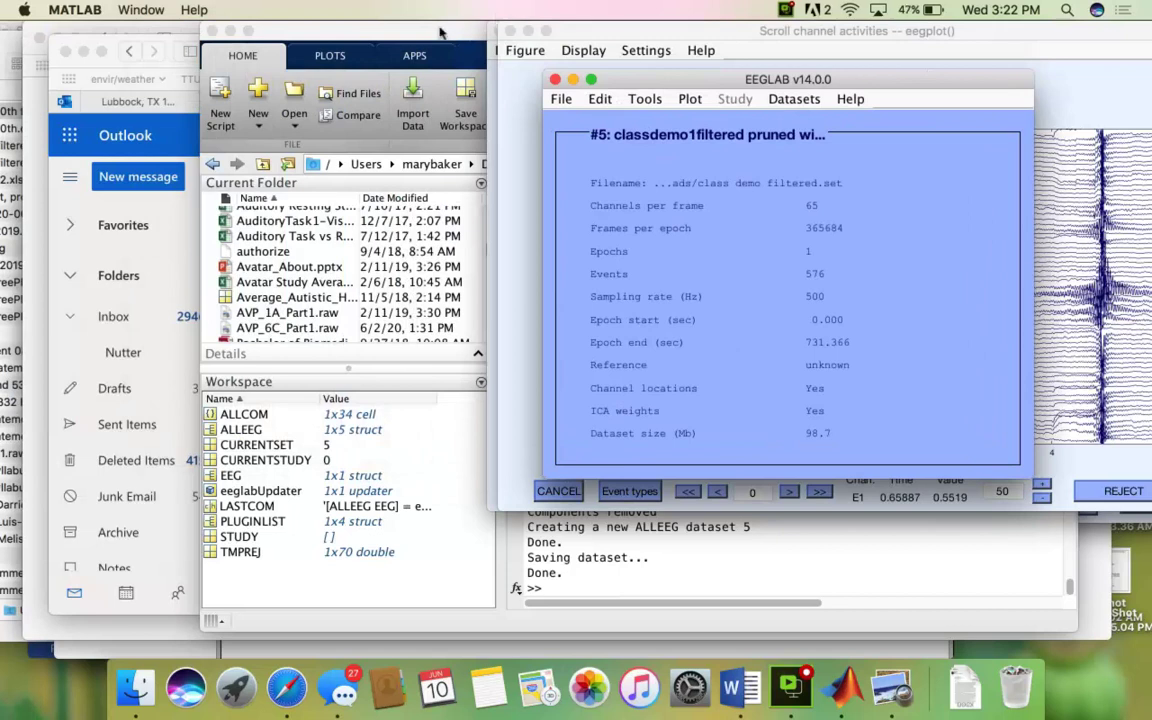
left_click_drag(440, 33, 328, 31)
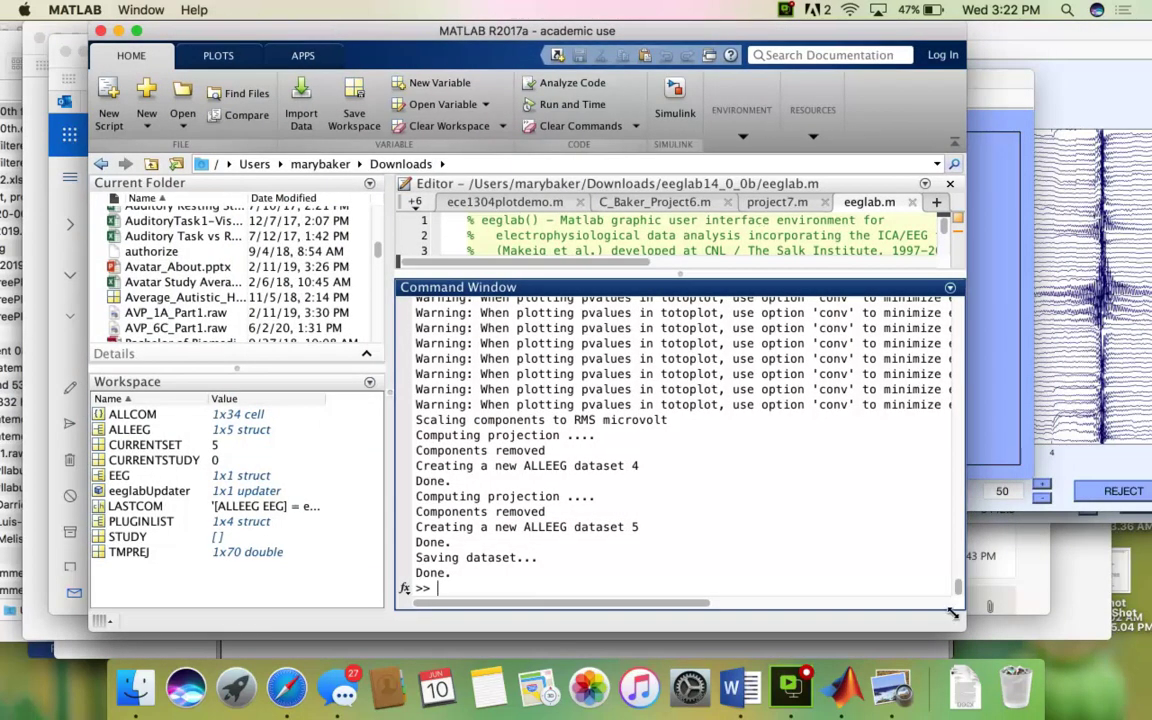
left_click_drag(964, 630, 1108, 627)
- Review the ICA training steps and component processing messages in the Command Window
scroll(957, 470, "up", 5)
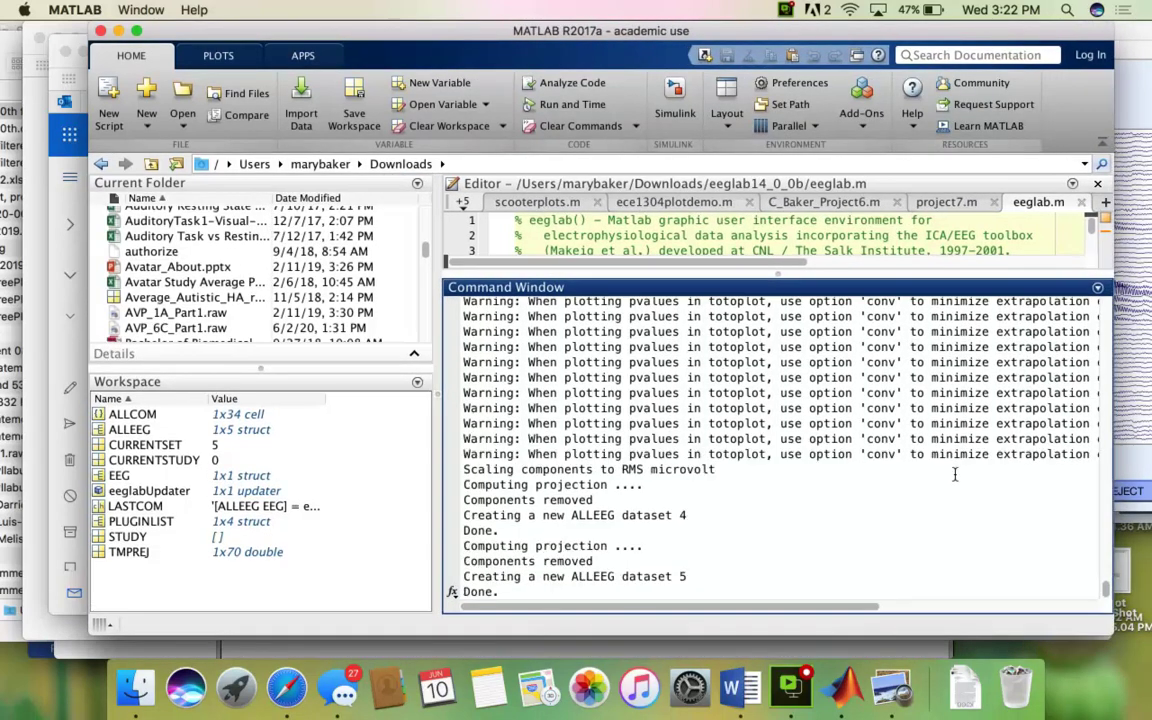
scroll(957, 470, "down", 10)
scroll(957, 470, "up", 10)
scroll(955, 474, "down", 8)
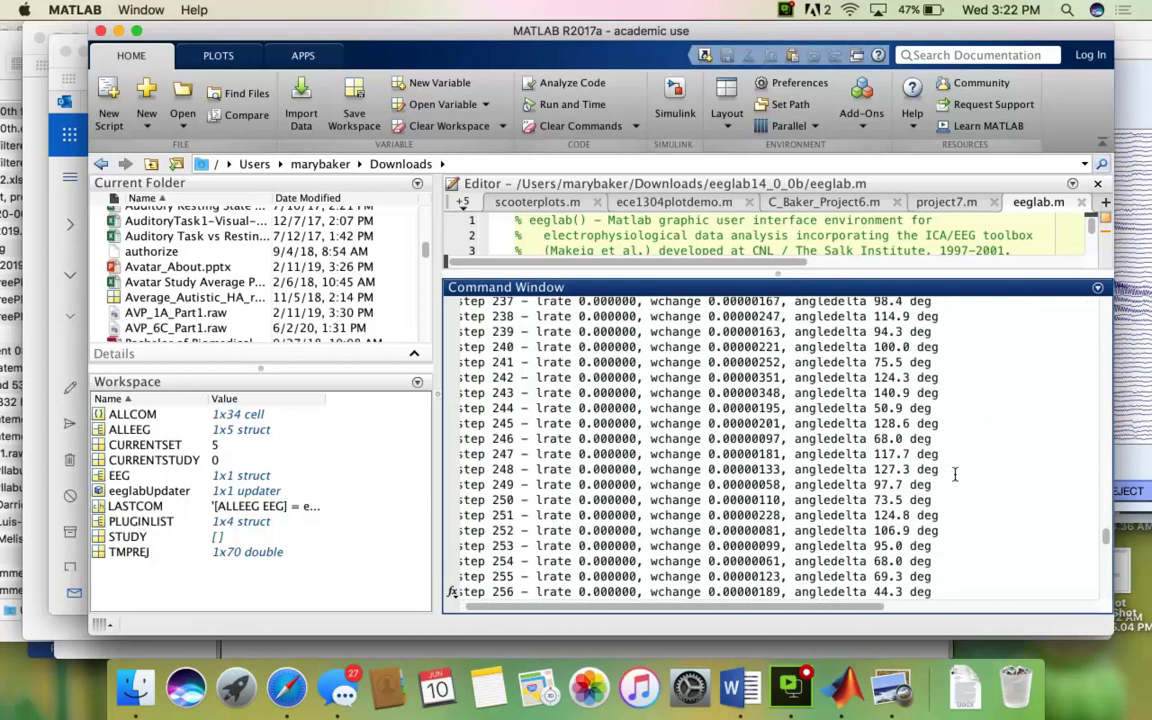
scroll(955, 474, "down", 10)
scroll(955, 474, "up", 5)
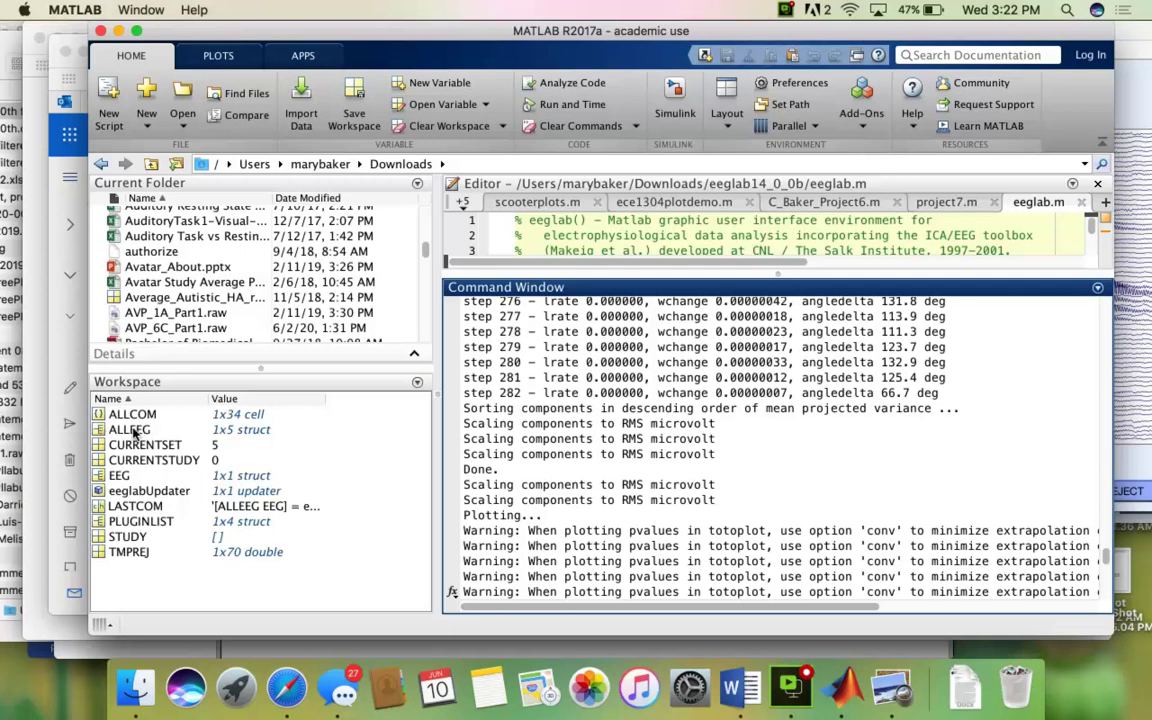
- Open the ALLEEG struct from the workspace, enlarge the variable editor area and examine its fields through the ICA weights
left_click(133, 430)
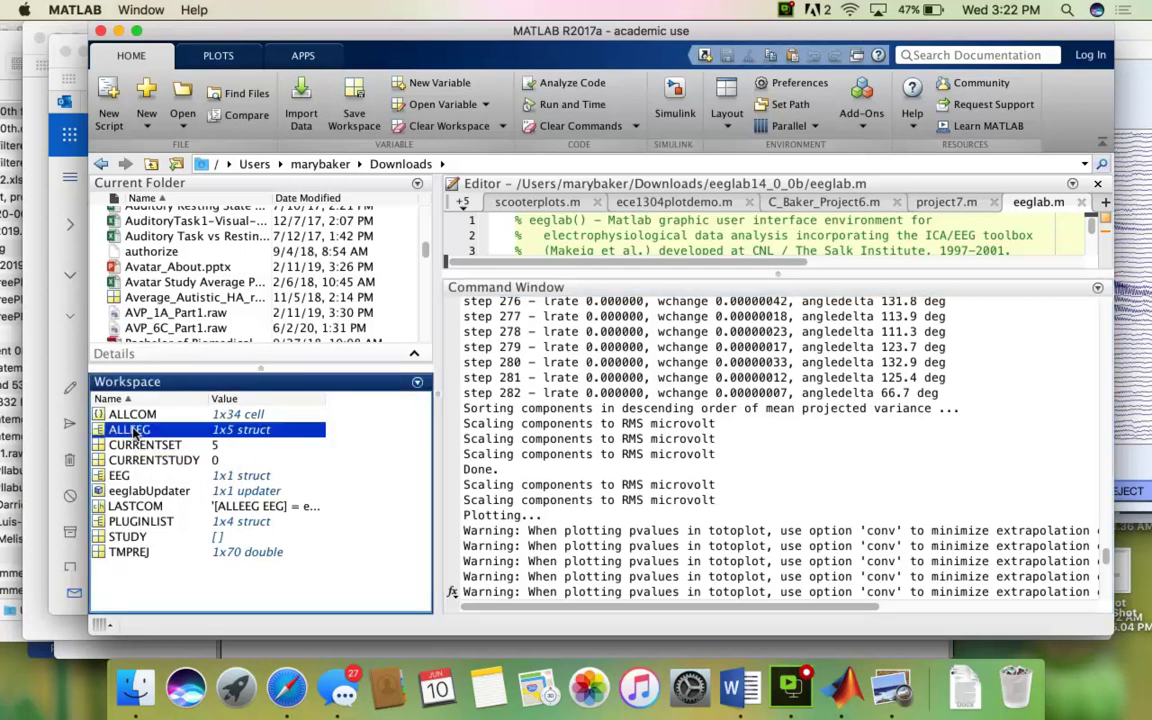
double_click(133, 430)
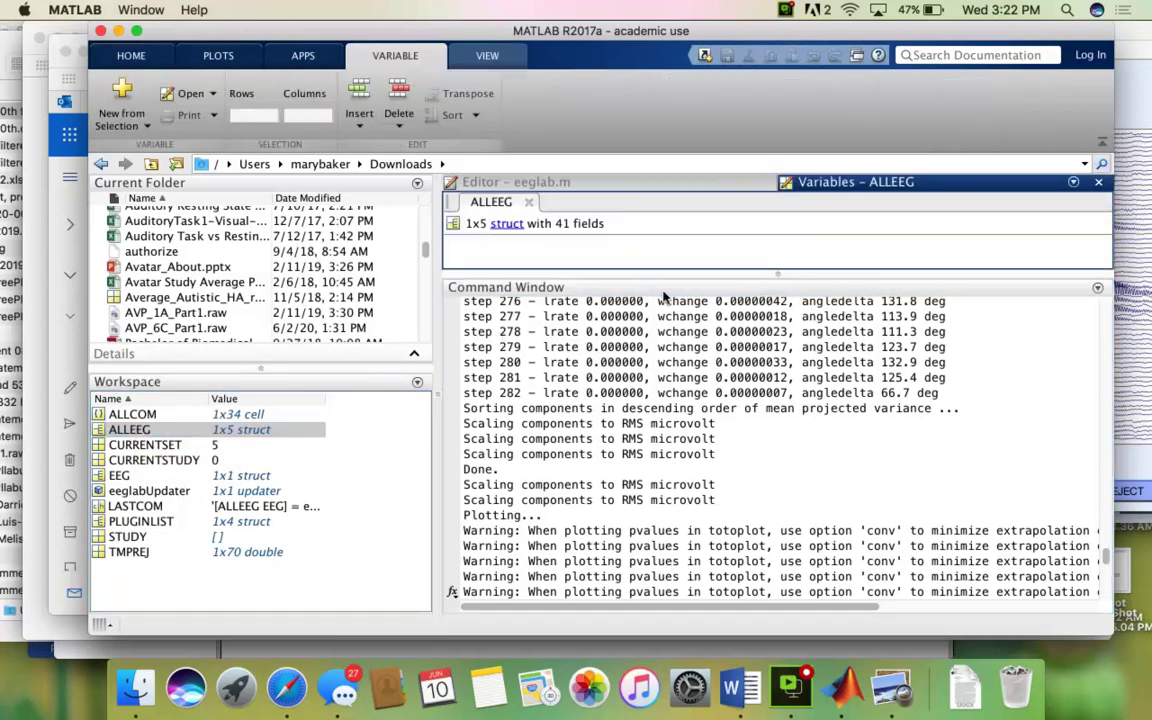
left_click_drag(663, 267, 688, 465)
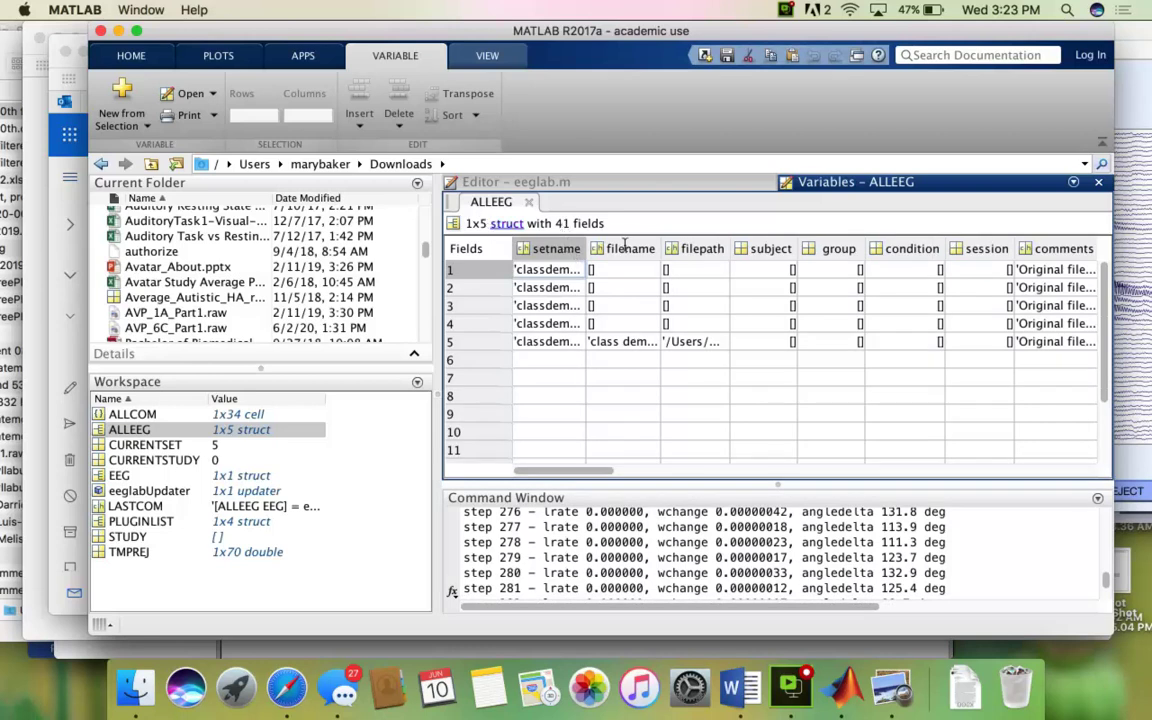
scroll(660, 275, "right", 5)
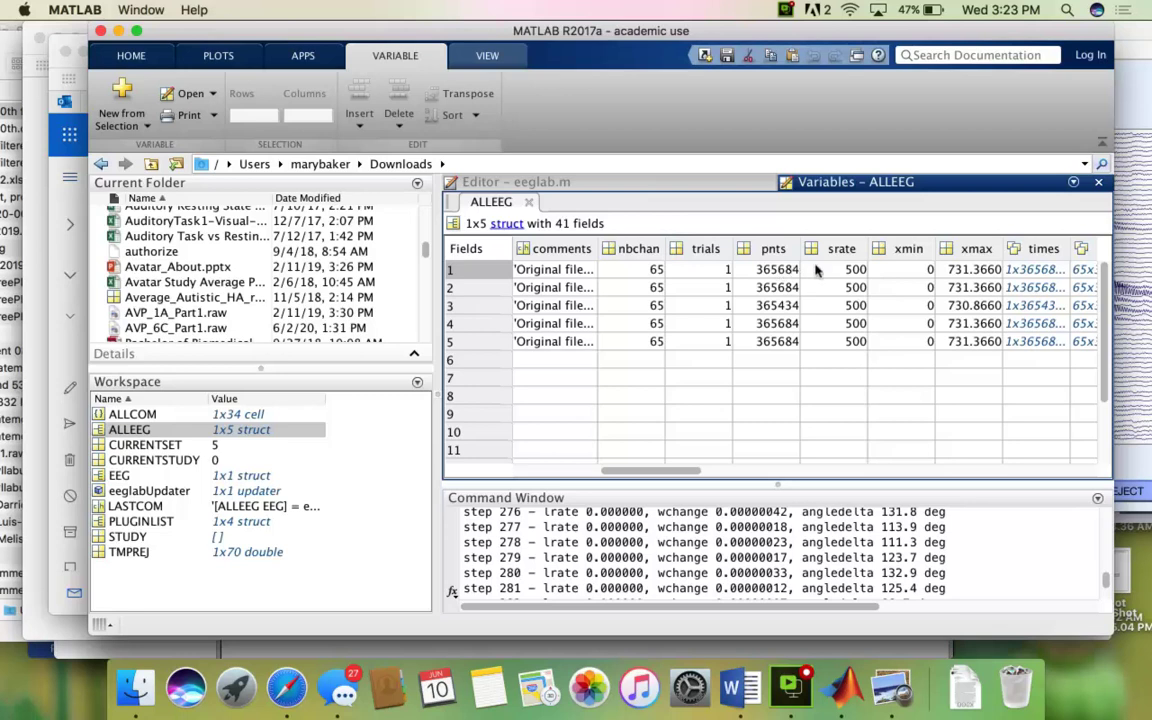
scroll(829, 270, "right", 5)
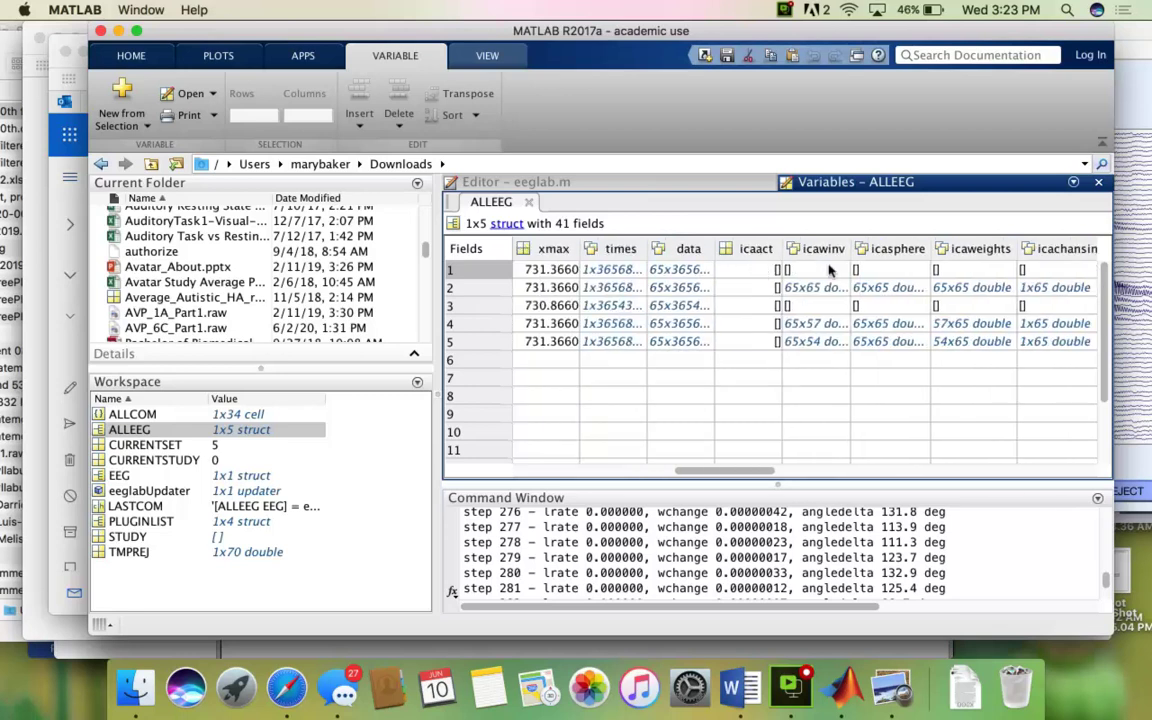
scroll(829, 270, "left", 1)
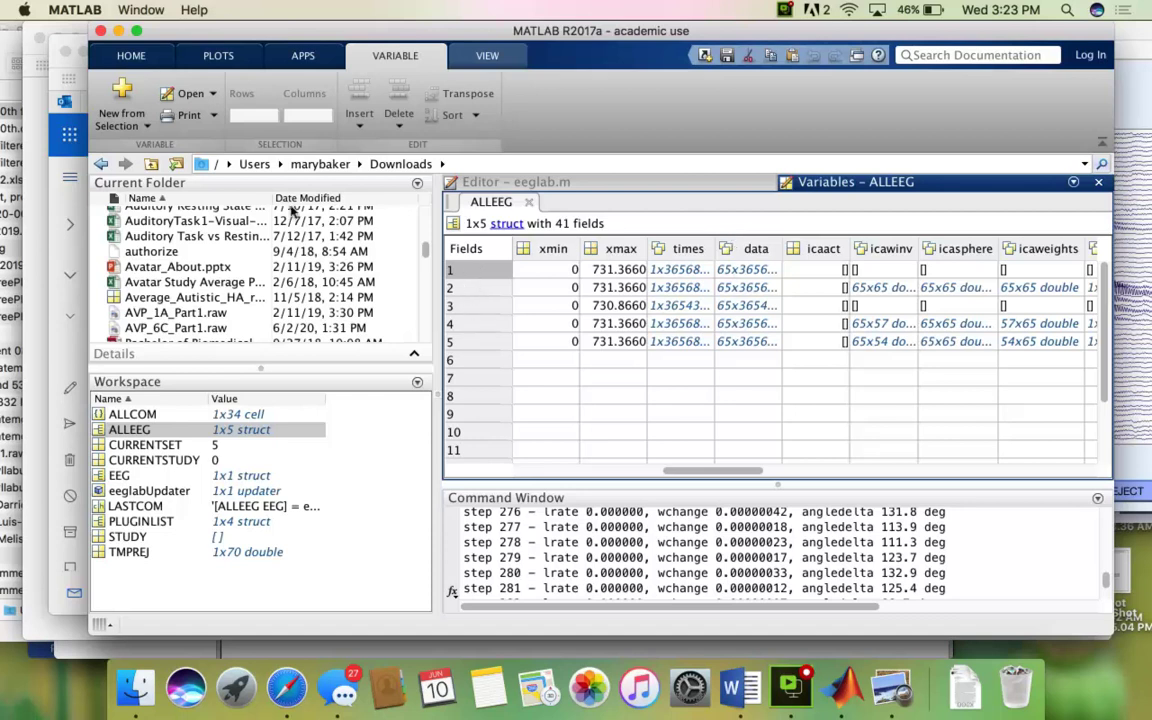
- Bring up the EEGLAB window, view its list of datasets and return to the first row of ALLEEG to compare
left_click(114, 9)
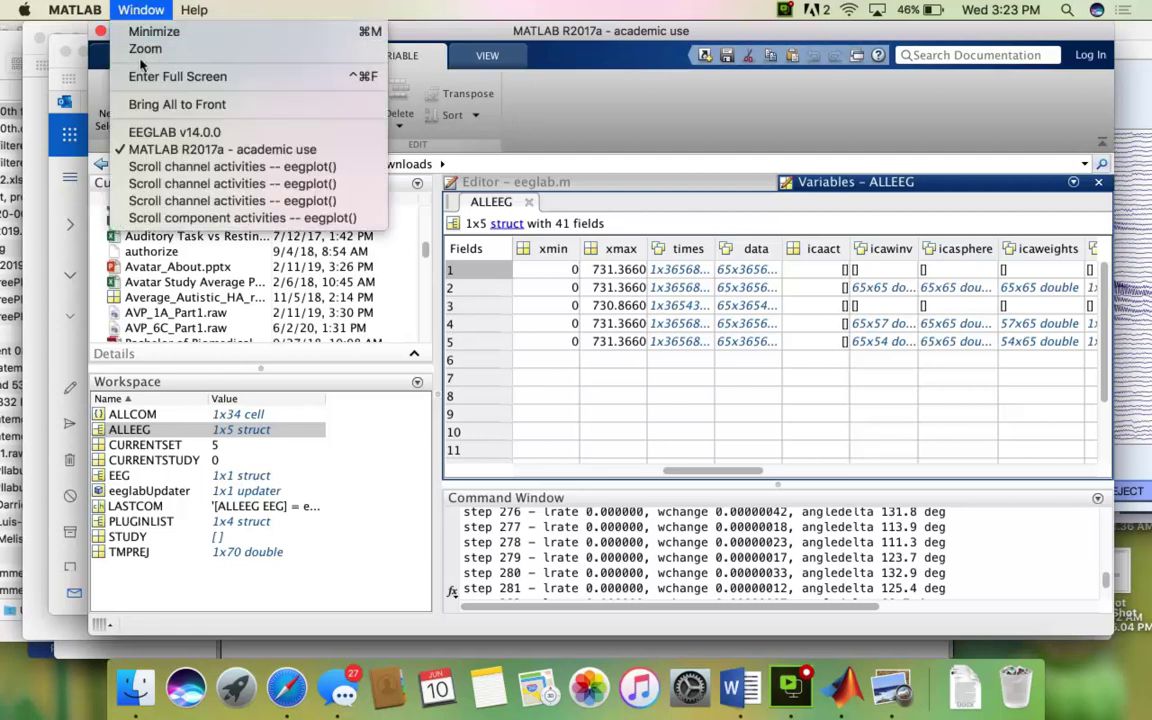
left_click(160, 133)
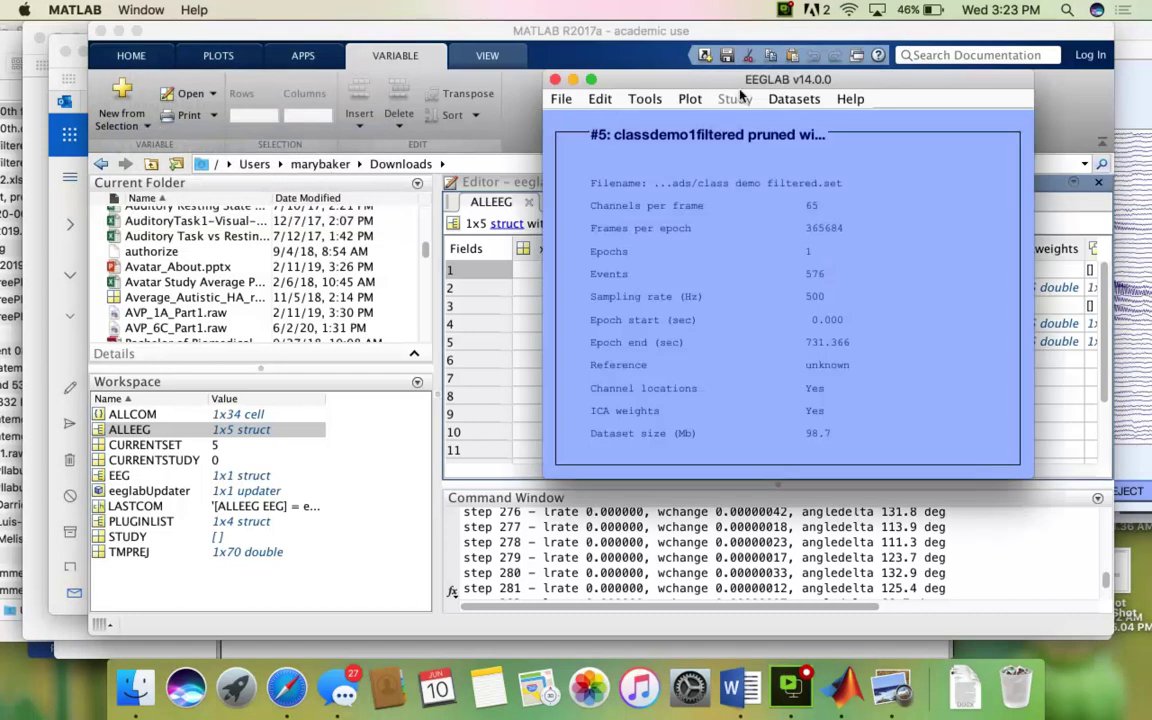
left_click(792, 100)
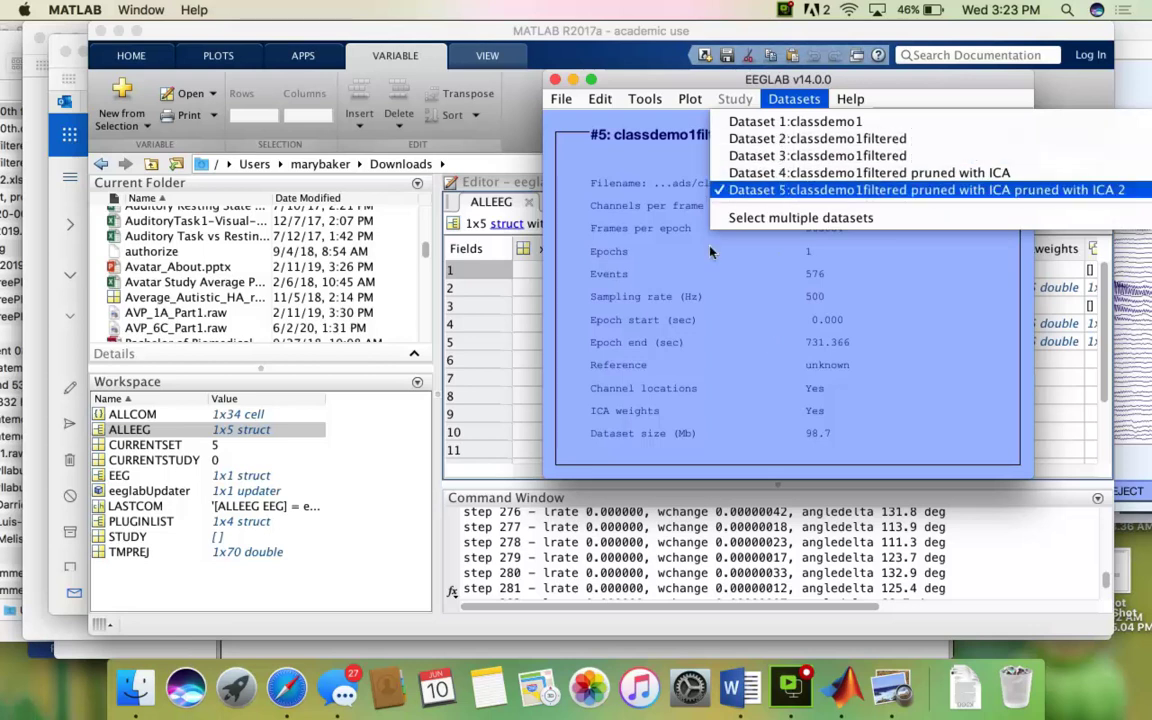
left_click(484, 271)
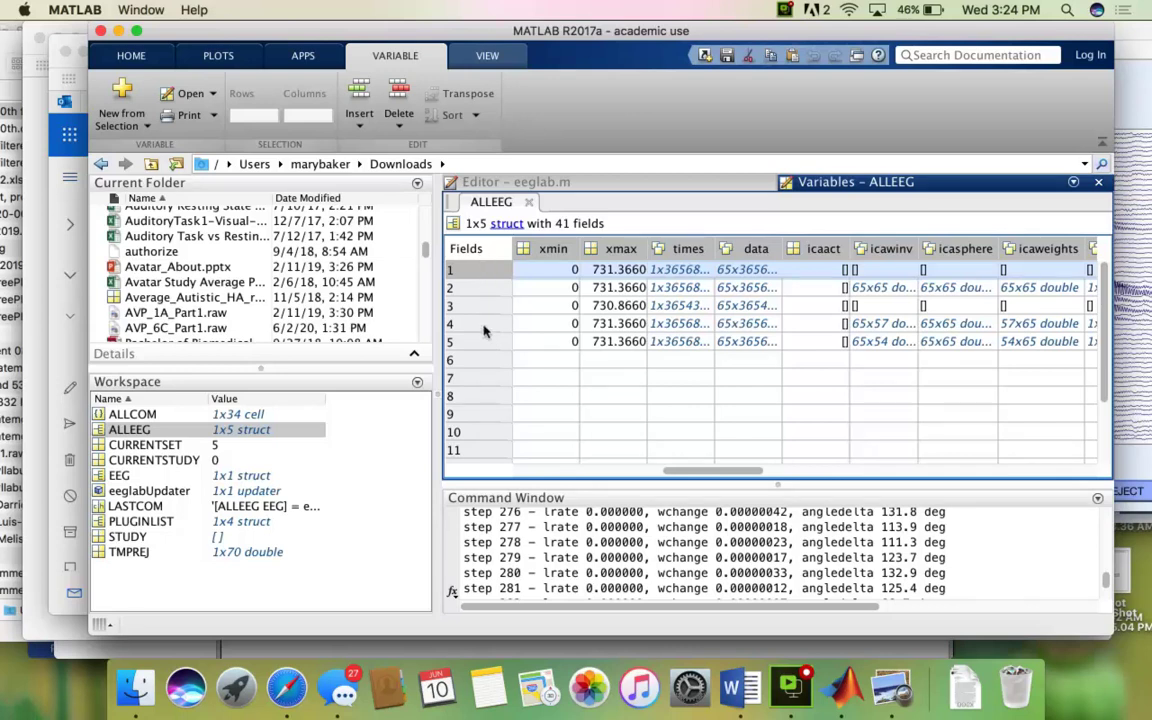
- Open the data field of the first ALLEEG dataset, look through its channel values and close that variable again
double_click(733, 271)
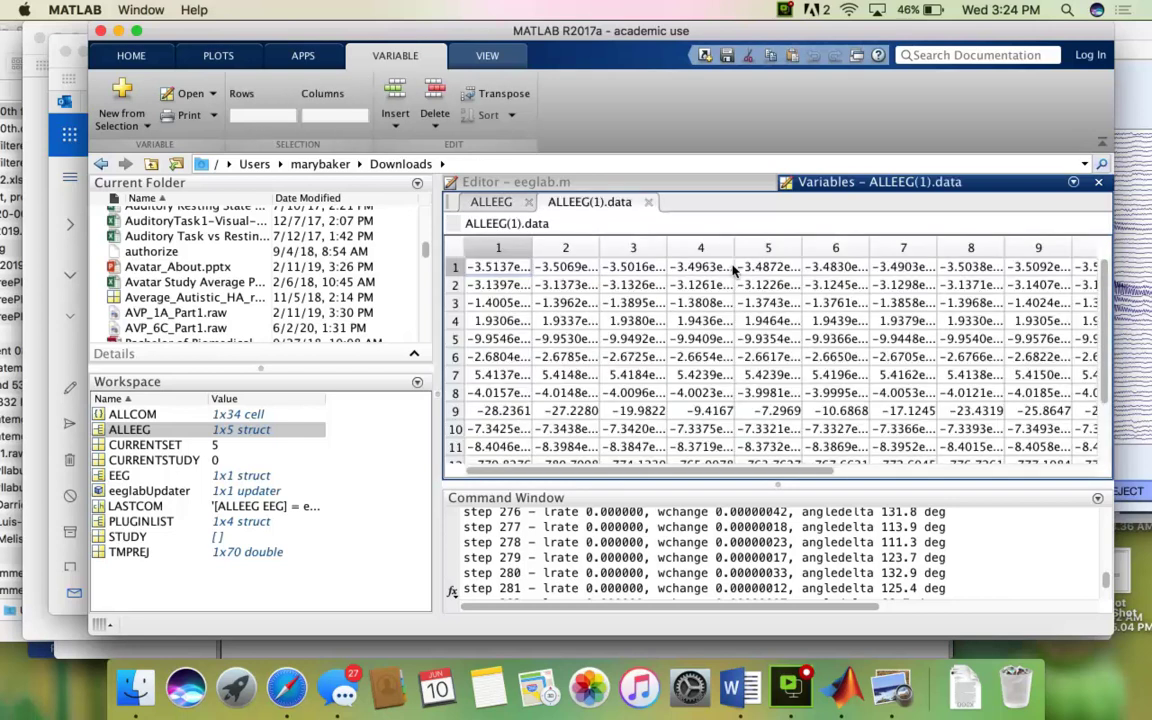
scroll(733, 271, "down", 8)
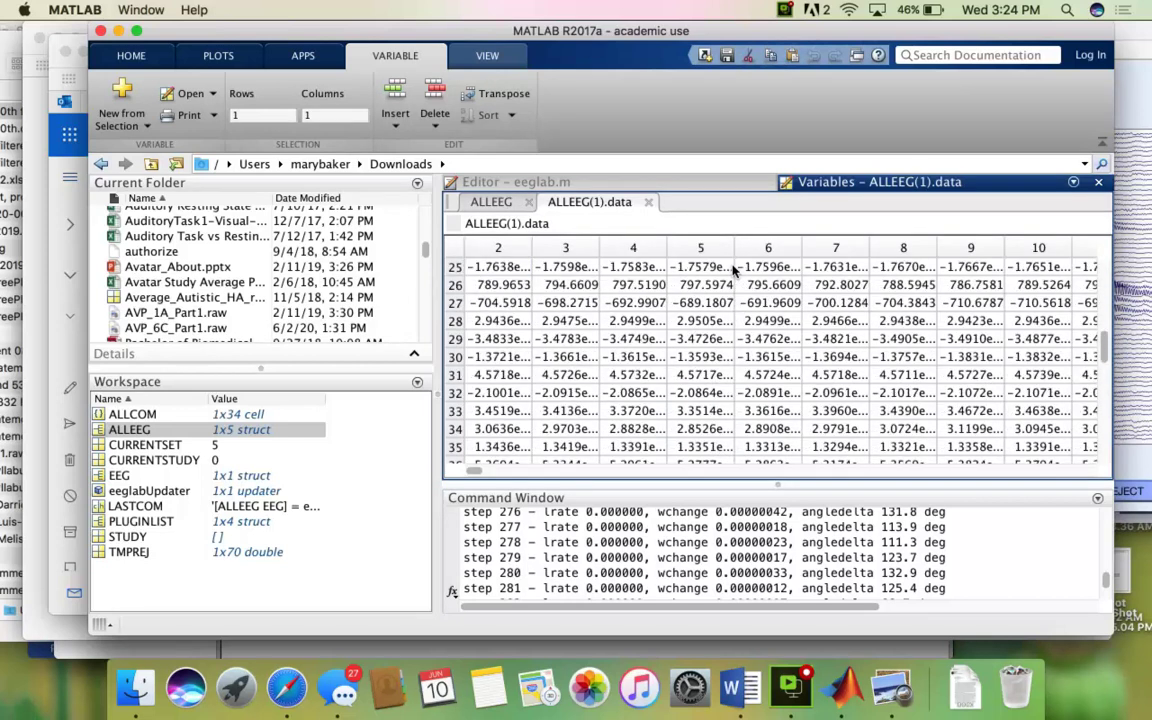
scroll(733, 271, "up", 8)
scroll(733, 271, "left", 1)
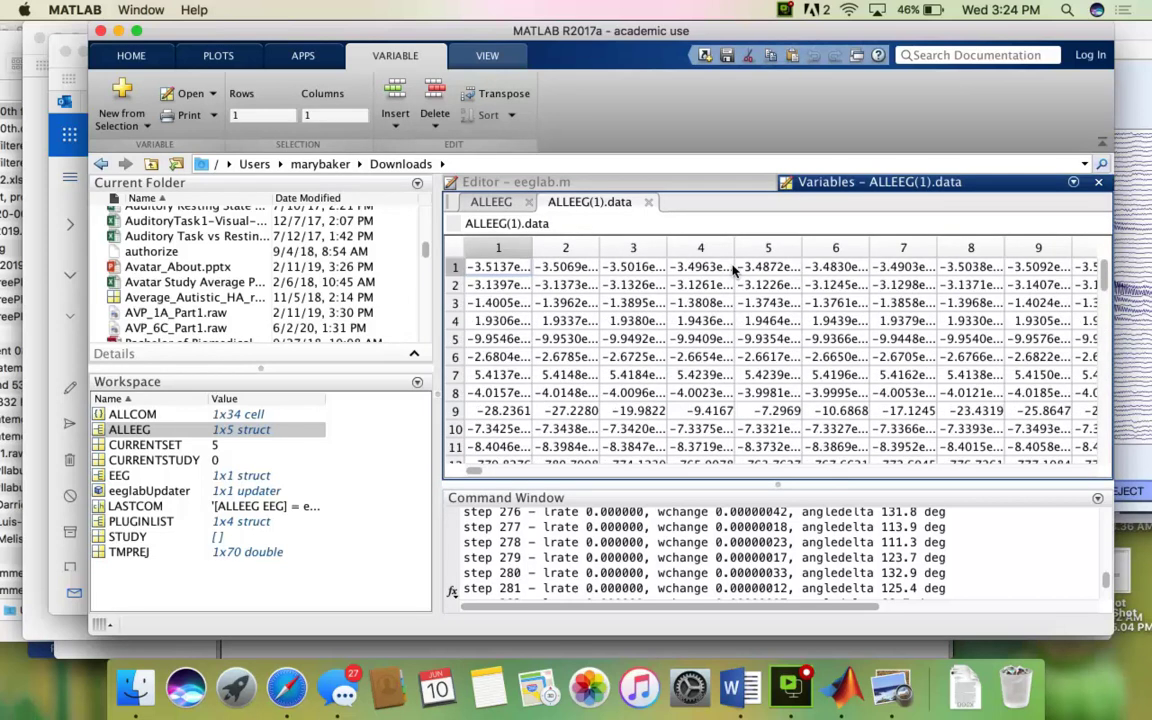
scroll(733, 271, "down", 3)
scroll(733, 271, "up", 3)
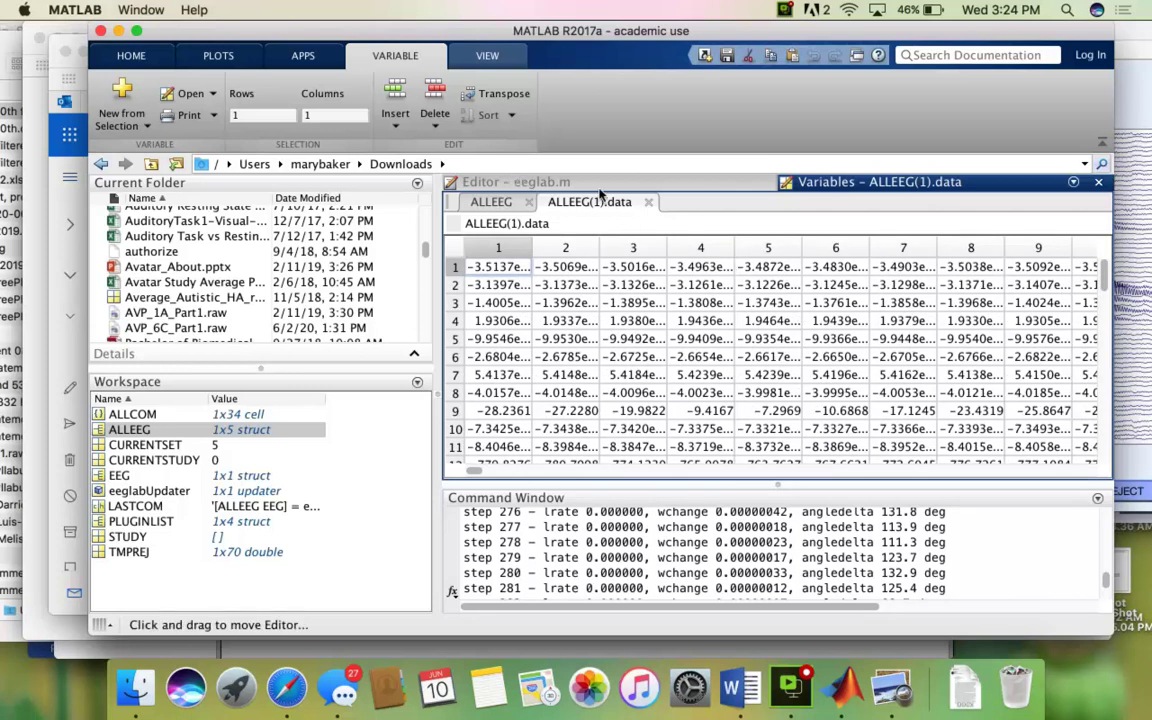
left_click(648, 202)
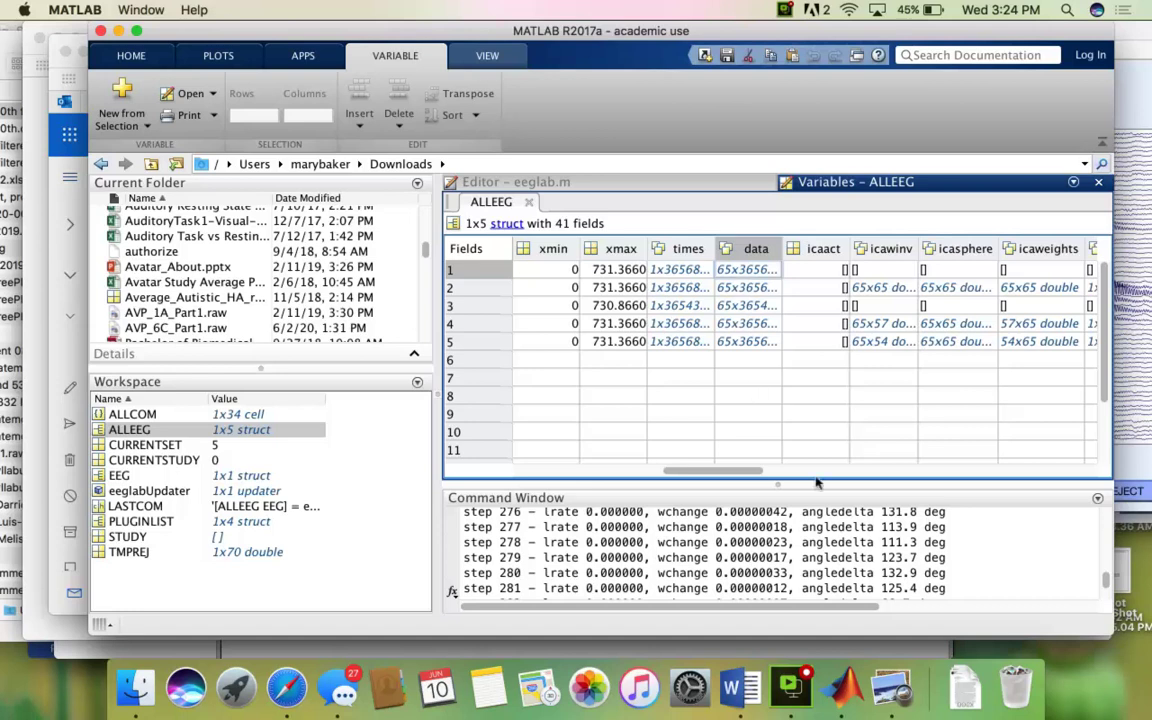
- Return to the EEGLAB window and make Dataset 3, classdemo1filtered, the active dataset
right_click(843, 685)
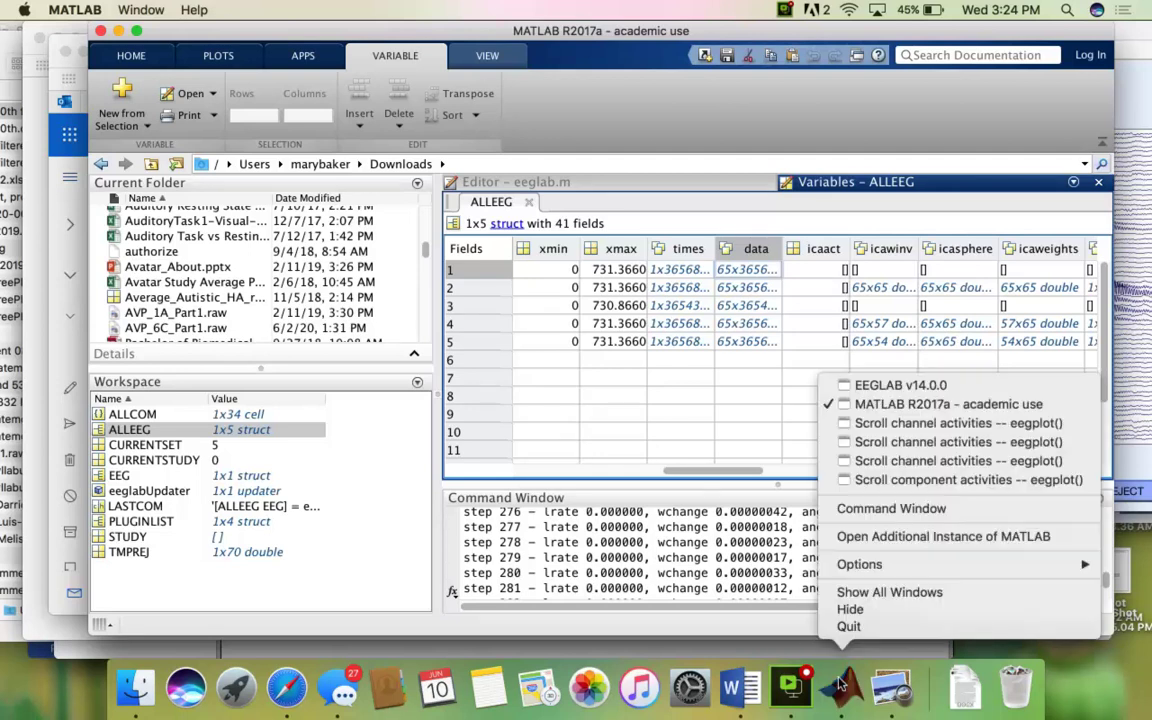
left_click(868, 390)
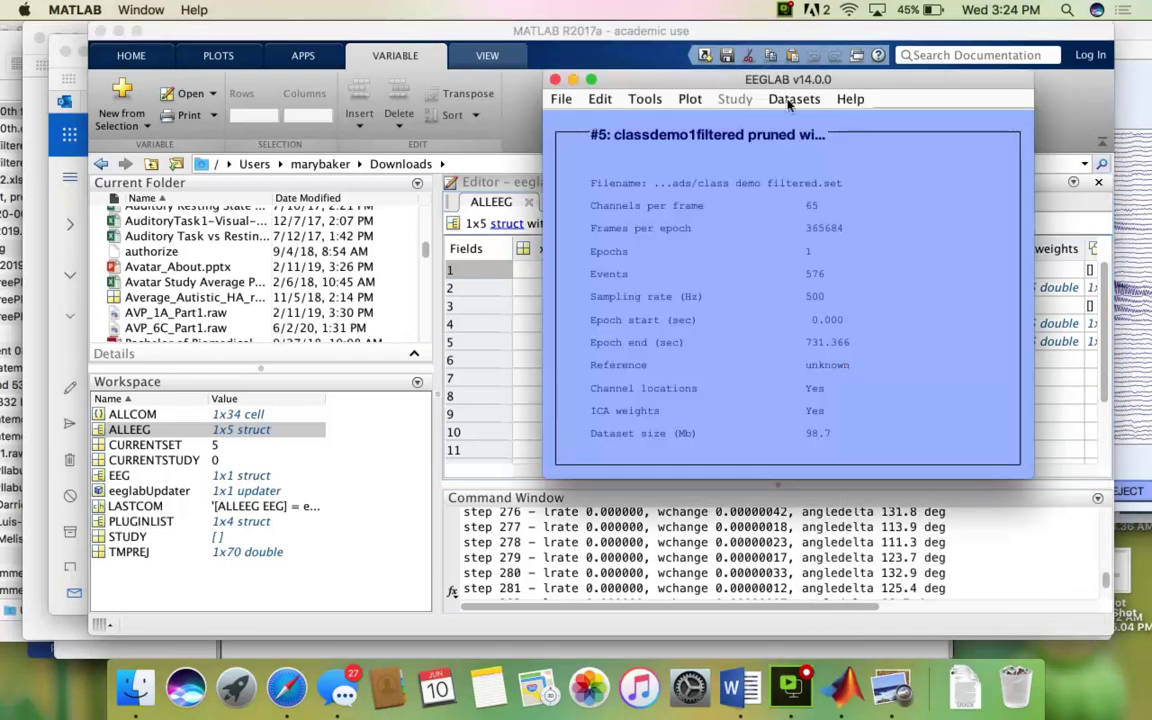
left_click(776, 102)
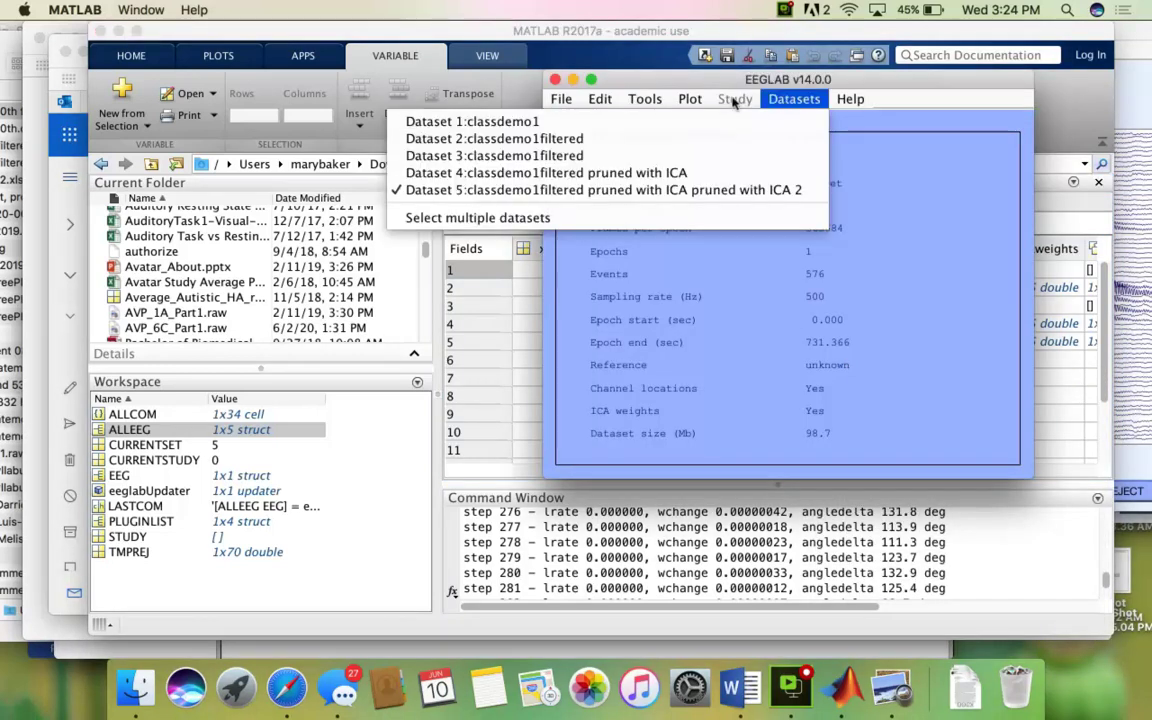
left_click(643, 157)
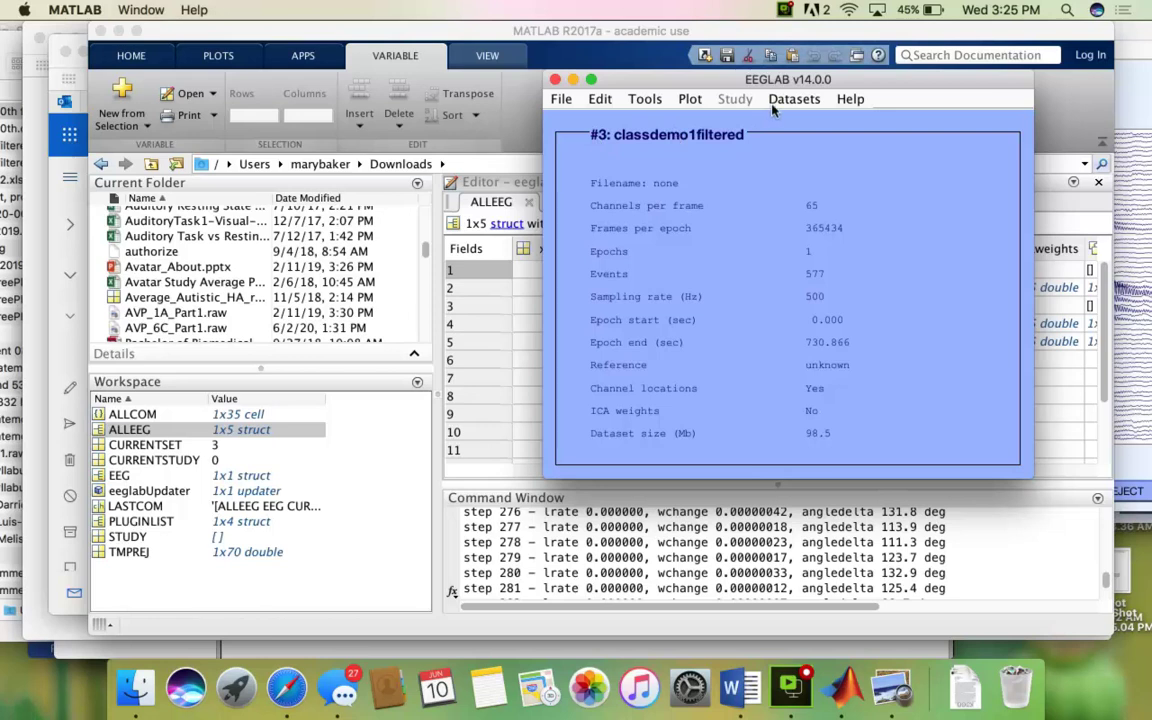
- Close the three leftover windows that show scrolling channel activities
left_click(141, 10)
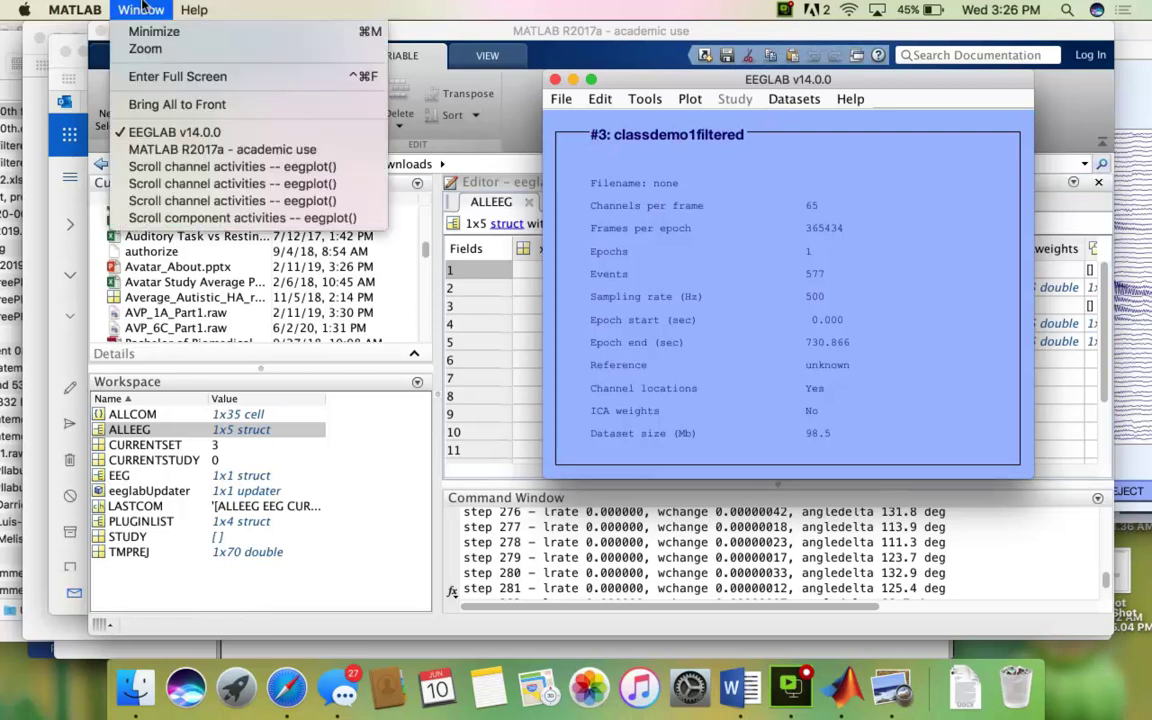
left_click(166, 164)
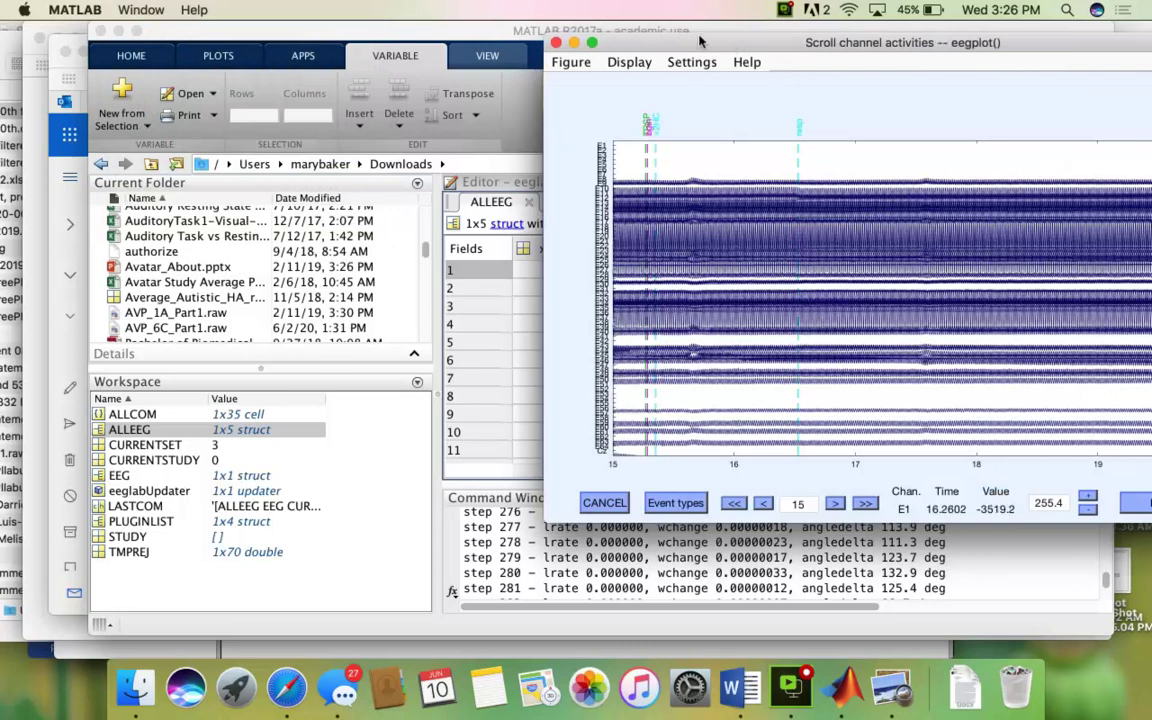
left_click(553, 42)
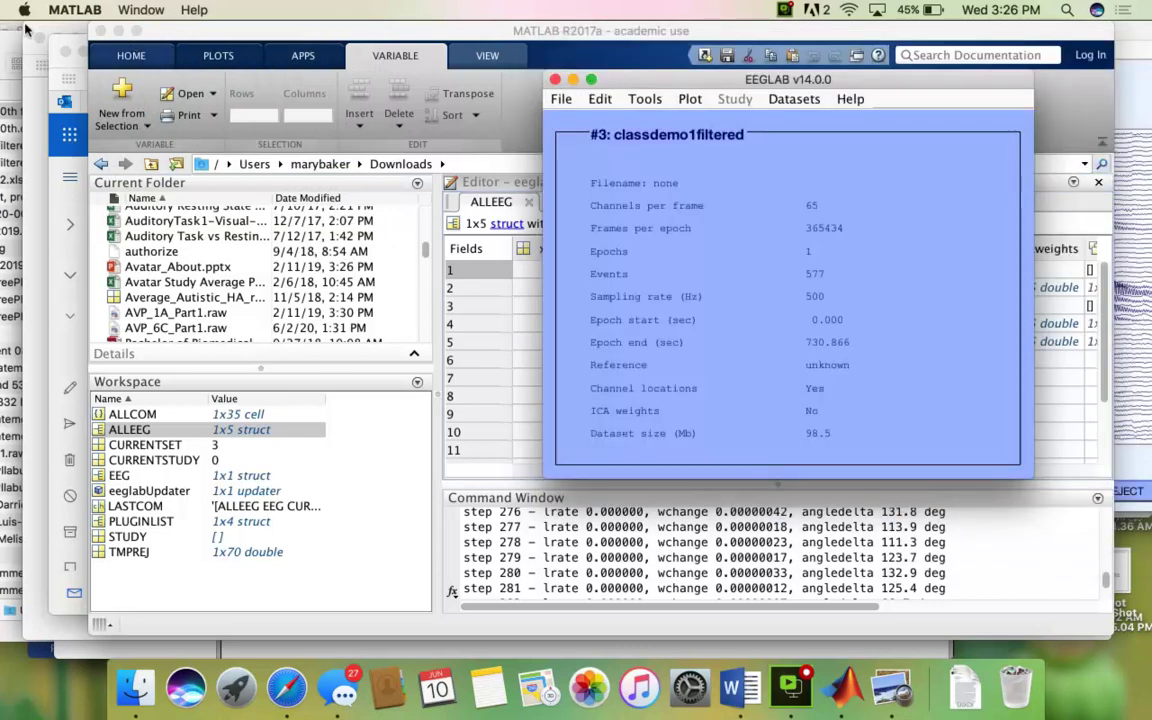
left_click(141, 10)
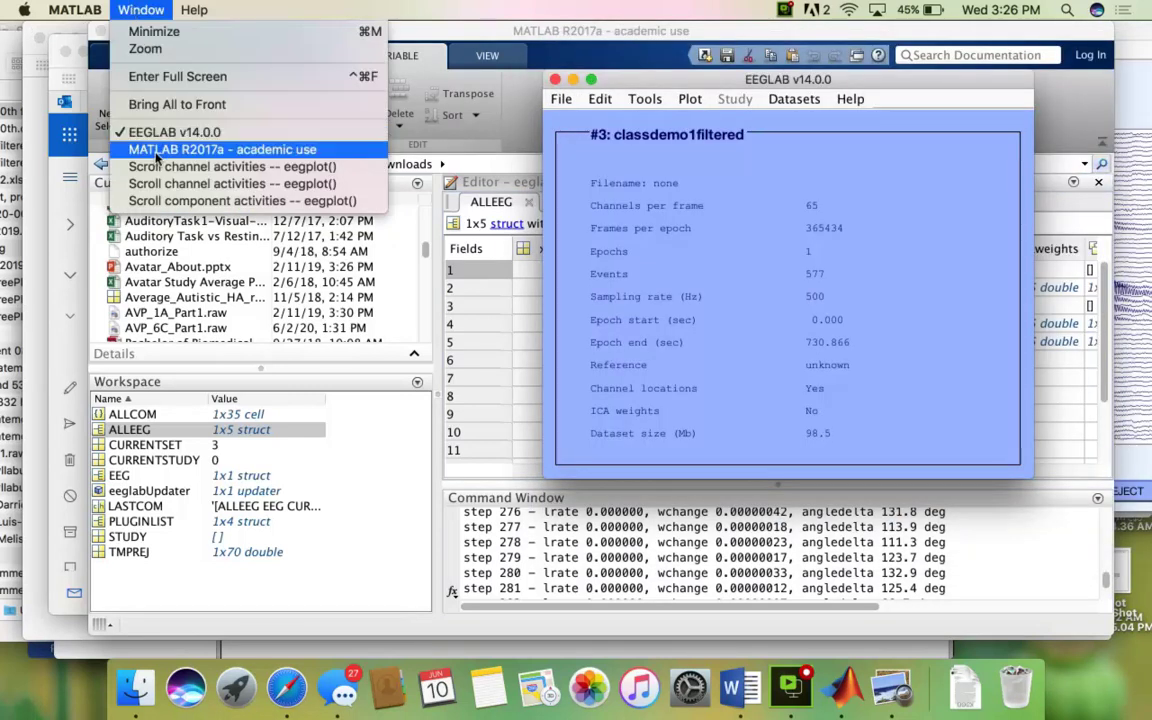
left_click(296, 166)
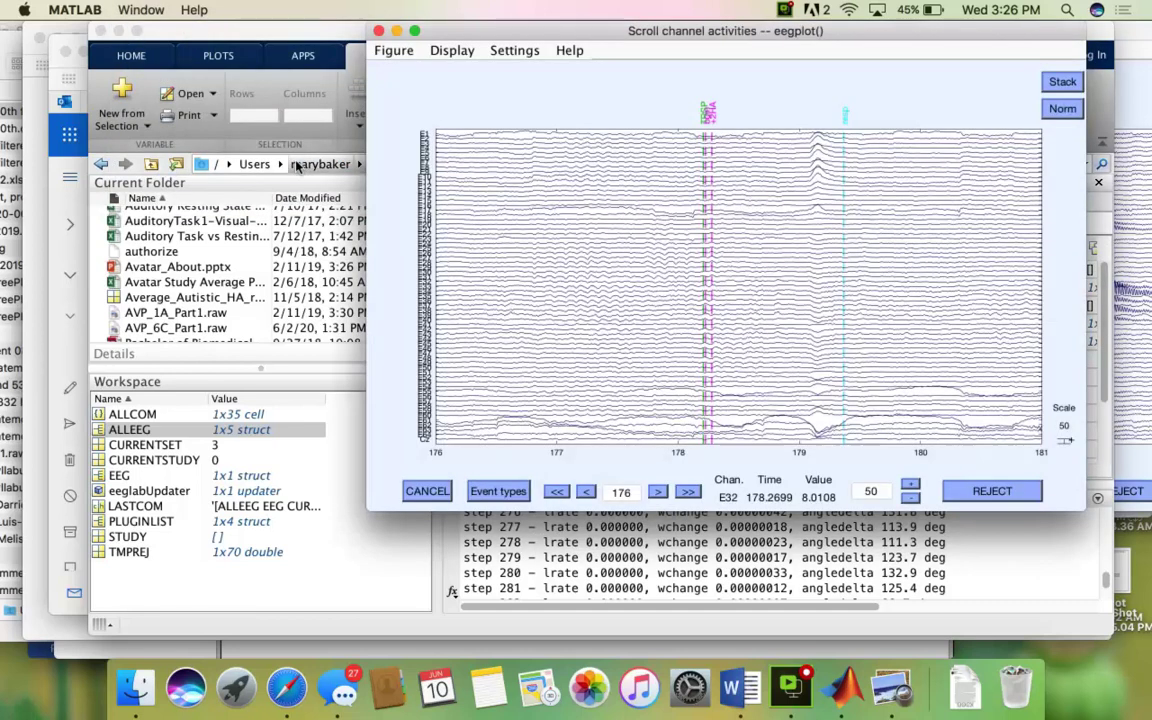
left_click(378, 30)
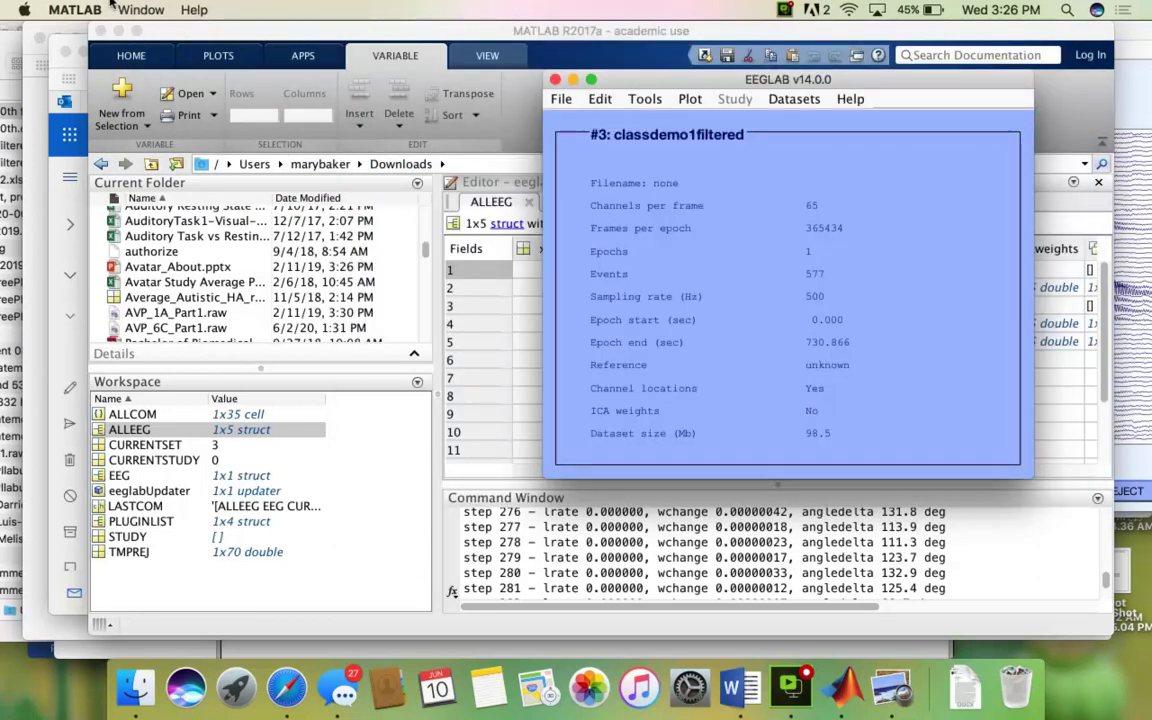
left_click(140, 10)
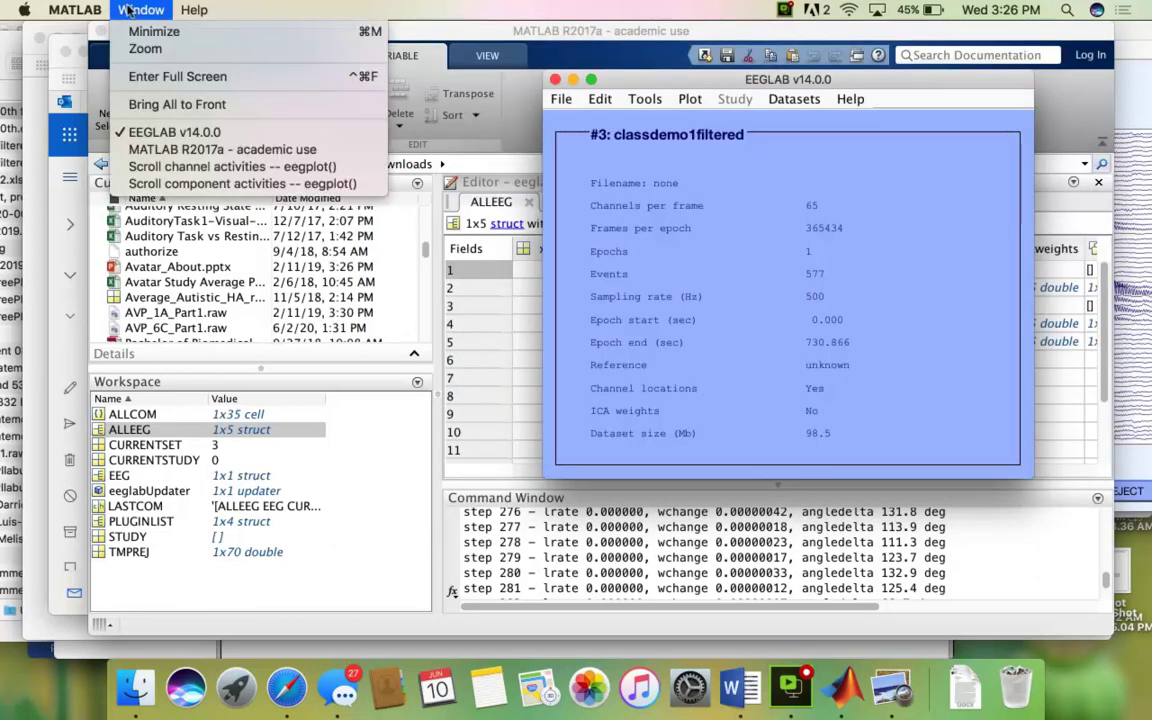
left_click(132, 166)
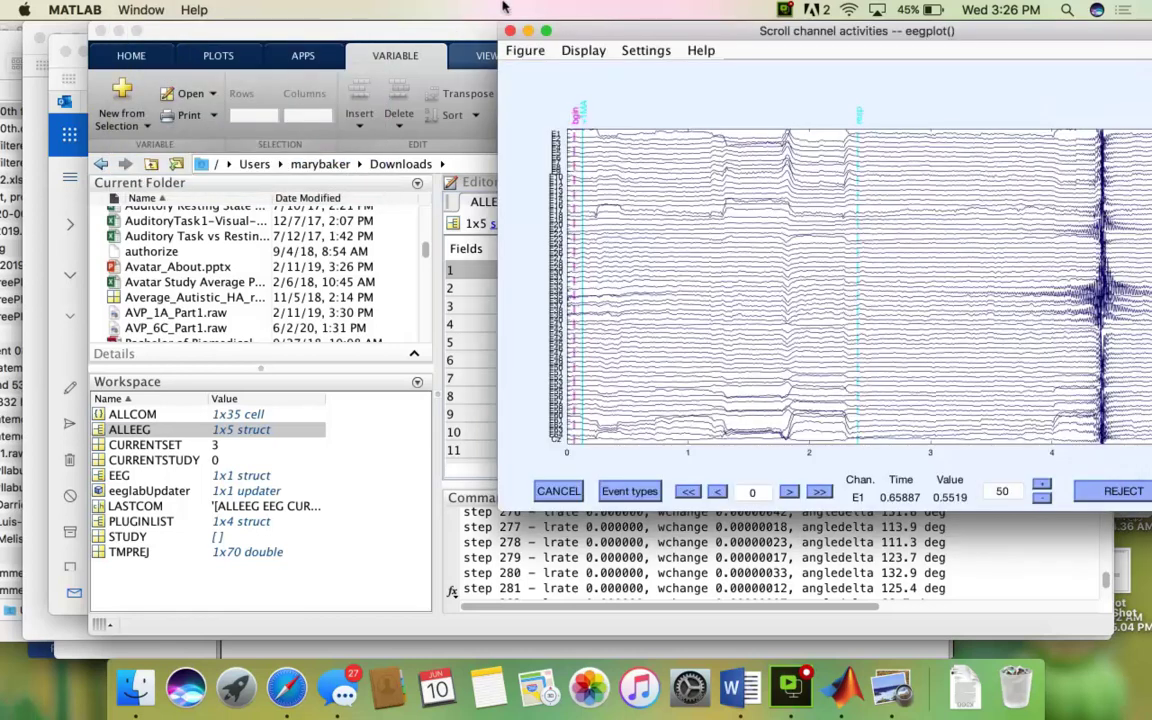
left_click(315, 28)
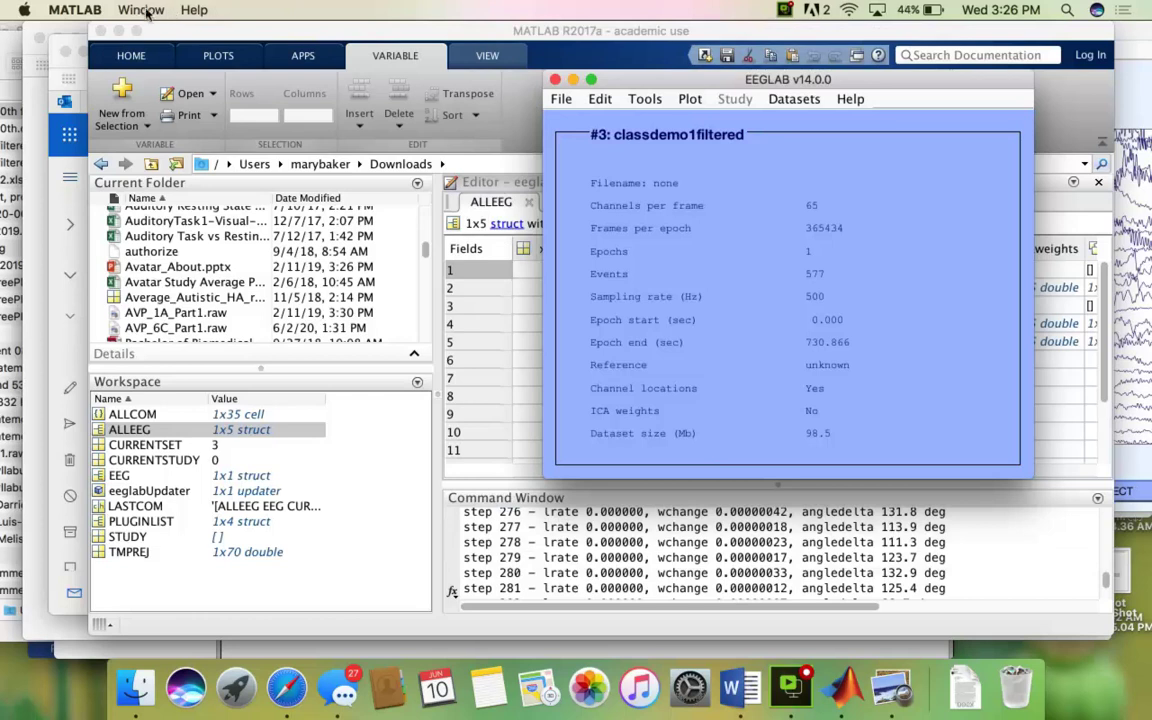
- Bring up the remaining component activities plot and close its window
left_click(150, 10)
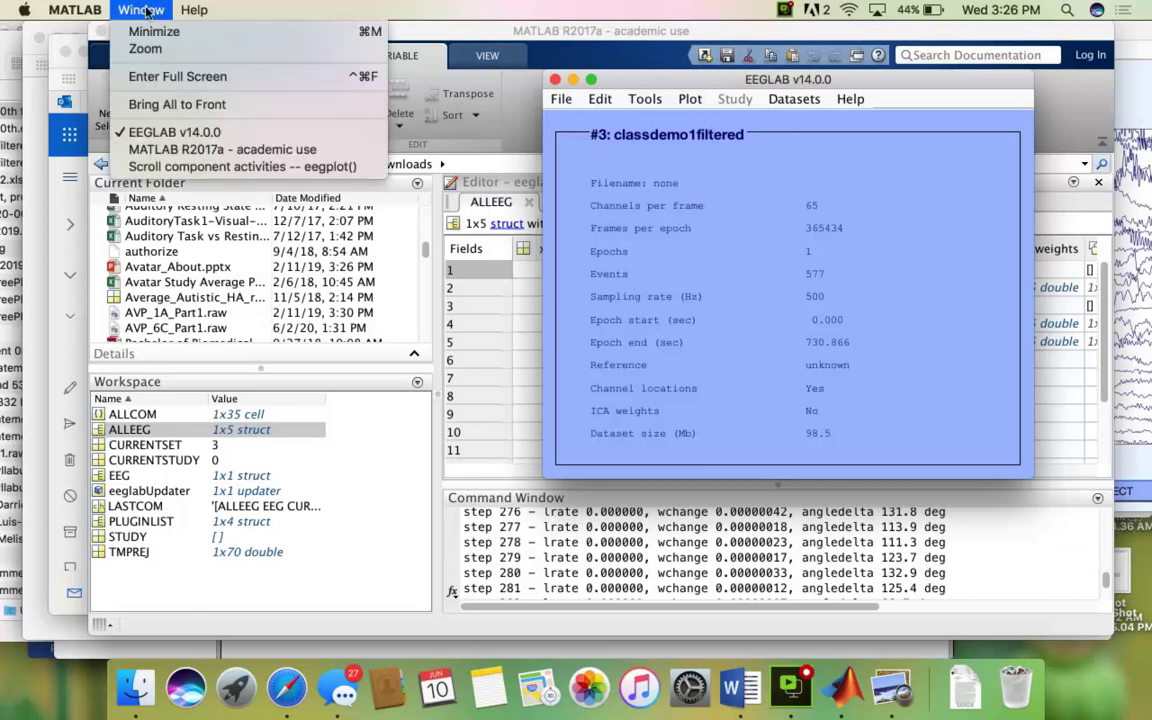
left_click(157, 168)
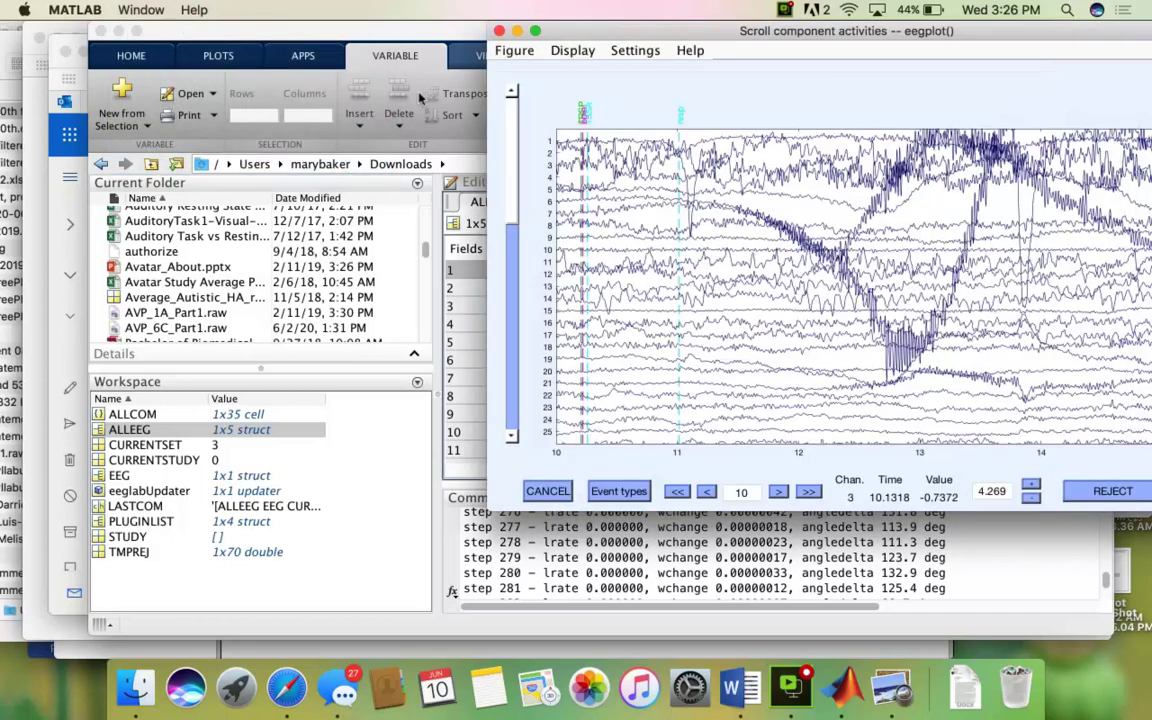
left_click(499, 31)
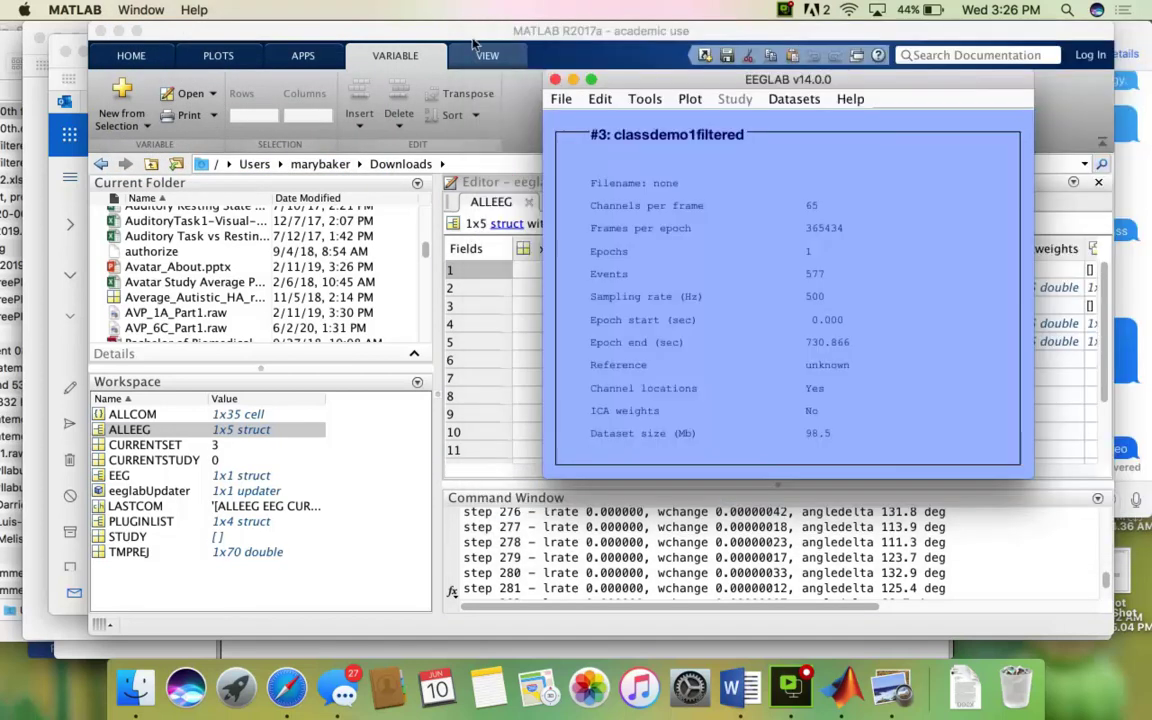
- Plot the scrolling channel data of dataset 3, move and enlarge the plot window, and advance the view by one second
left_click(793, 100)
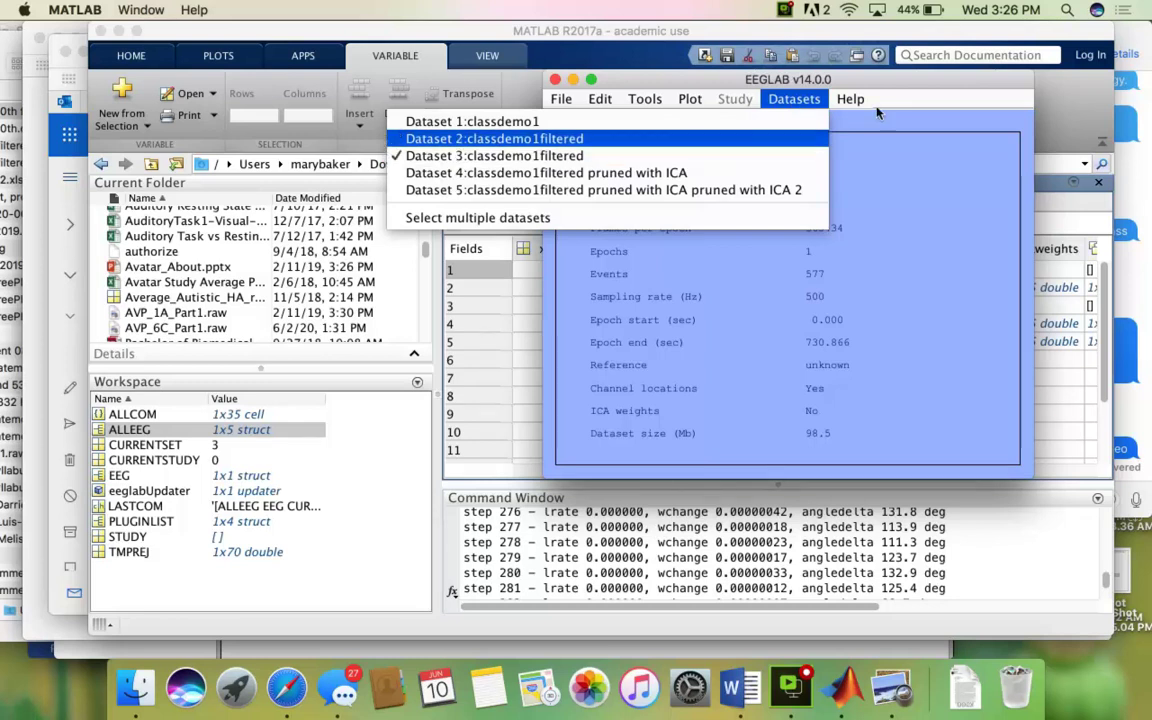
left_click(816, 86)
left_click(690, 98)
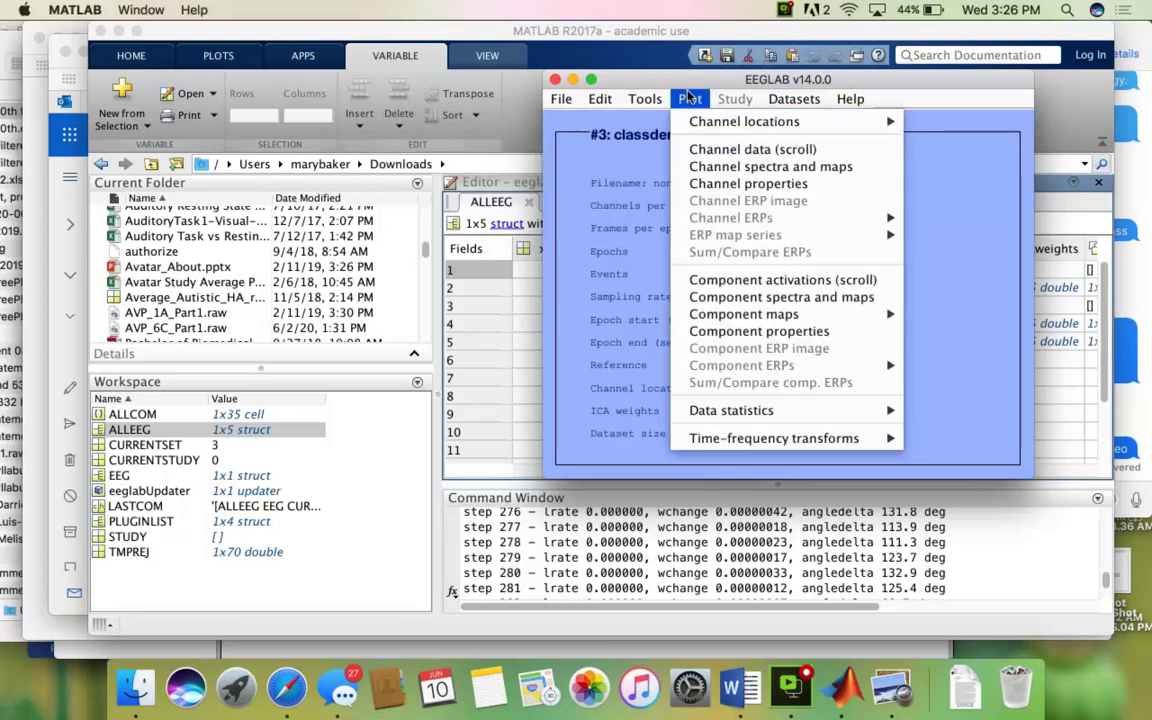
left_click(738, 150)
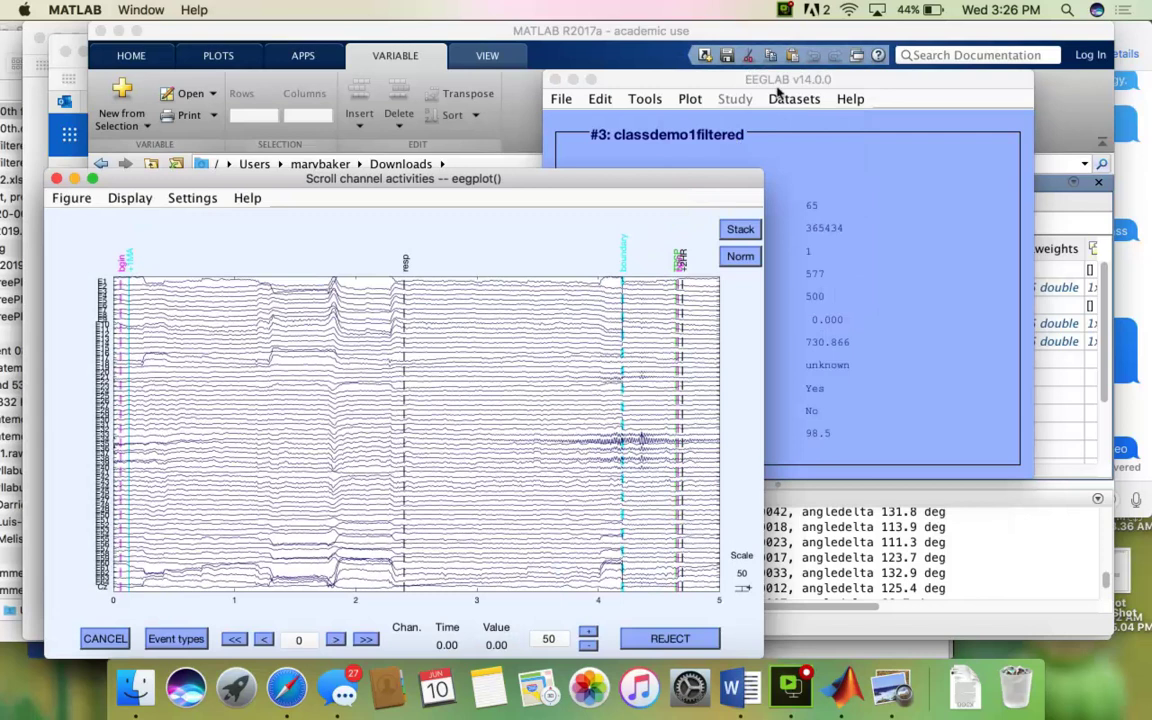
left_click_drag(681, 187, 774, 50)
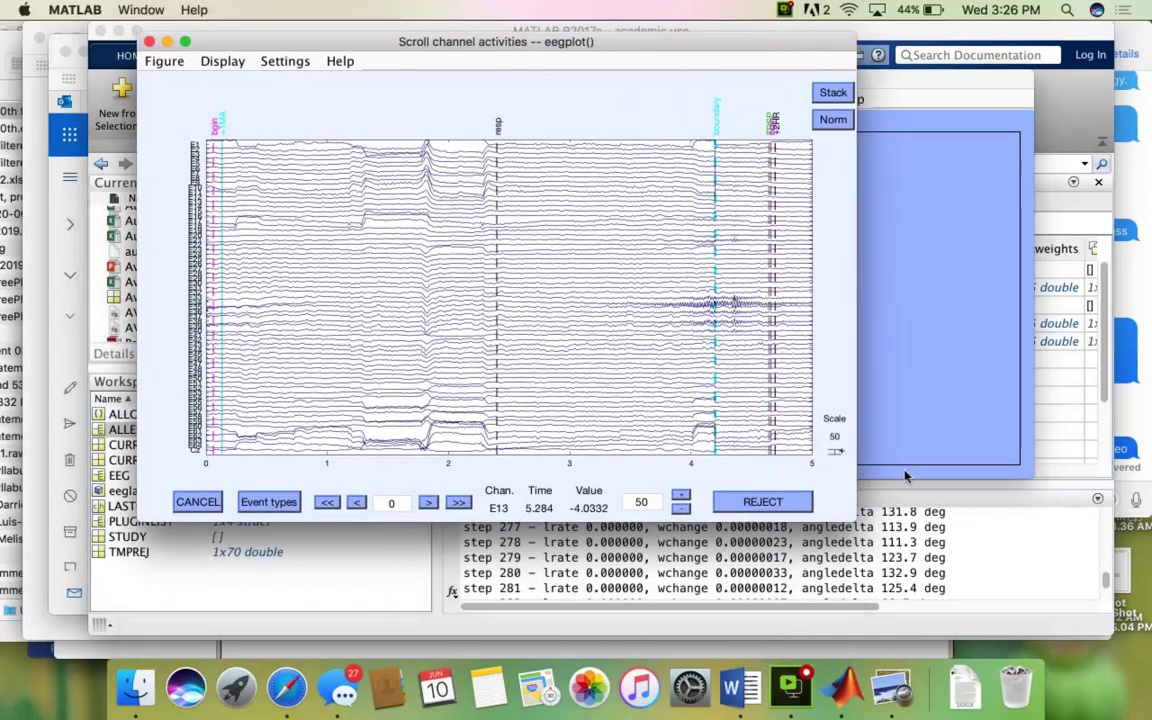
left_click_drag(849, 504, 1055, 577)
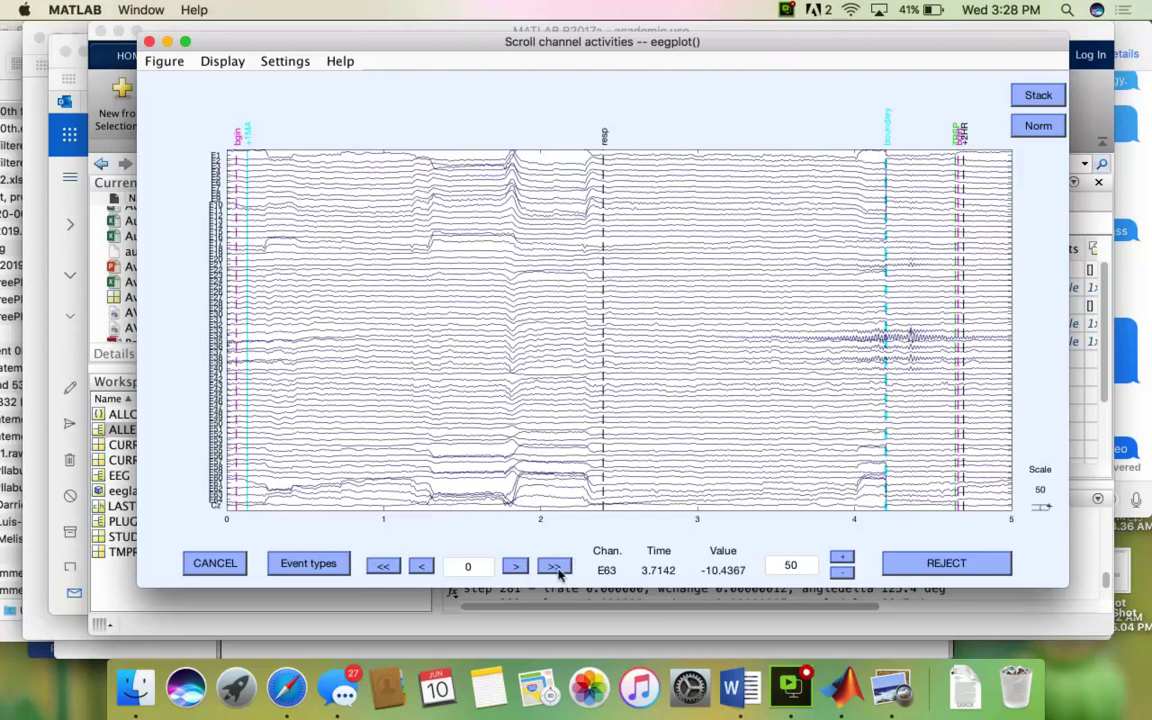
left_click(515, 566)
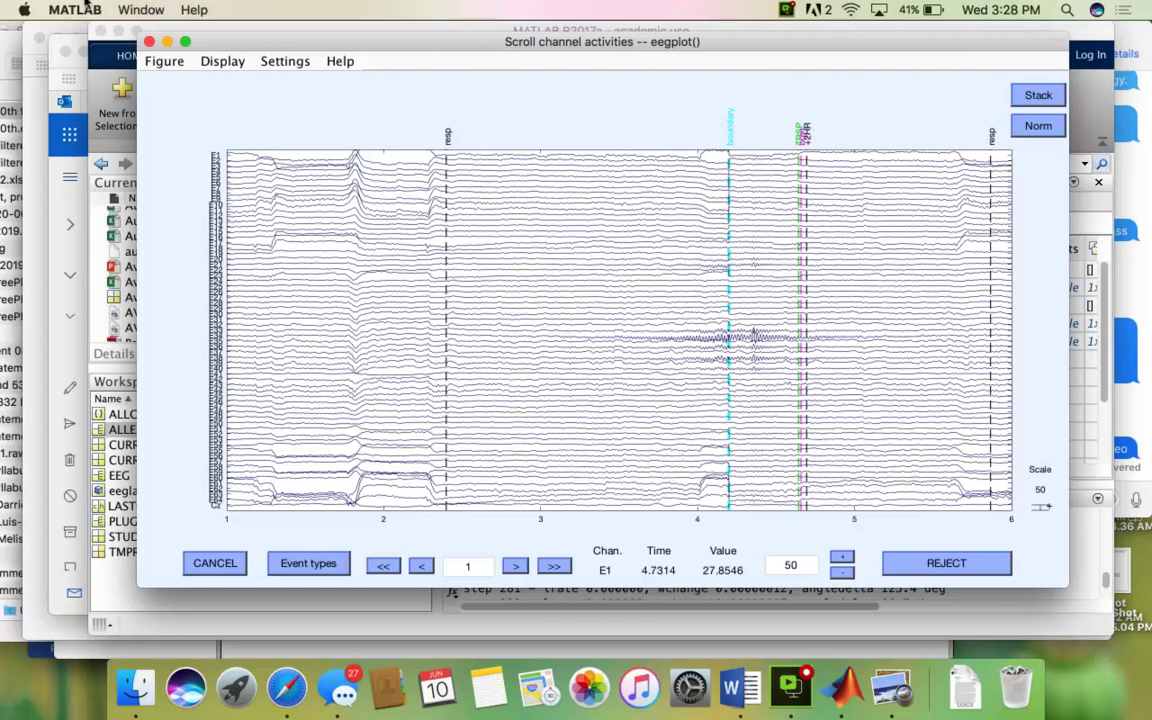
- Bring the EEGLAB window to the front and move it so the event markers in the channel plot stay visible
left_click(140, 10)
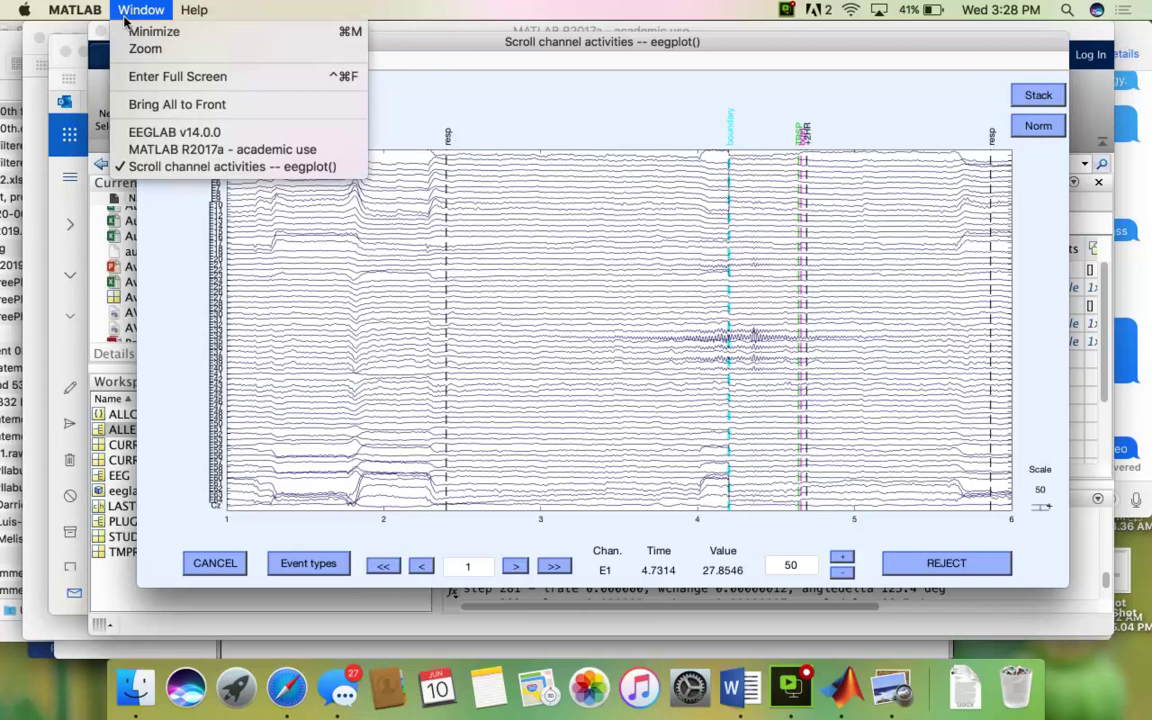
left_click(157, 138)
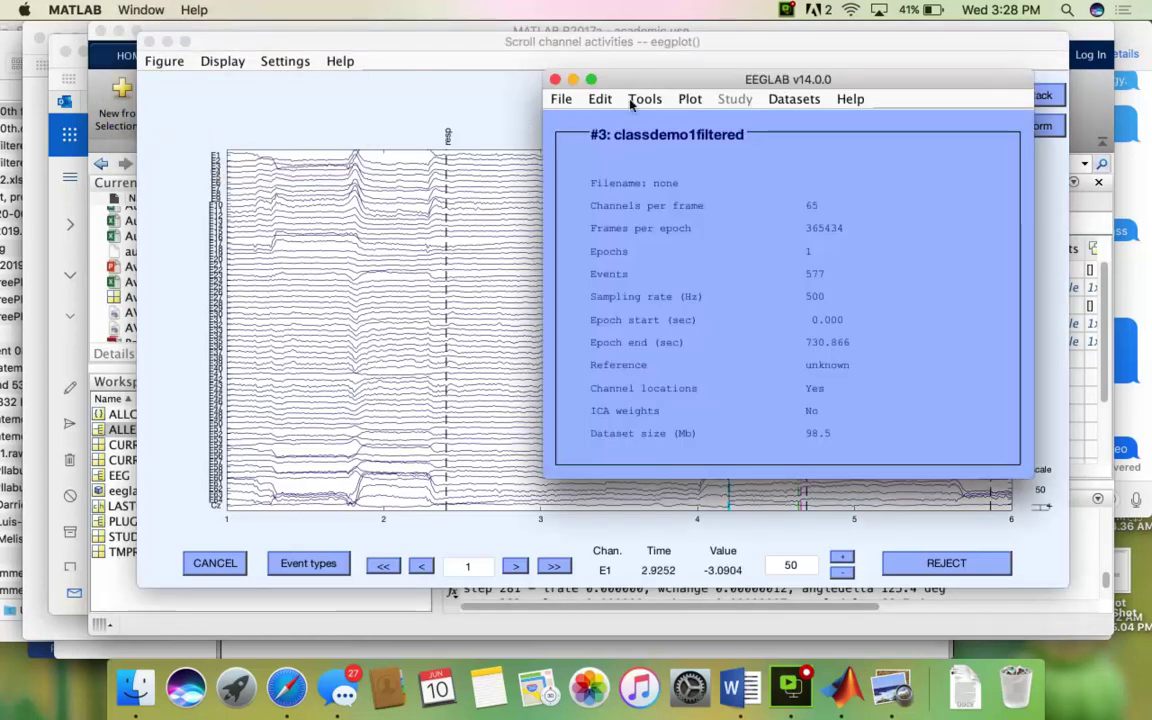
left_click_drag(775, 76, 357, 34)
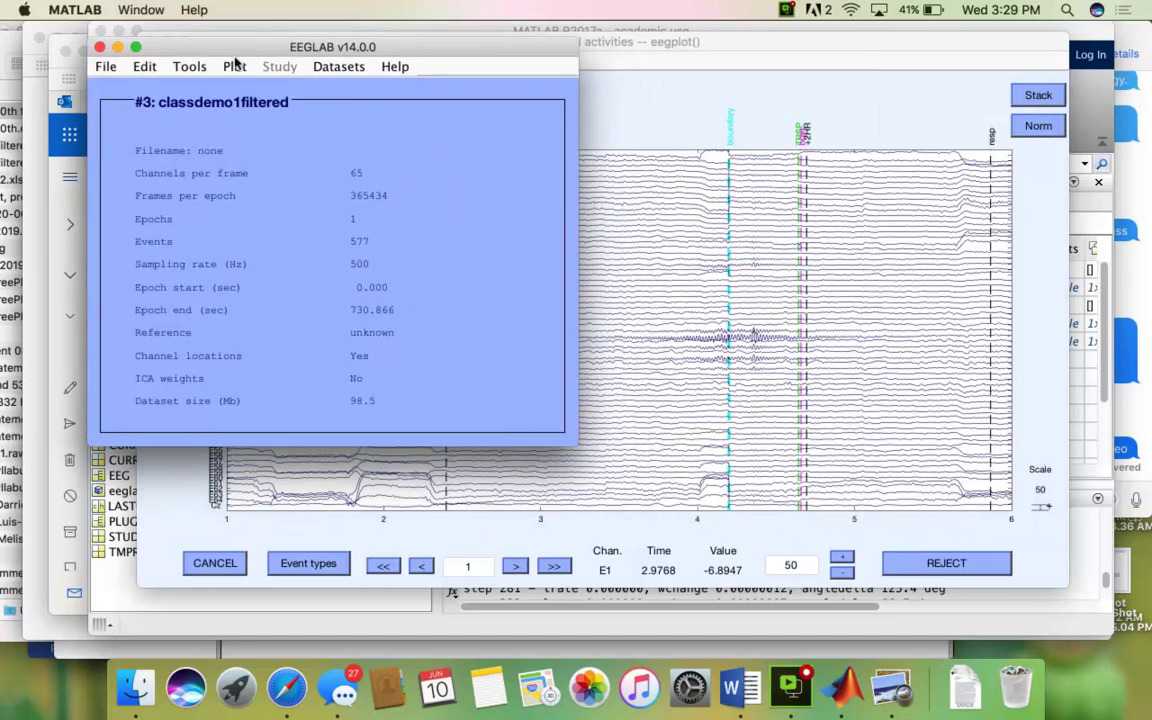
left_click(190, 65)
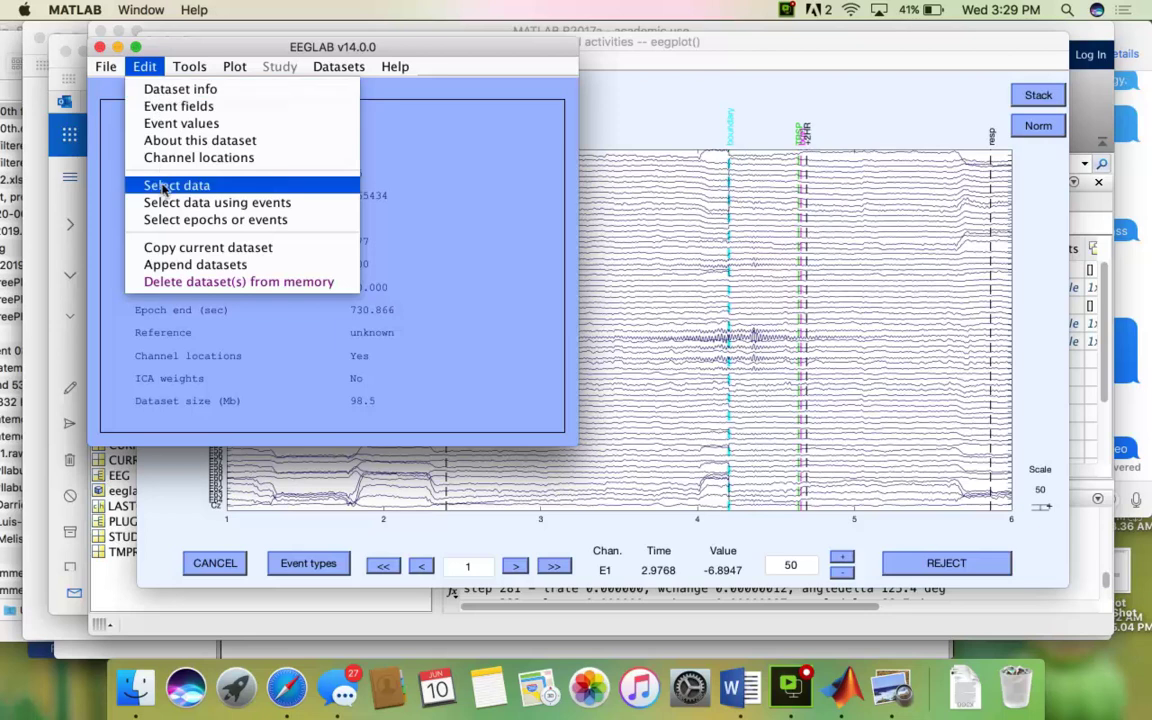
left_click(146, 62)
left_click(131, 62)
left_click(190, 187)
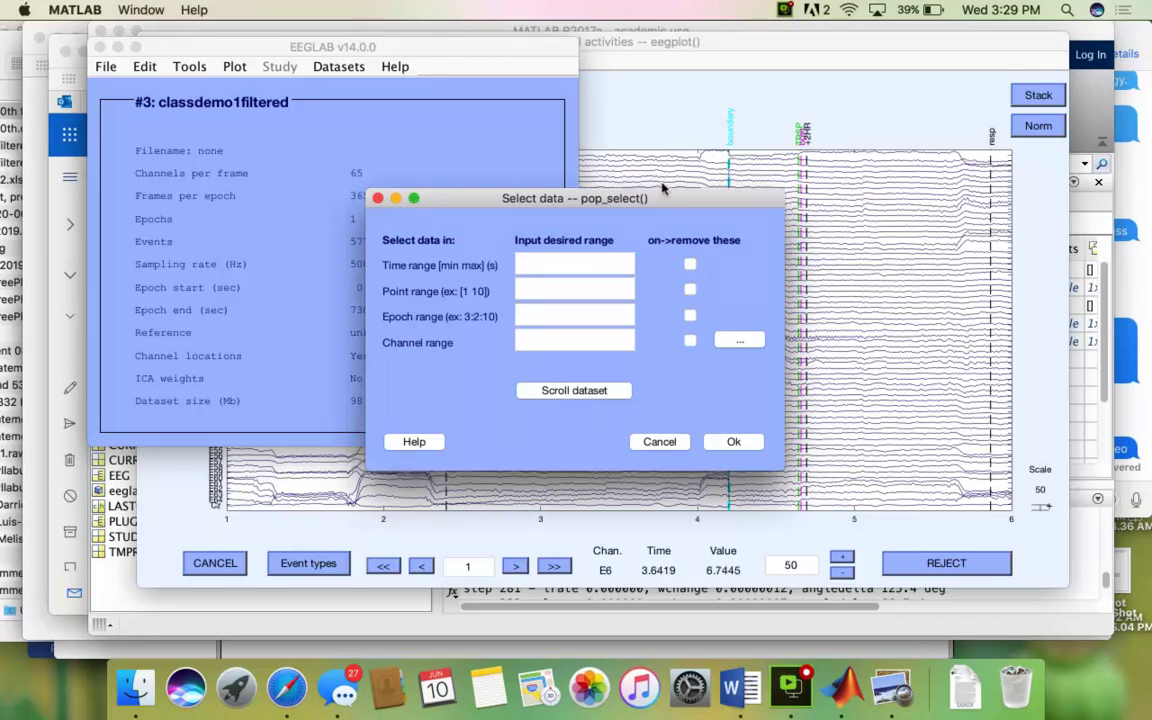
left_click_drag(660, 198, 665, 103)
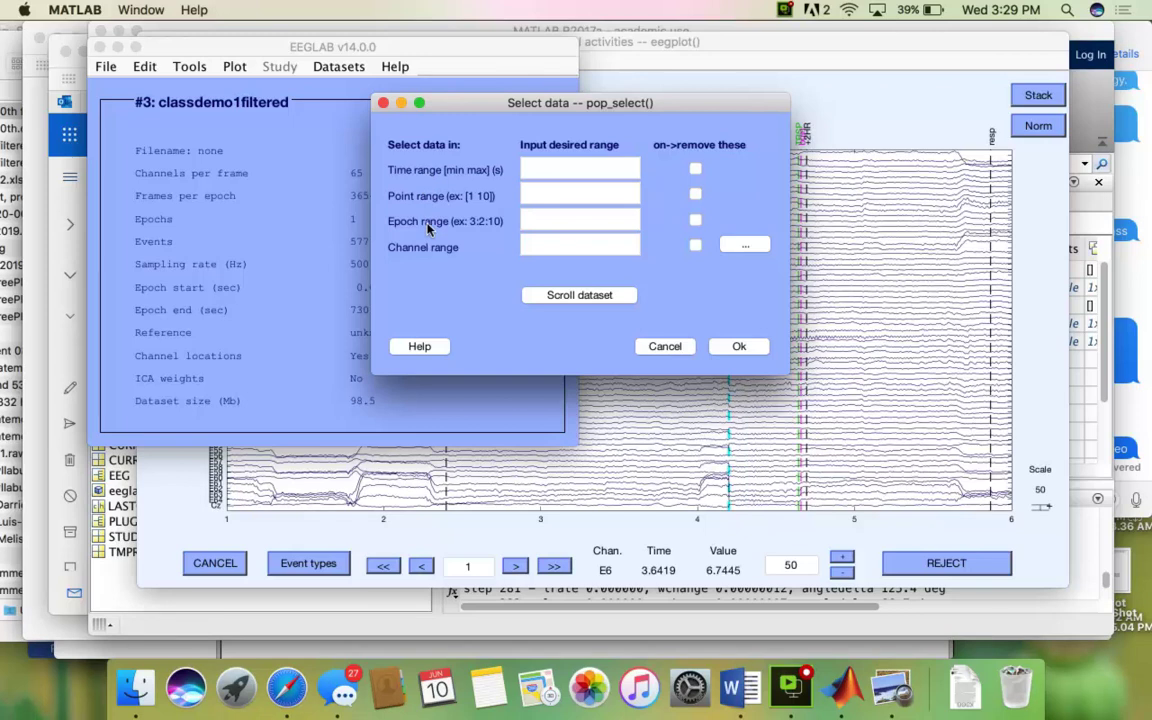
left_click(665, 346)
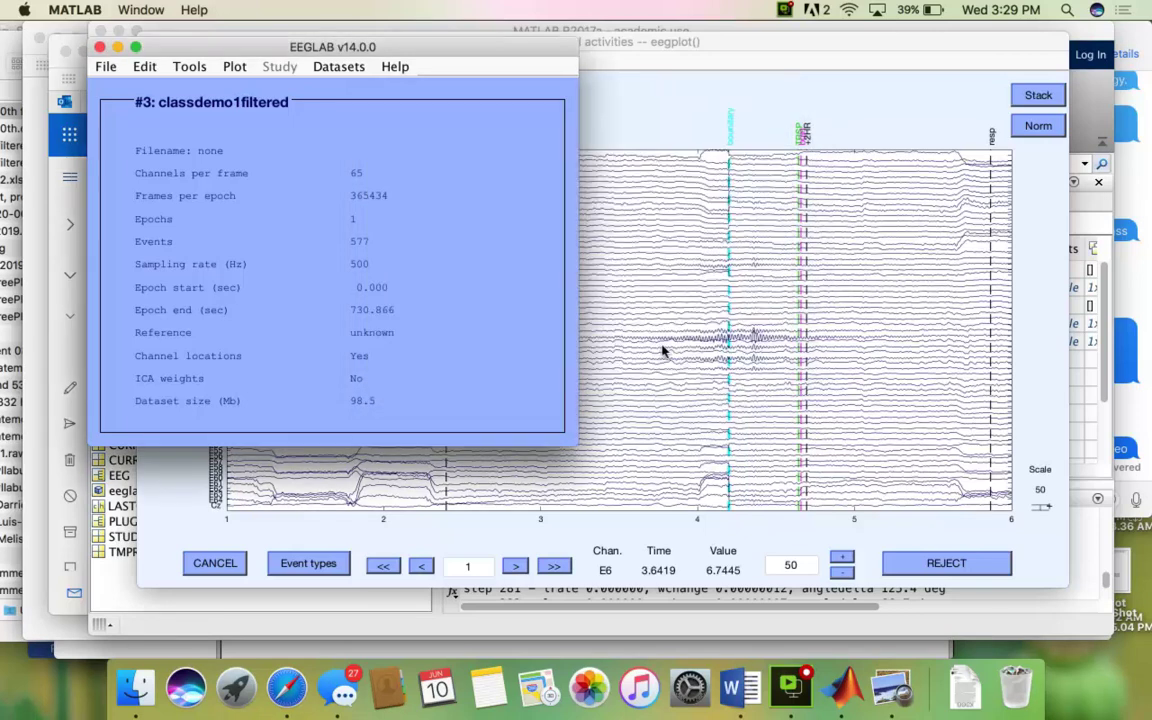
left_click(145, 65)
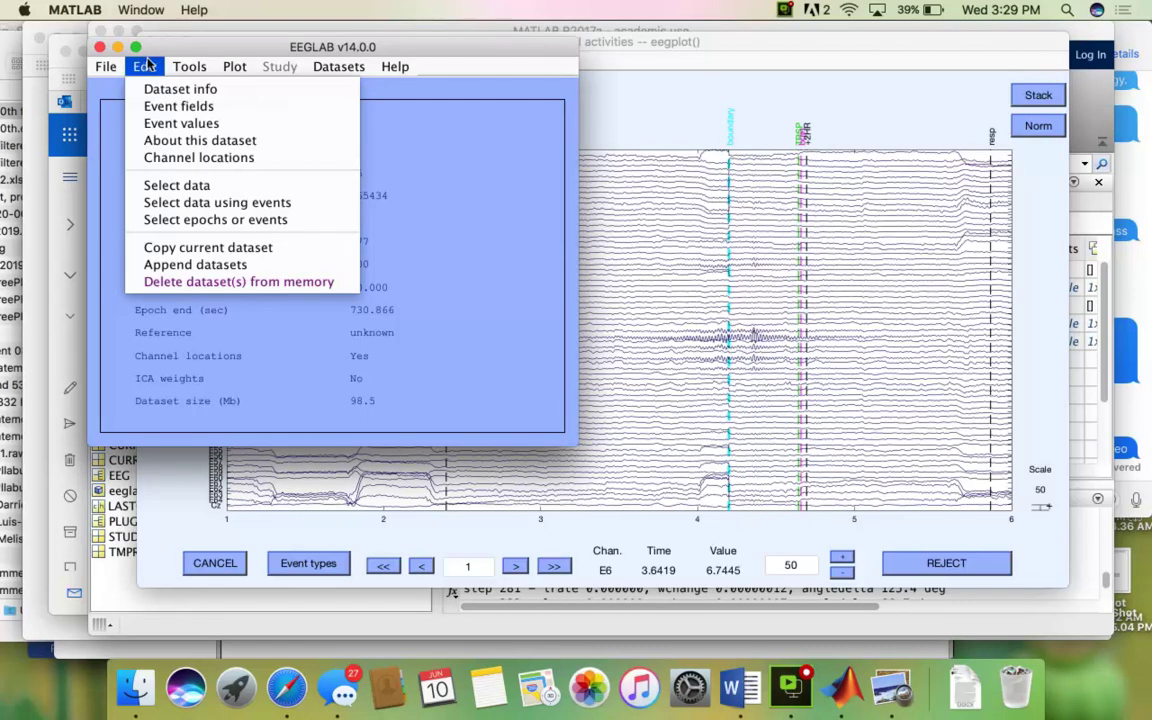
- Start extracting epochs from the filtered dataset, then reposition and enlarge the epoch extraction dialog
left_click(189, 66)
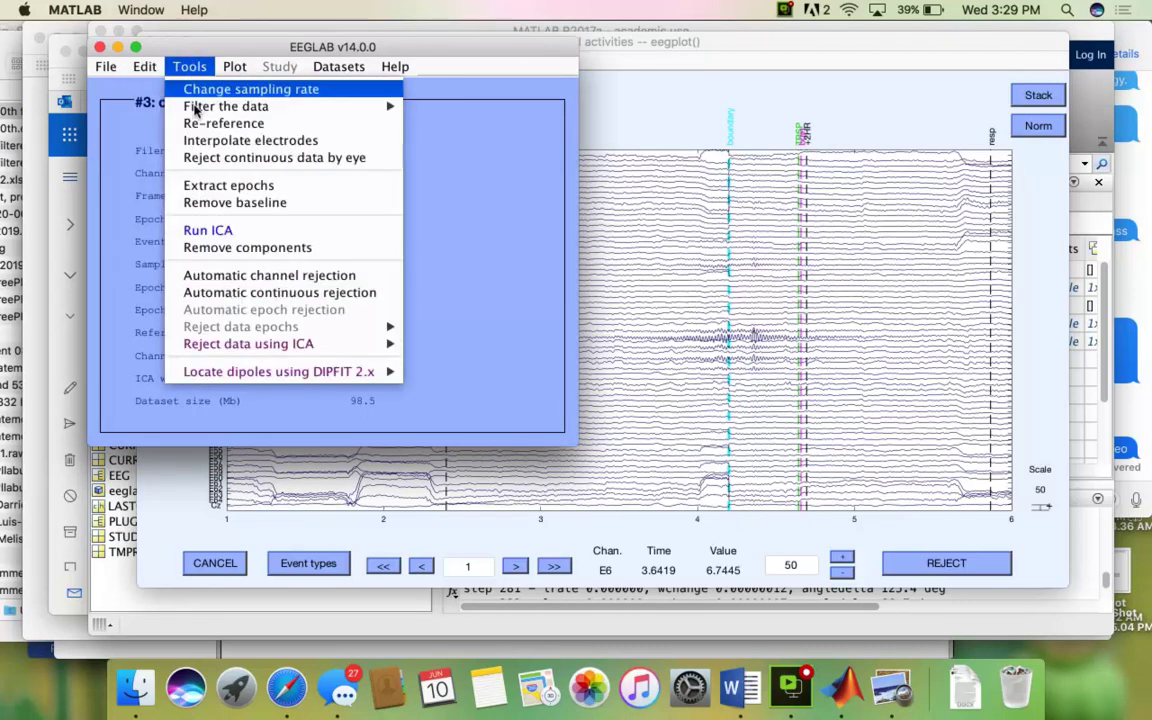
left_click(206, 185)
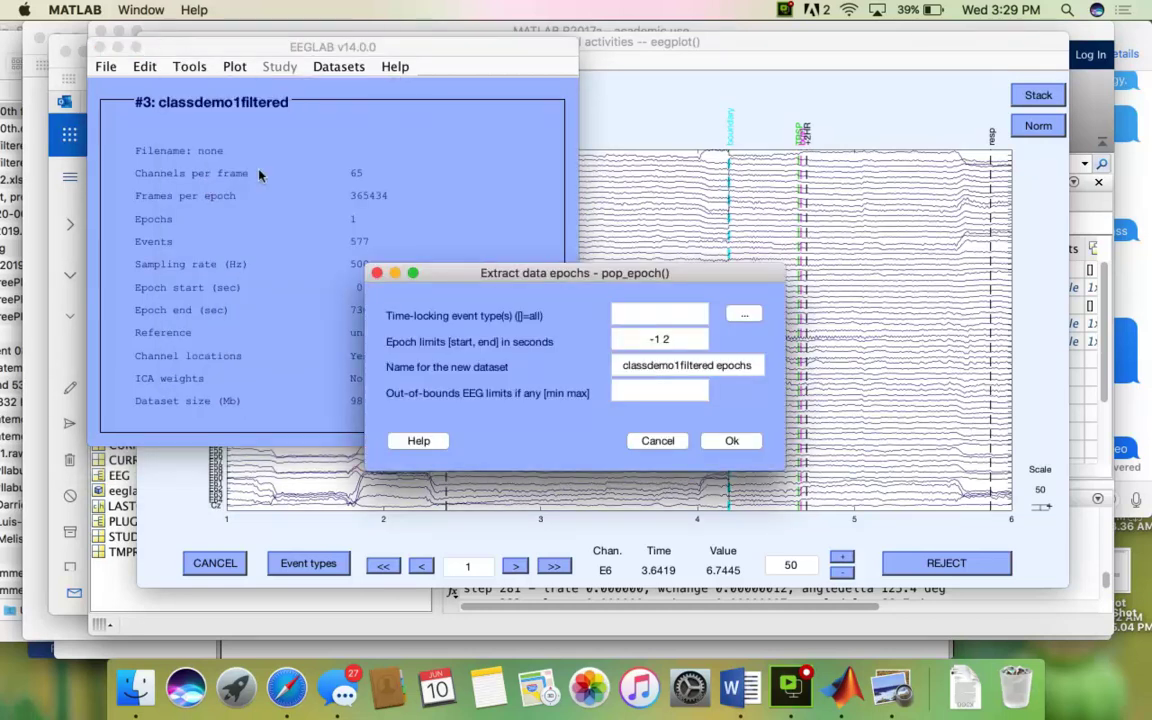
left_click_drag(690, 273, 657, 127)
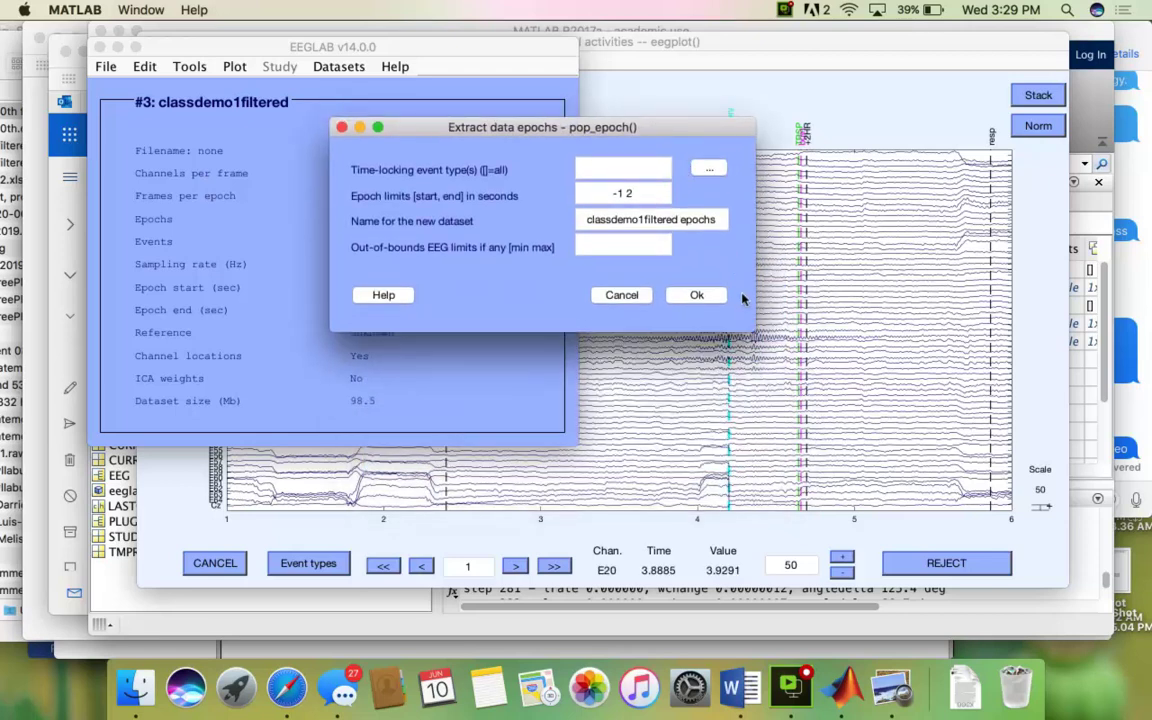
left_click_drag(740, 315, 900, 434)
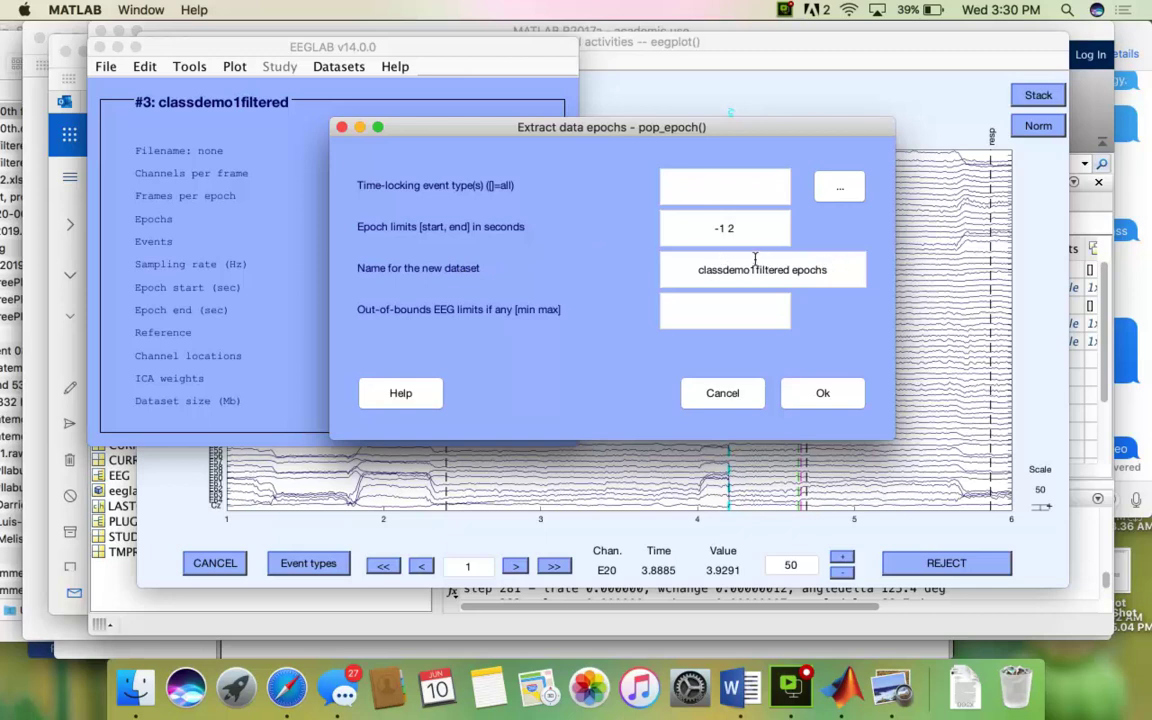
- Name the new epoched dataset "classdemo1filtered HA" and set the epoch start limit to -.1 seconds
double_click(826, 260)
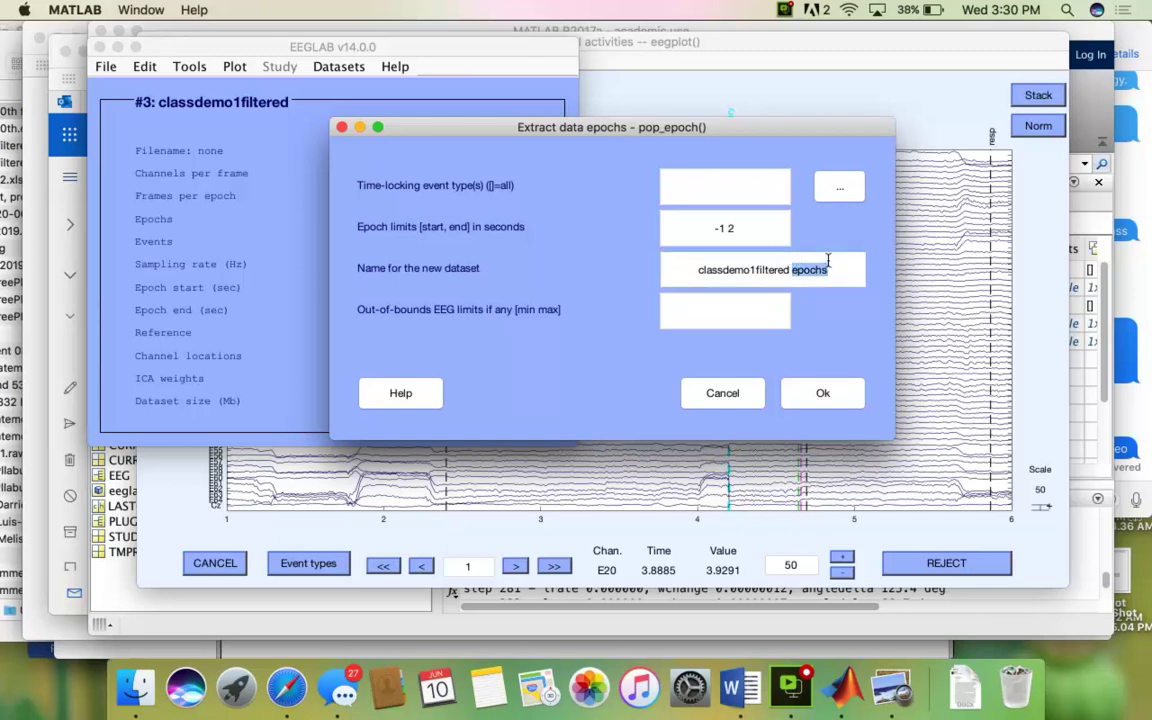
key("BackSpace")
type("HA")
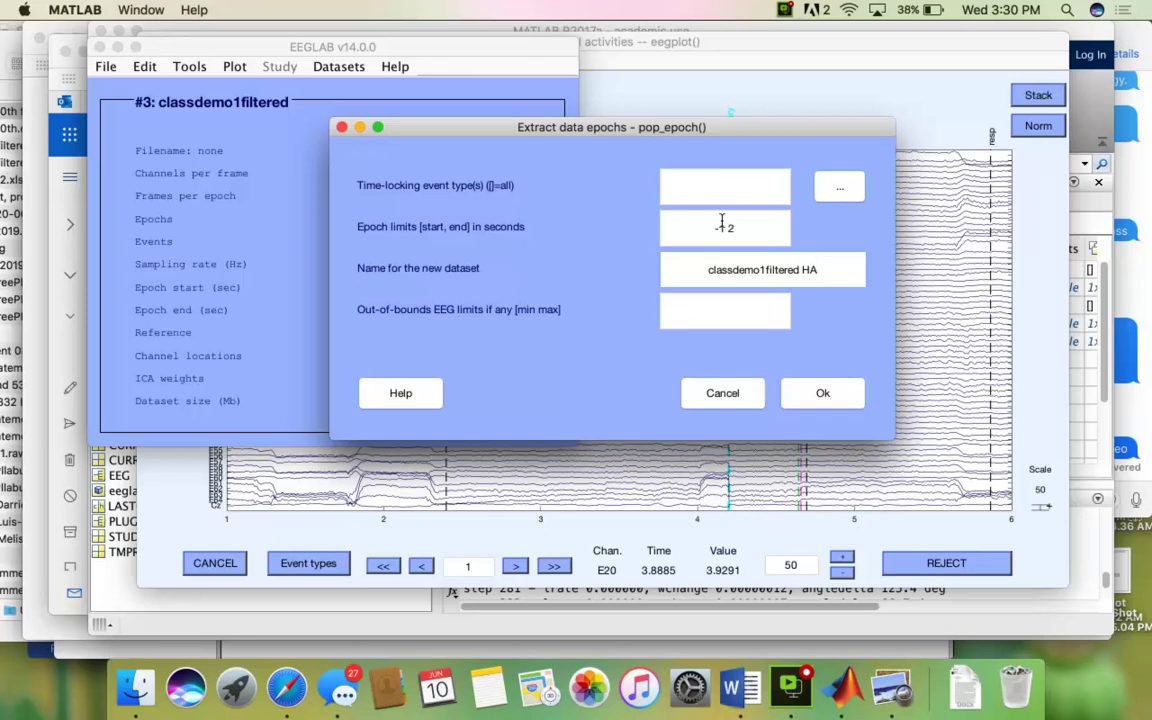
key("BackSpace")
type("a")
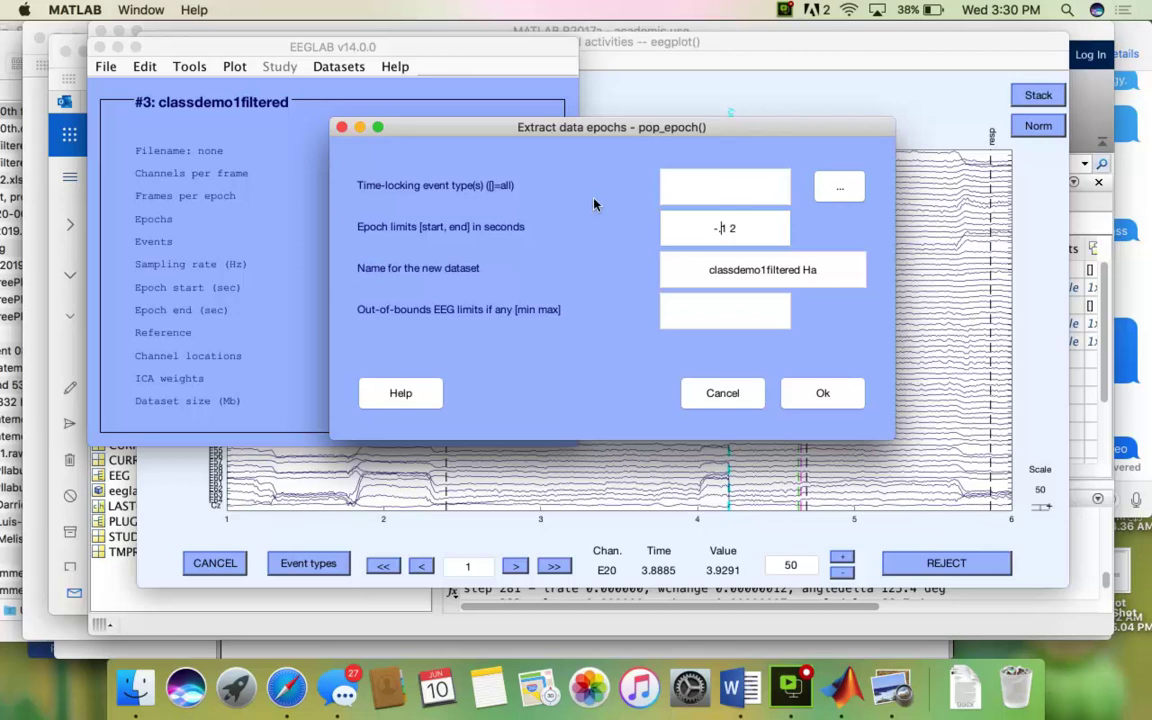
key("BackSpace")
type("A")
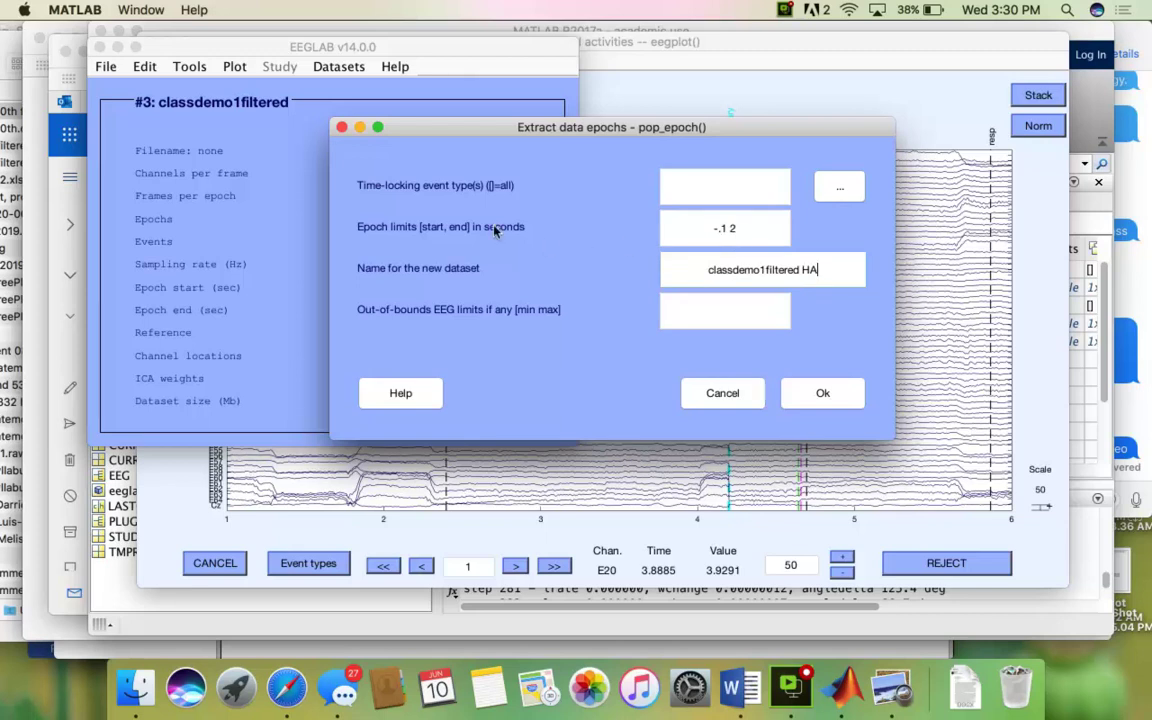
- Set the epoch limits to -.01 2 seconds
left_click(718, 222)
type("0")
left_click(720, 228)
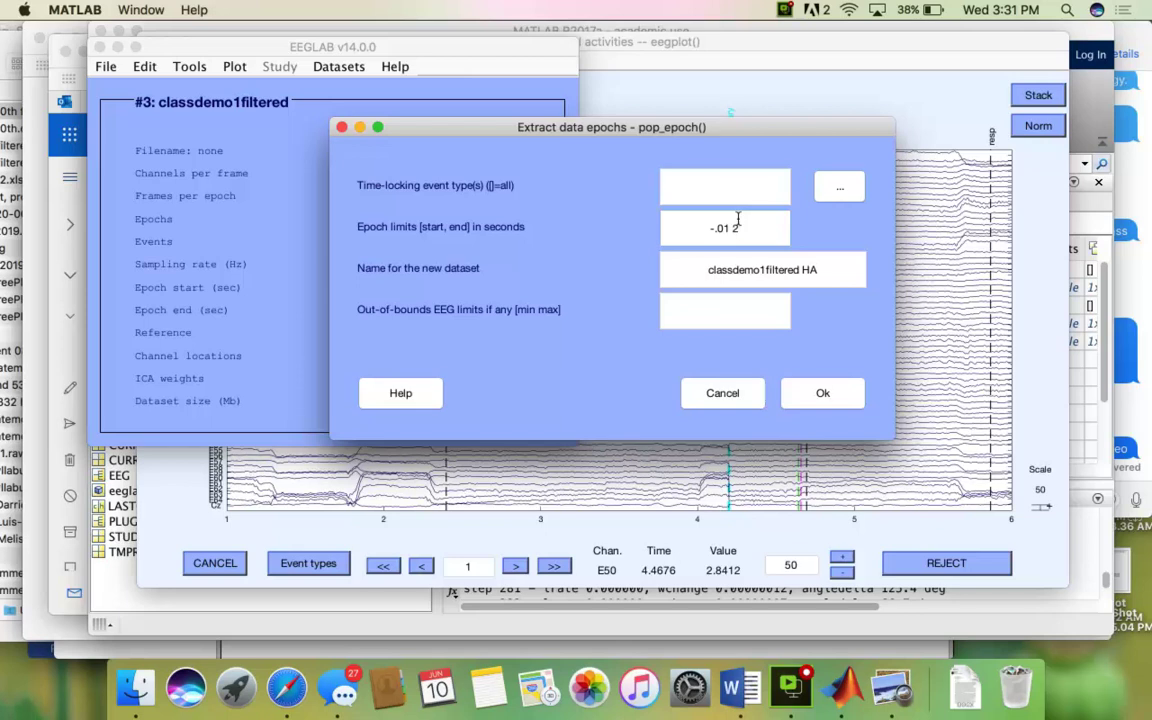
- Choose +1HA, +2HA, +3HA and +4HA as the time-locking event types for the epoch extraction
left_click(836, 185)
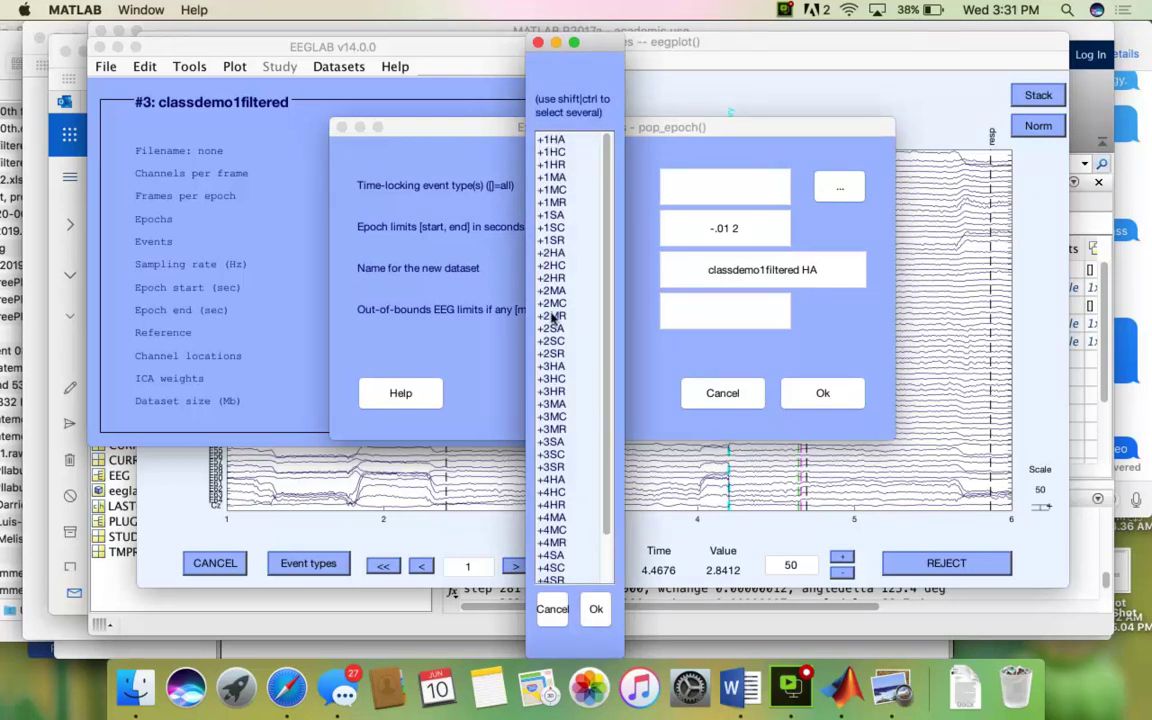
scroll(548, 368, "down", 3)
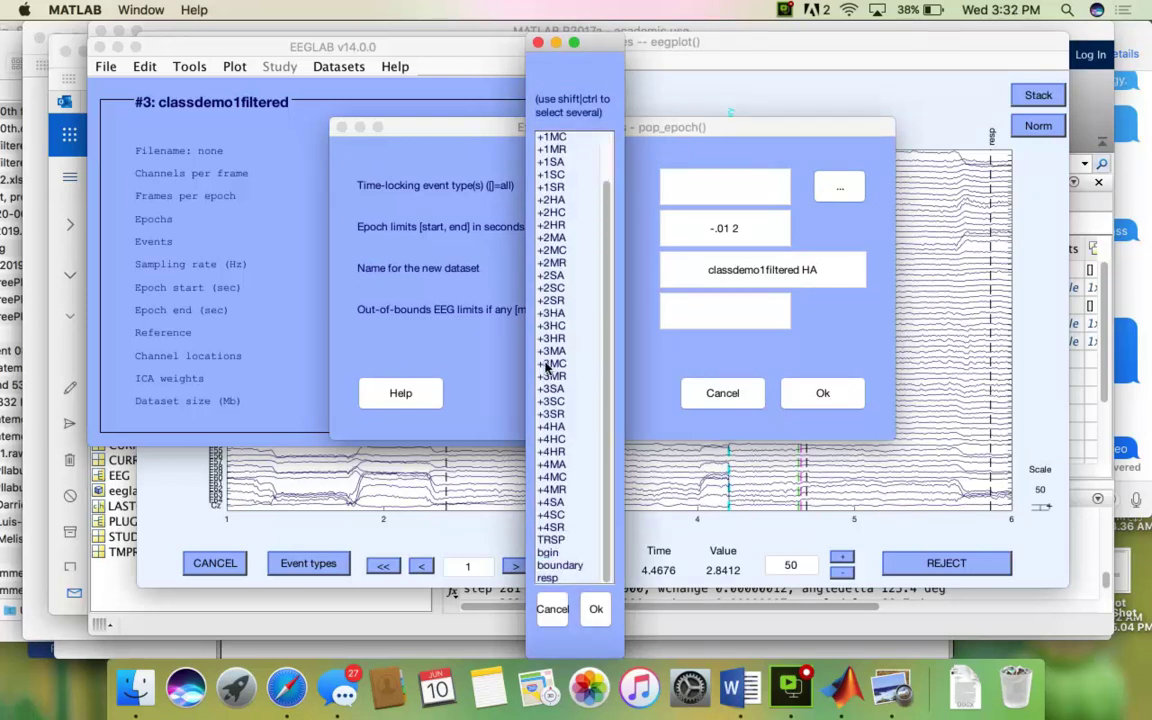
scroll(547, 368, "up", 2)
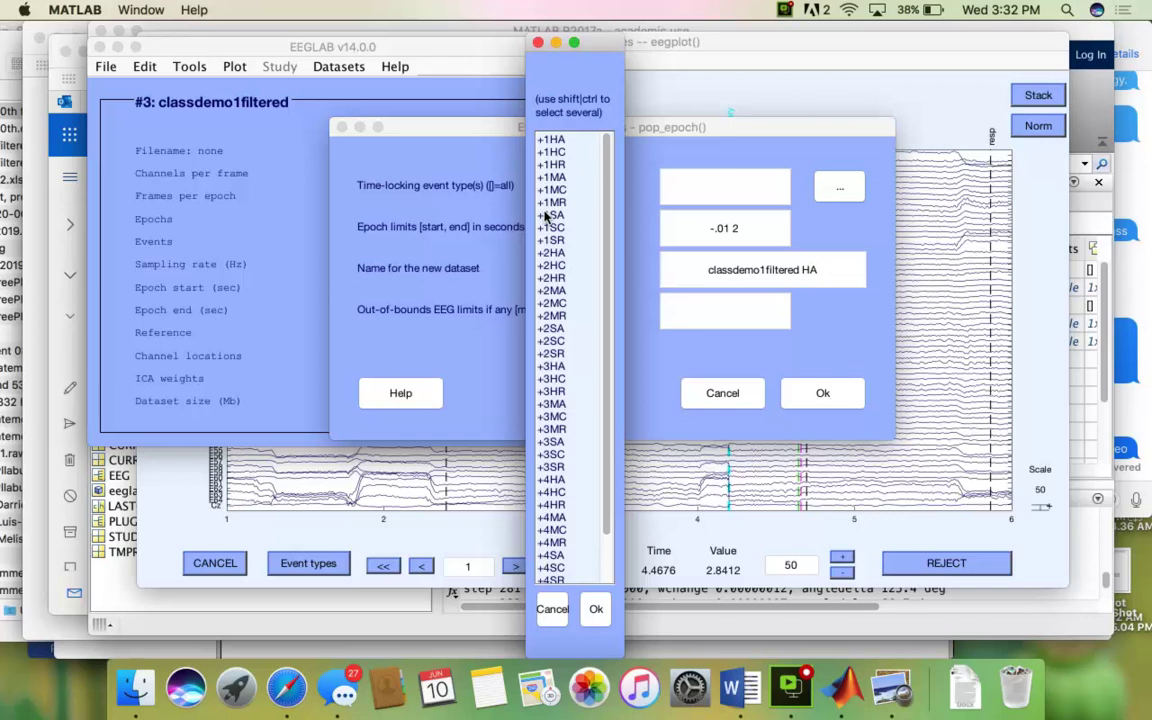
left_click(555, 140)
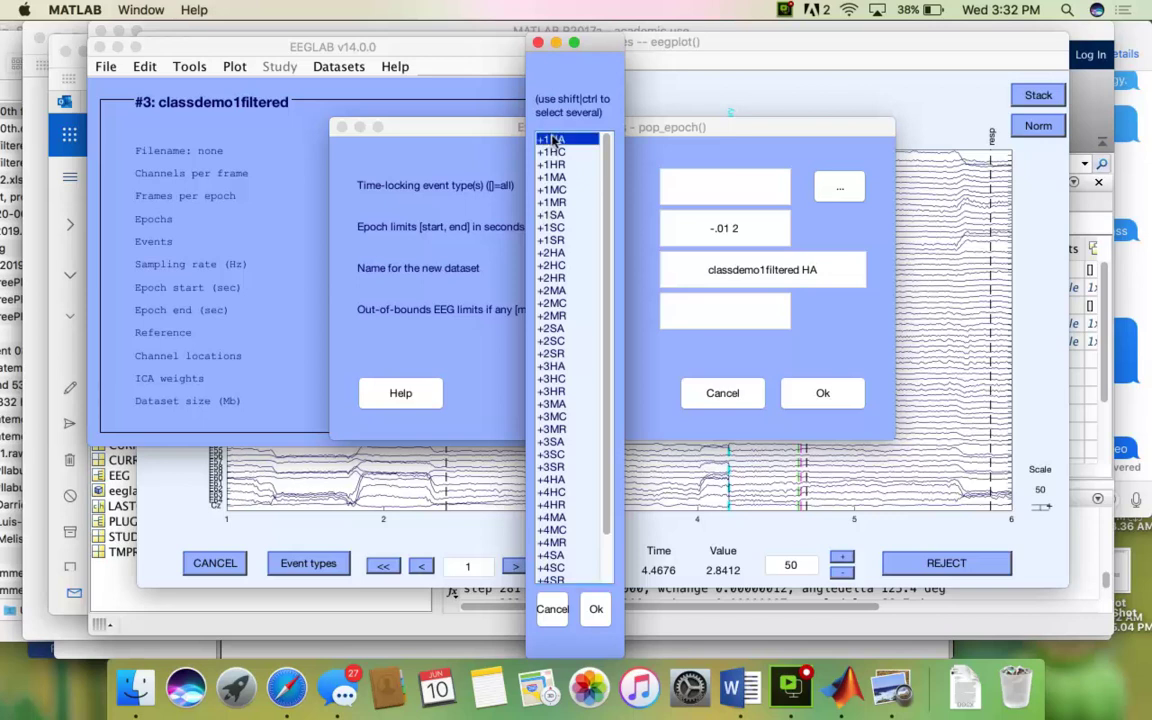
left_click(553, 215, "super")
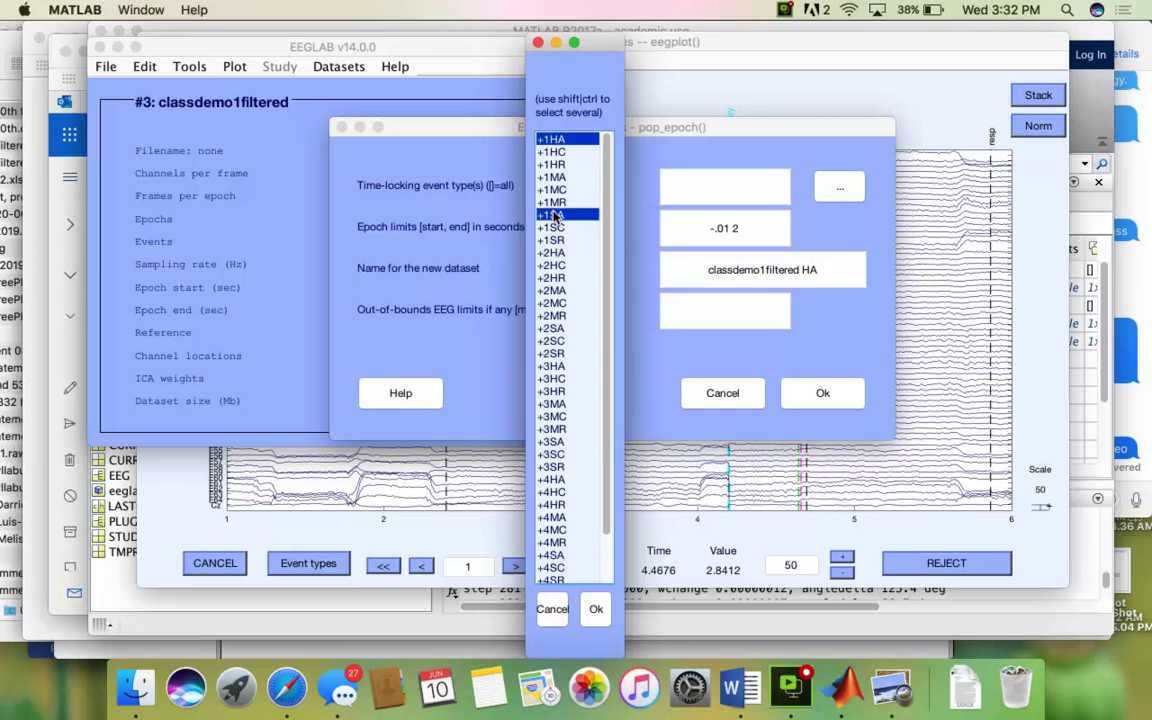
left_click(553, 215)
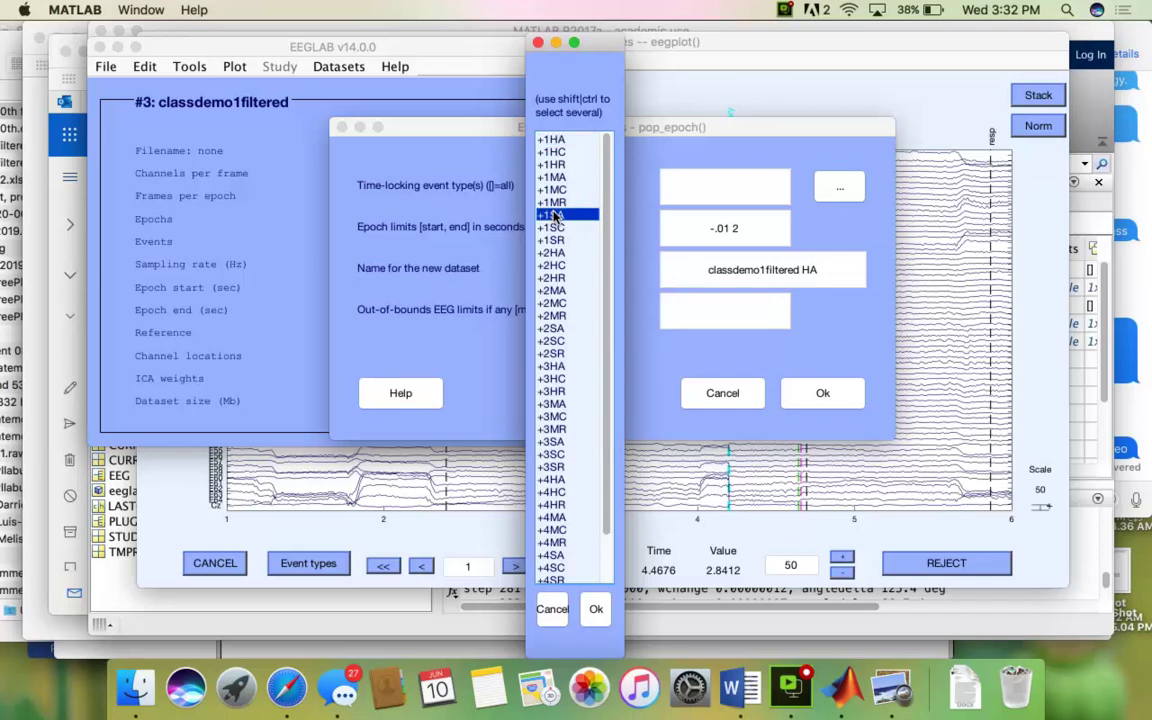
left_click(563, 138)
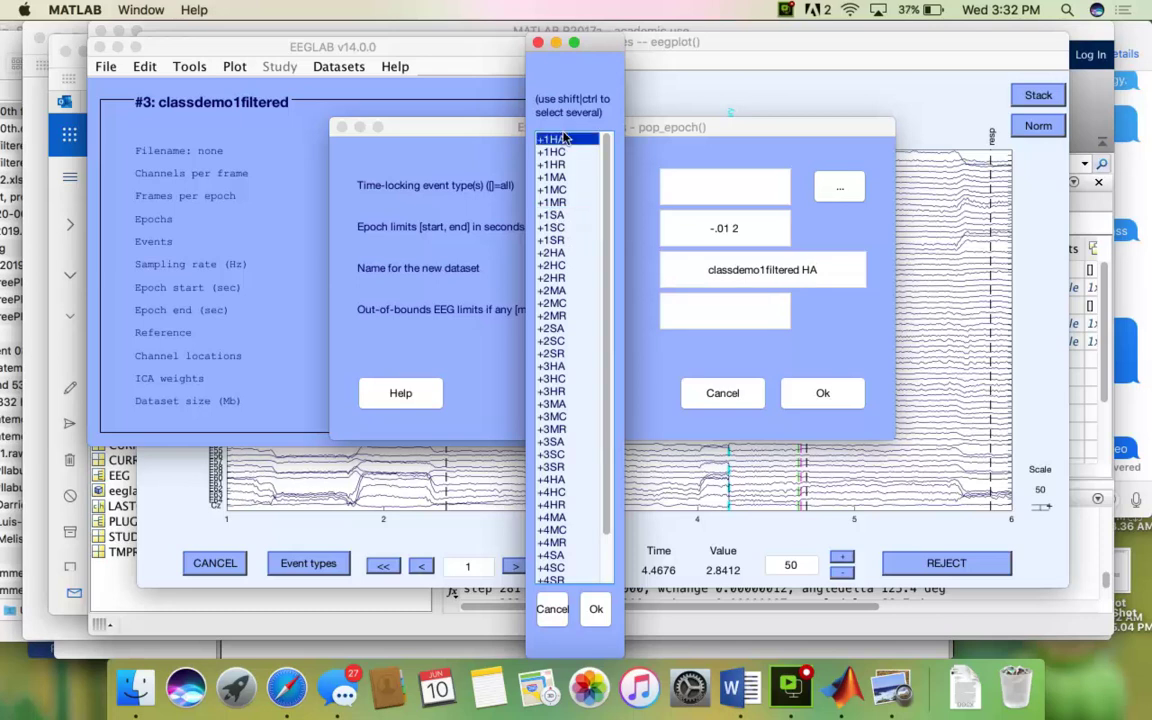
left_click(566, 254, "super")
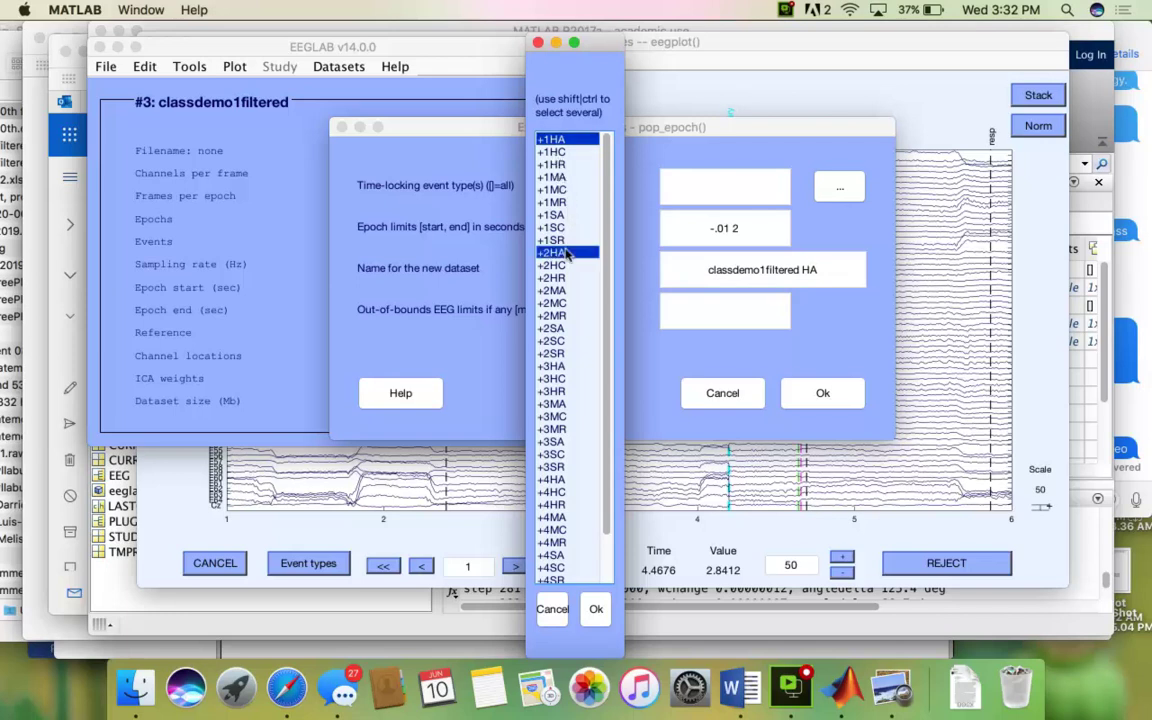
left_click(565, 367, "super")
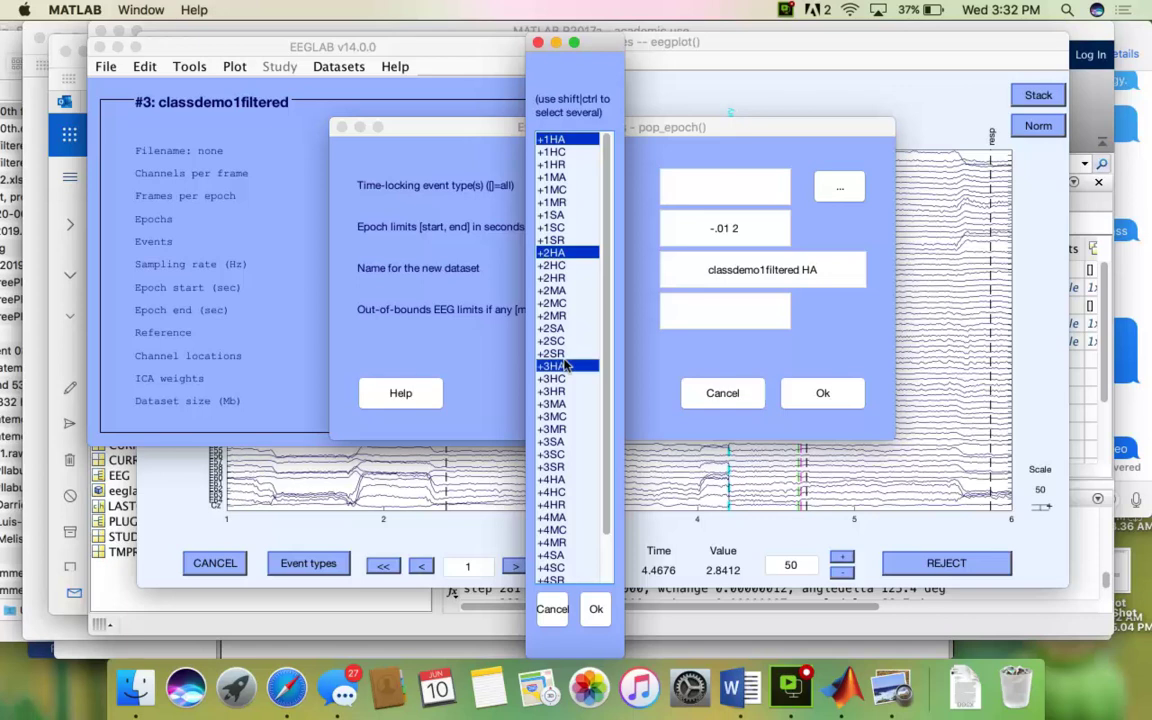
left_click(563, 478, "super")
scroll(563, 477, "down", 3)
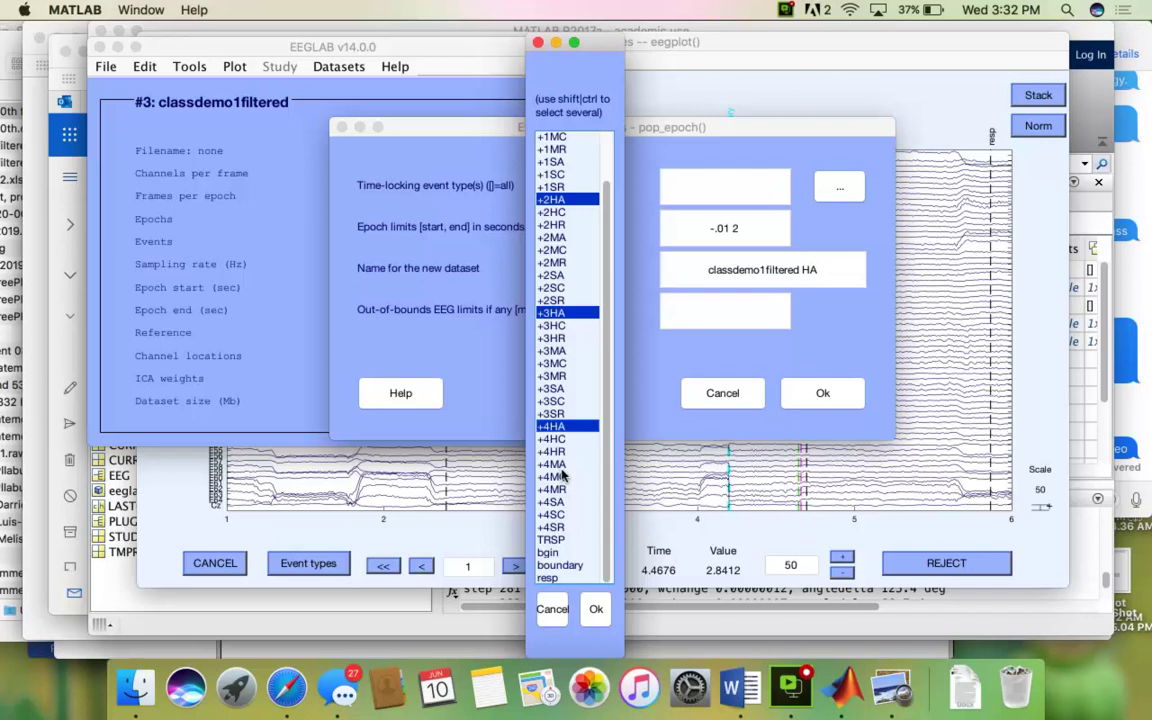
left_click(596, 609)
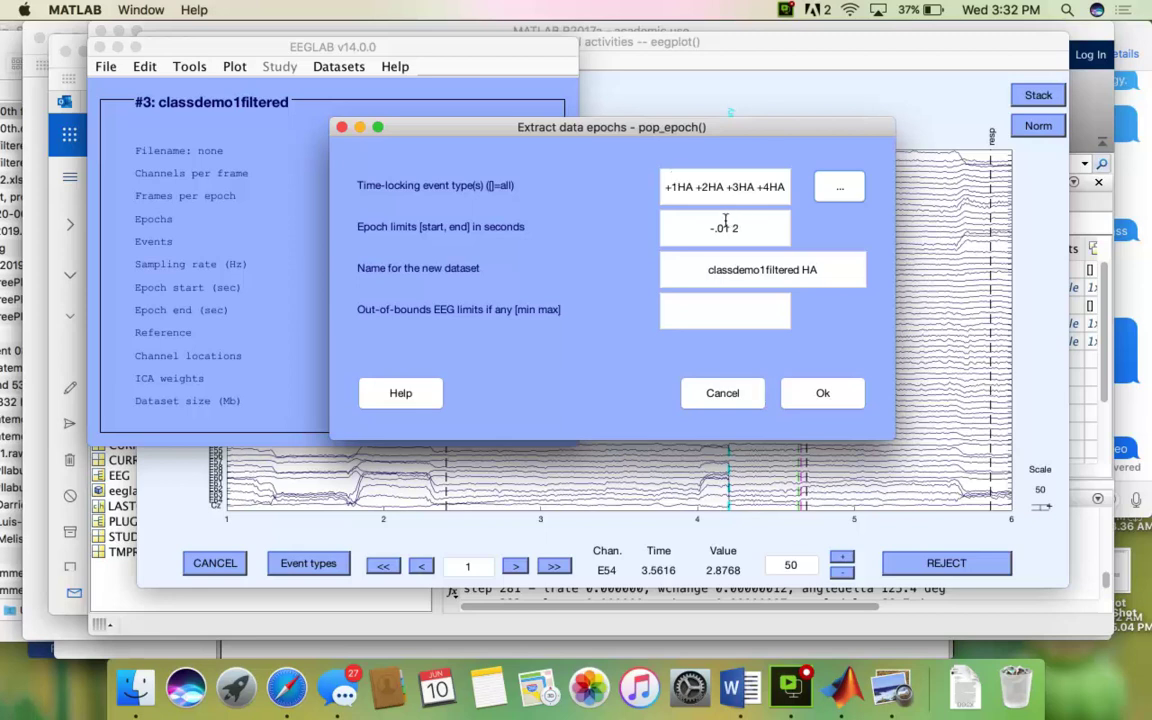
- Change the epoch limits to 0 2 seconds and run the epoch extraction
left_click_drag(730, 226, 702, 226)
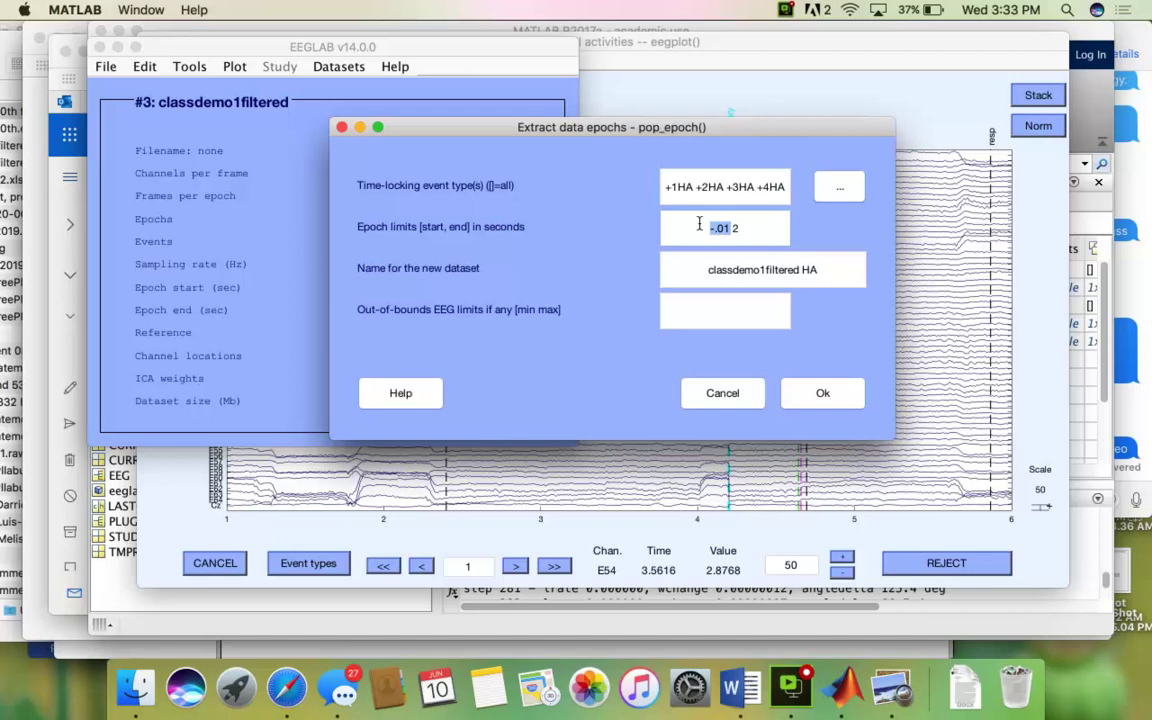
key("BackSpace")
type("0")
left_click(815, 395)
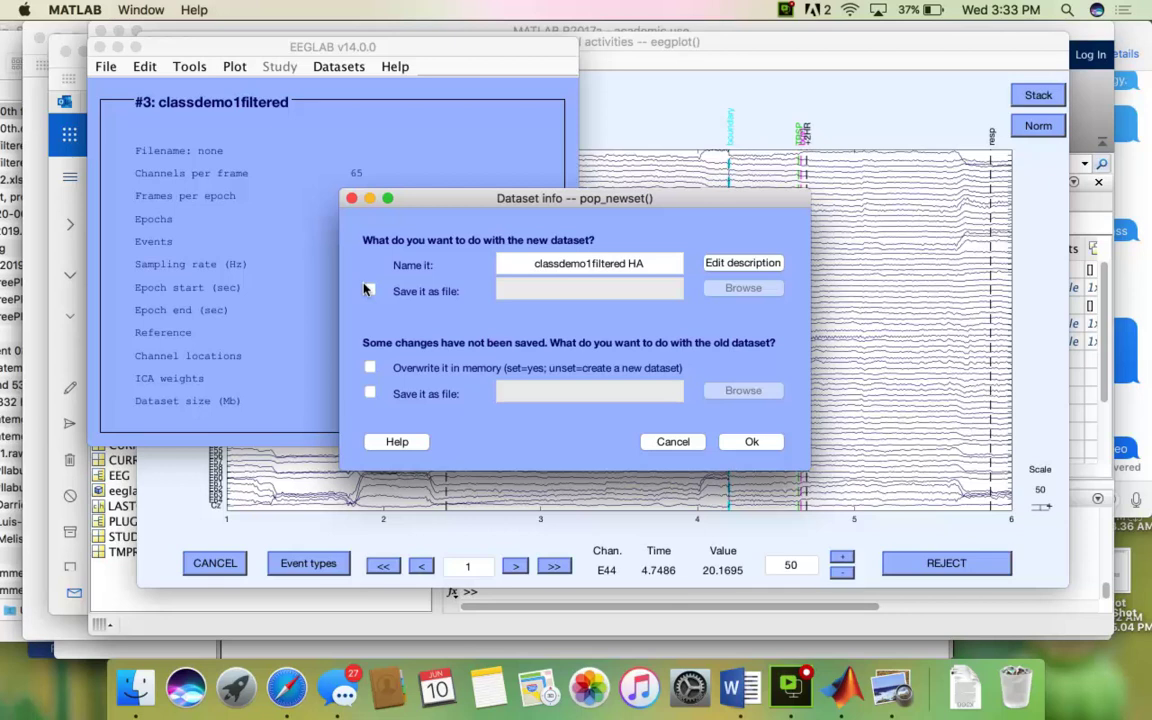
- Keep the epochs as a new dataset, then remove the whole-epoch baseline and store that as another dataset named "classdemo1filtered HA"
left_click(751, 441)
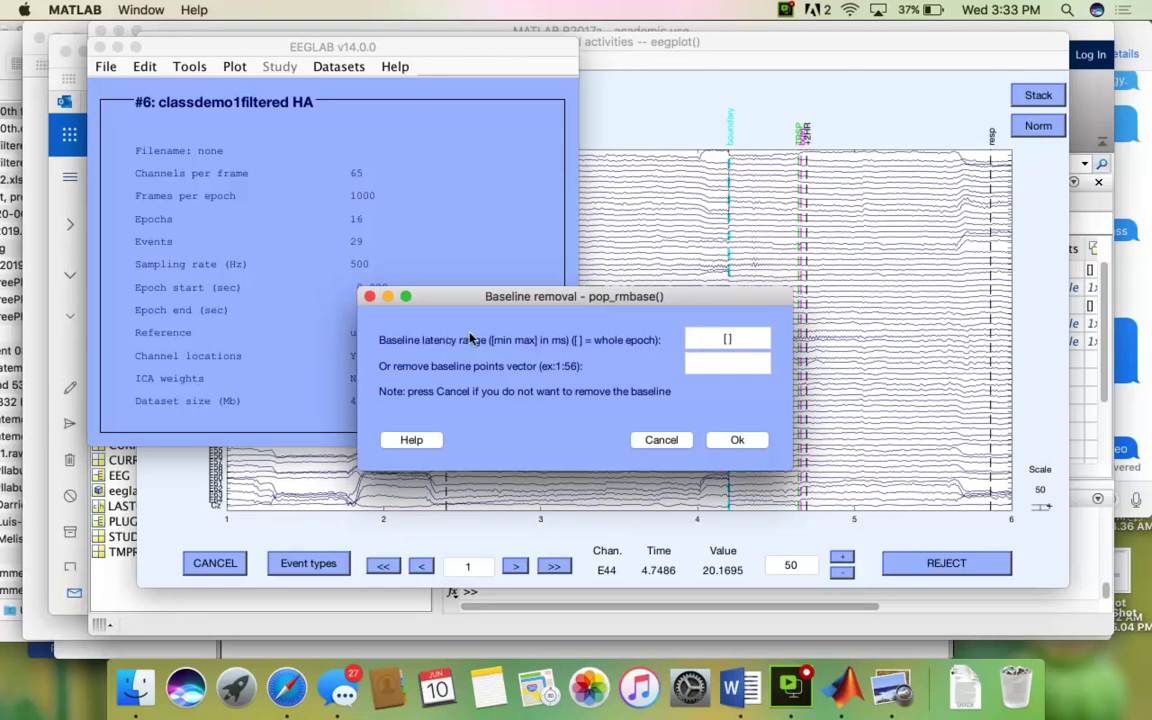
left_click(738, 440)
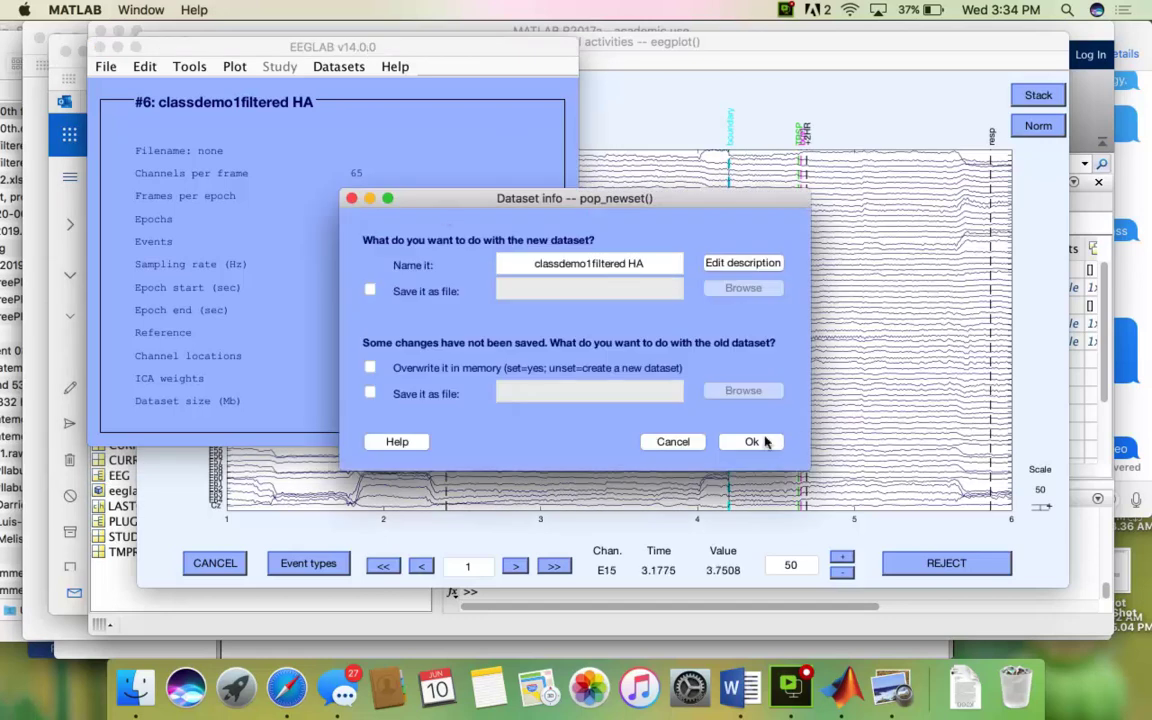
left_click(752, 441)
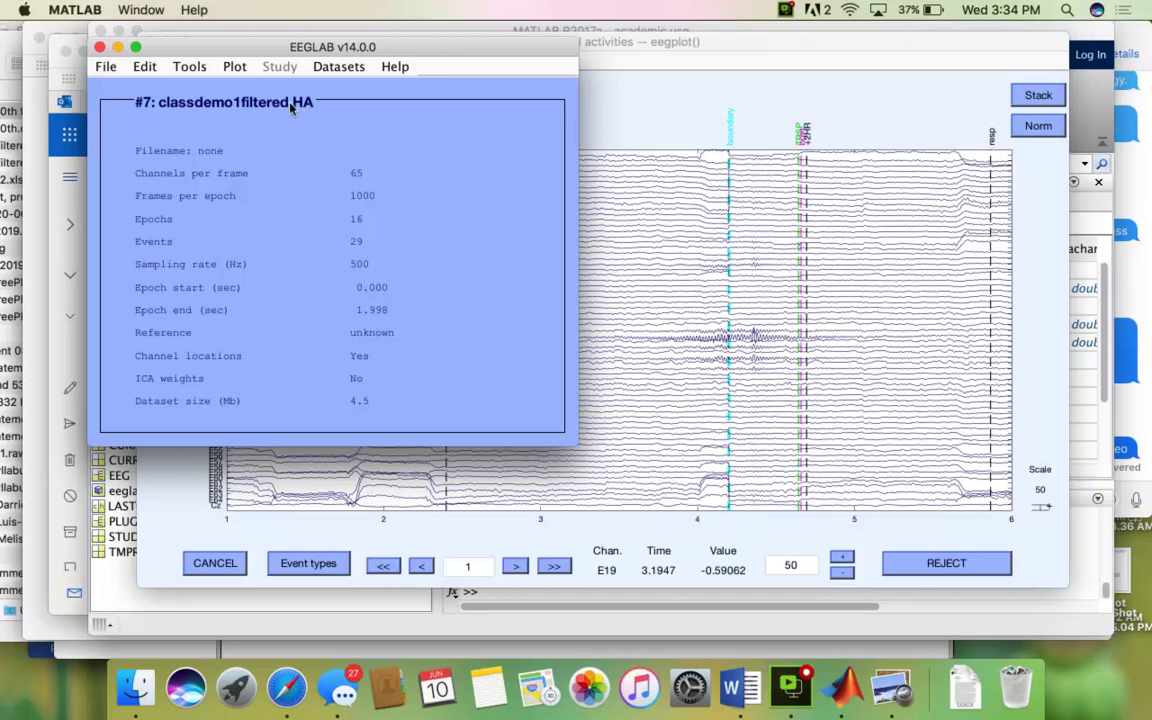
- Plot the scrolling channel data of the baseline-corrected dataset 7 and move the plot window over the older plot
left_click(341, 64)
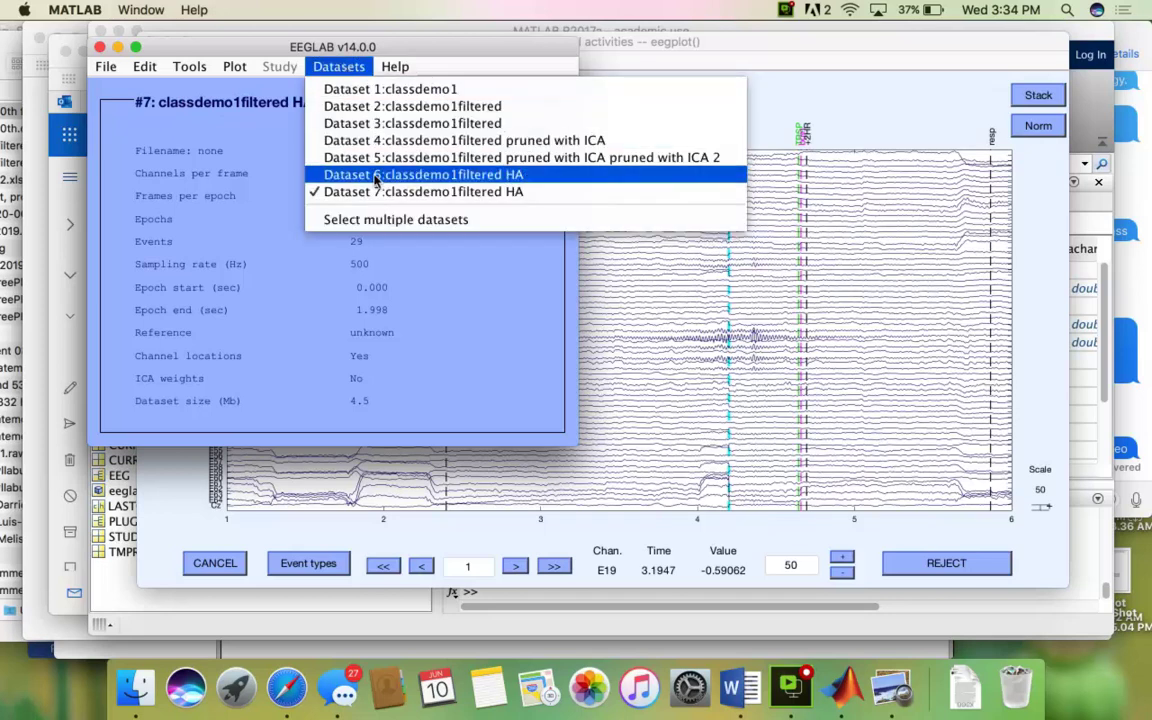
left_click(228, 67)
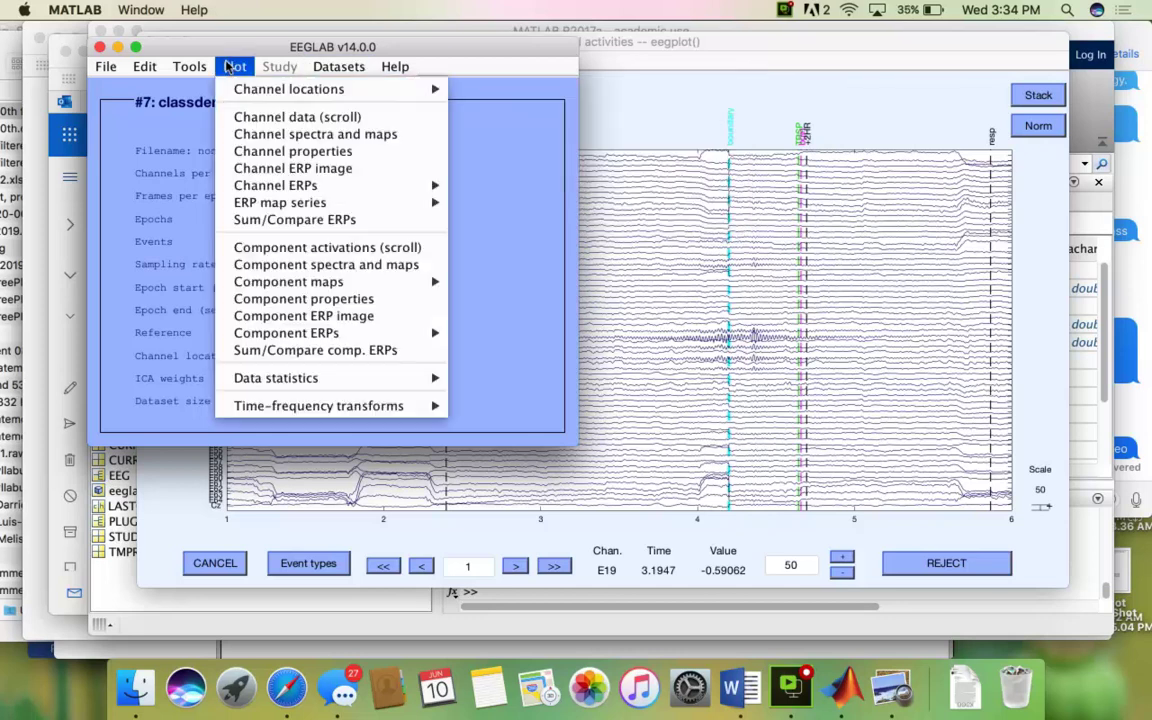
mouse_move(232, 89)
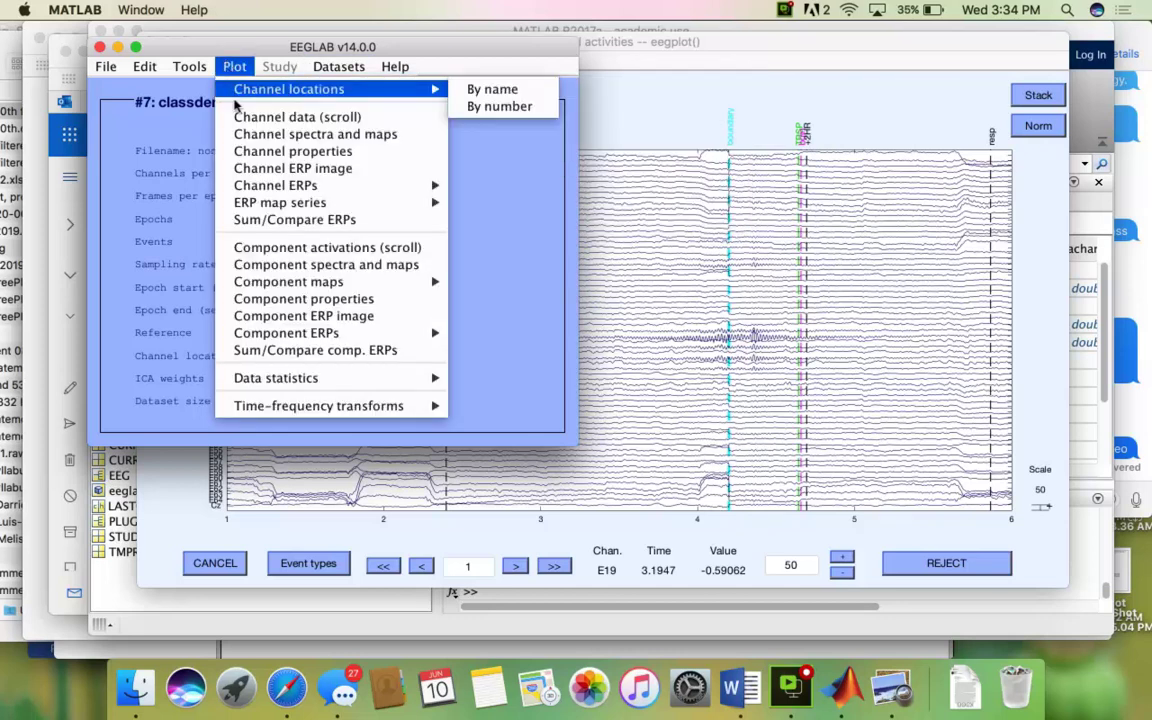
left_click(243, 117)
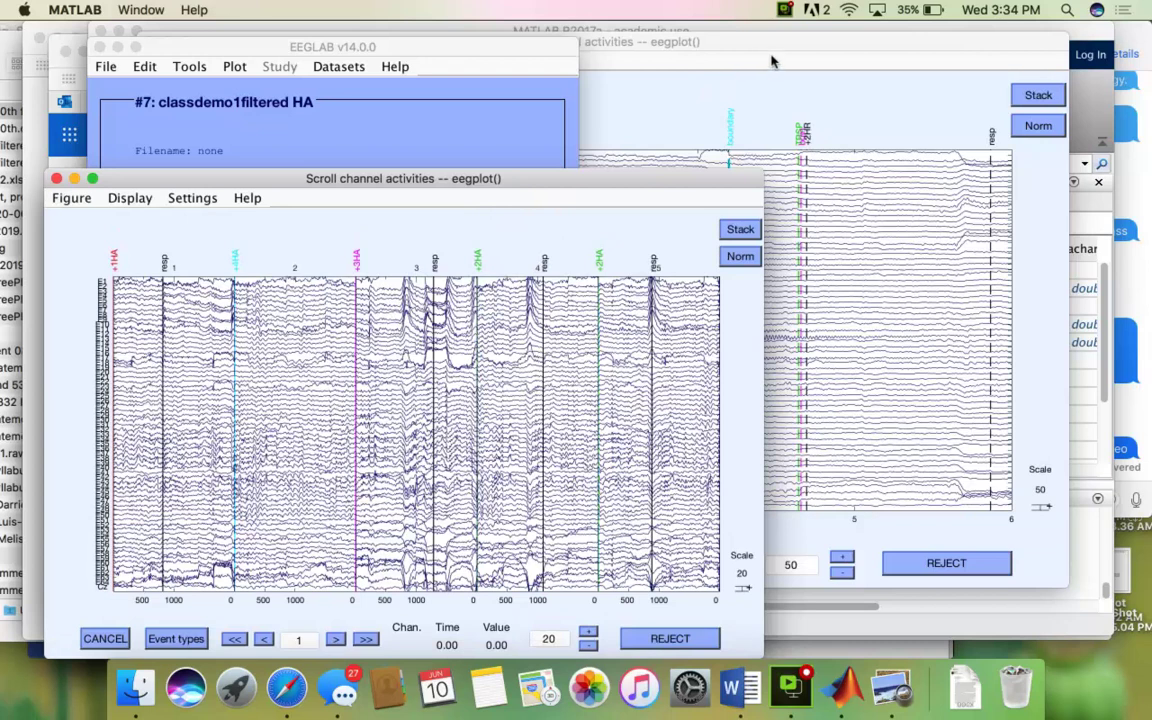
left_click_drag(679, 175, 831, 93)
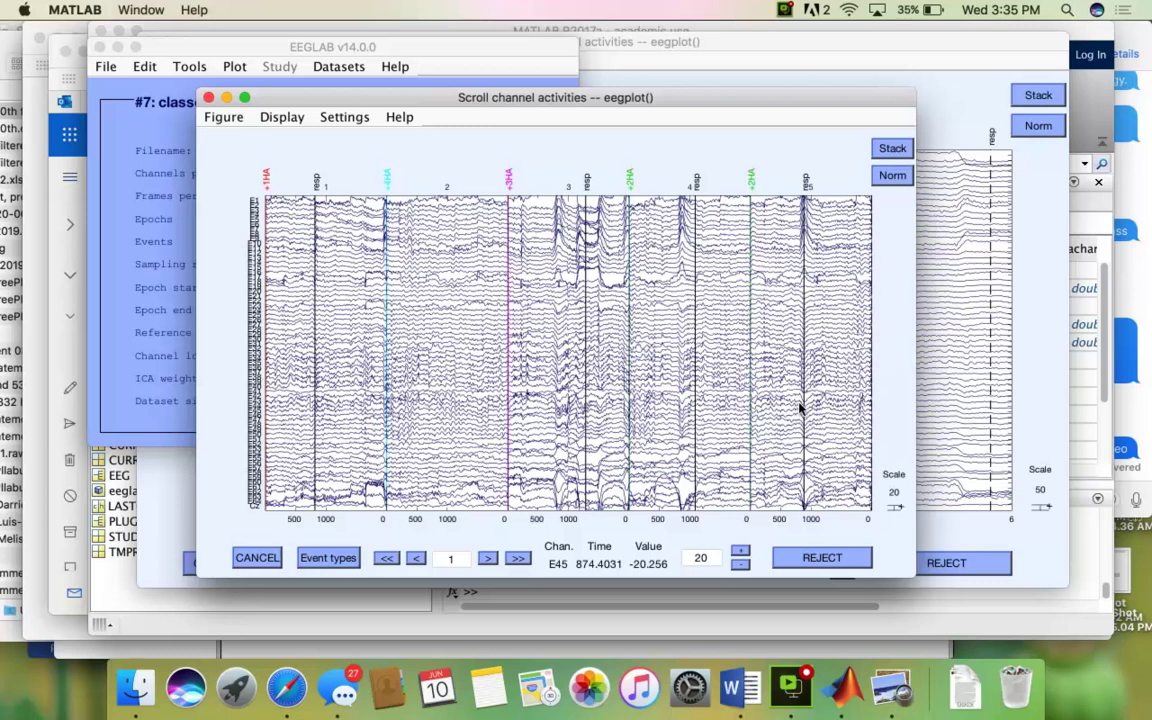
- Page through the epochs in the channel plot, mark epoch 3 and reject it from the dataset
left_click(518, 560)
left_click(517, 560)
left_click(517, 560)
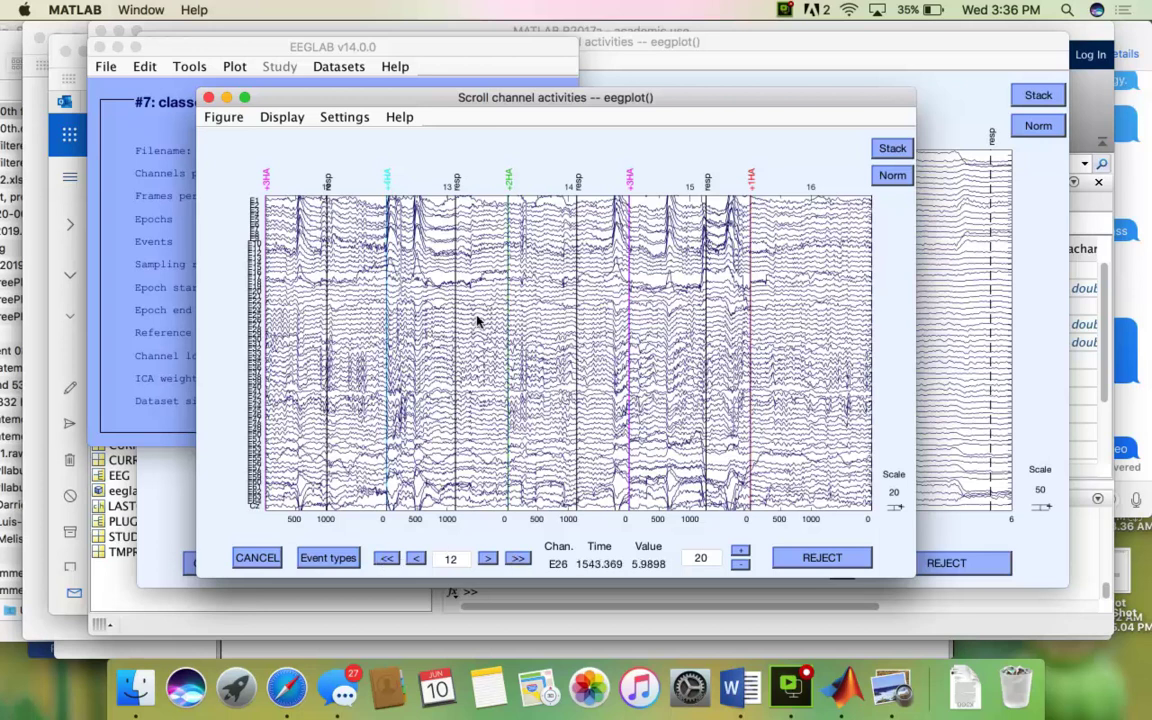
left_click(385, 559)
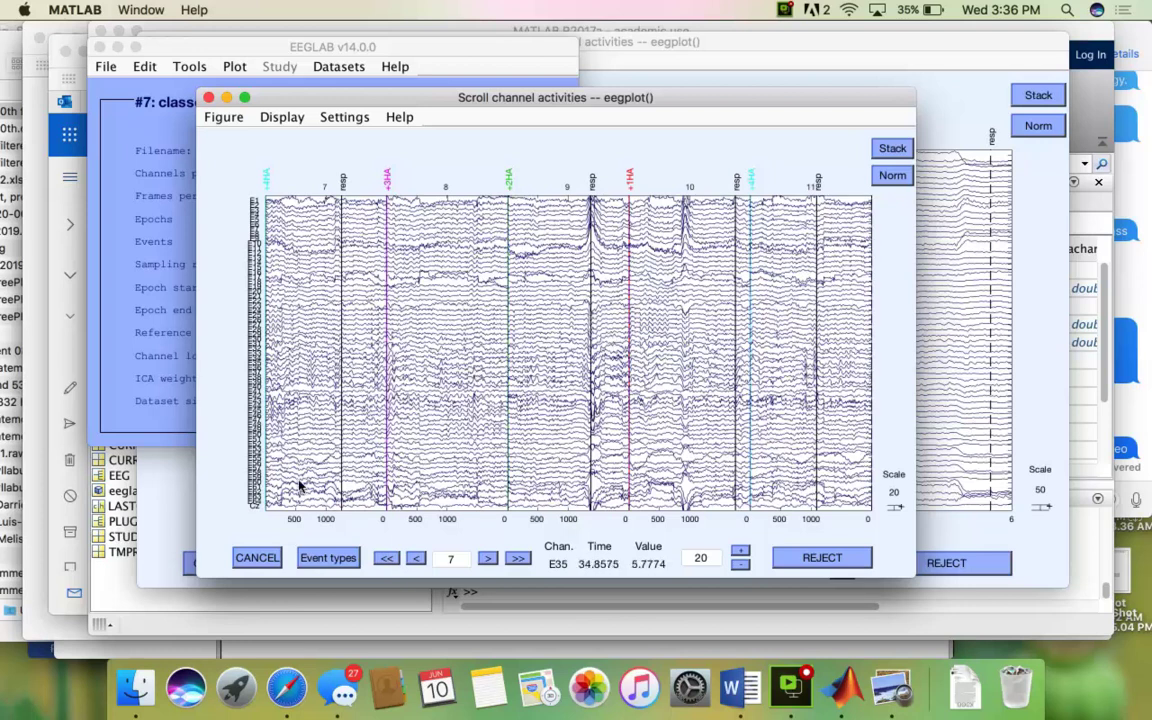
left_click(384, 558)
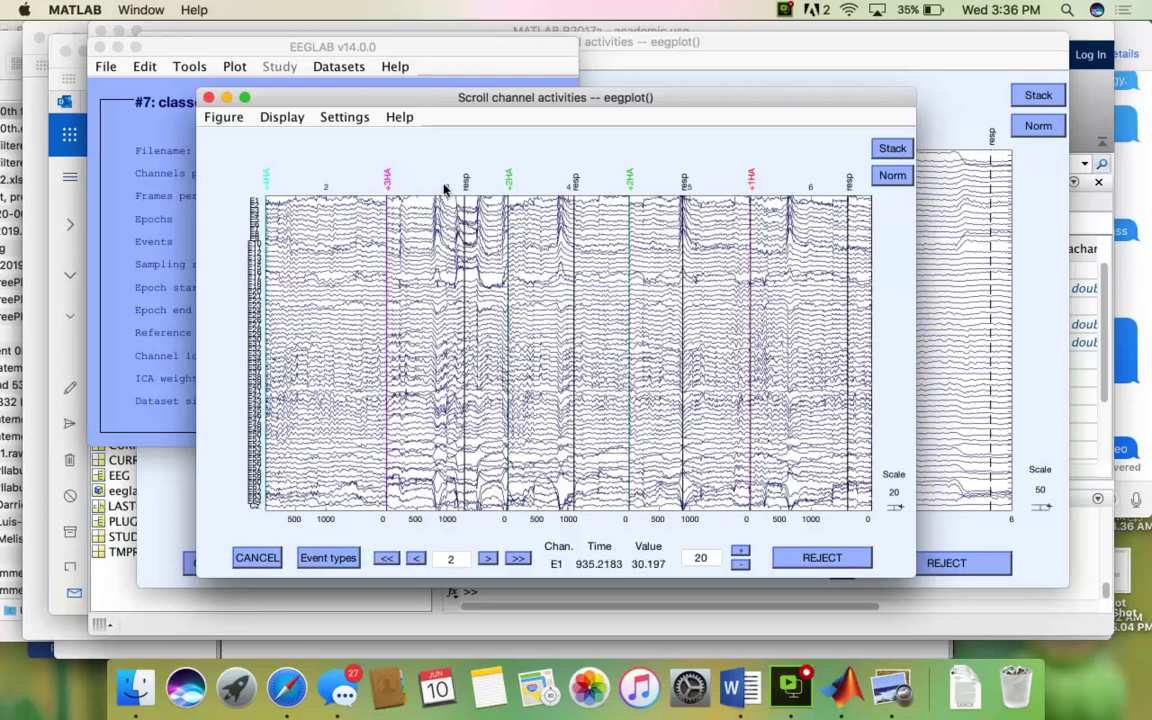
left_click(445, 225)
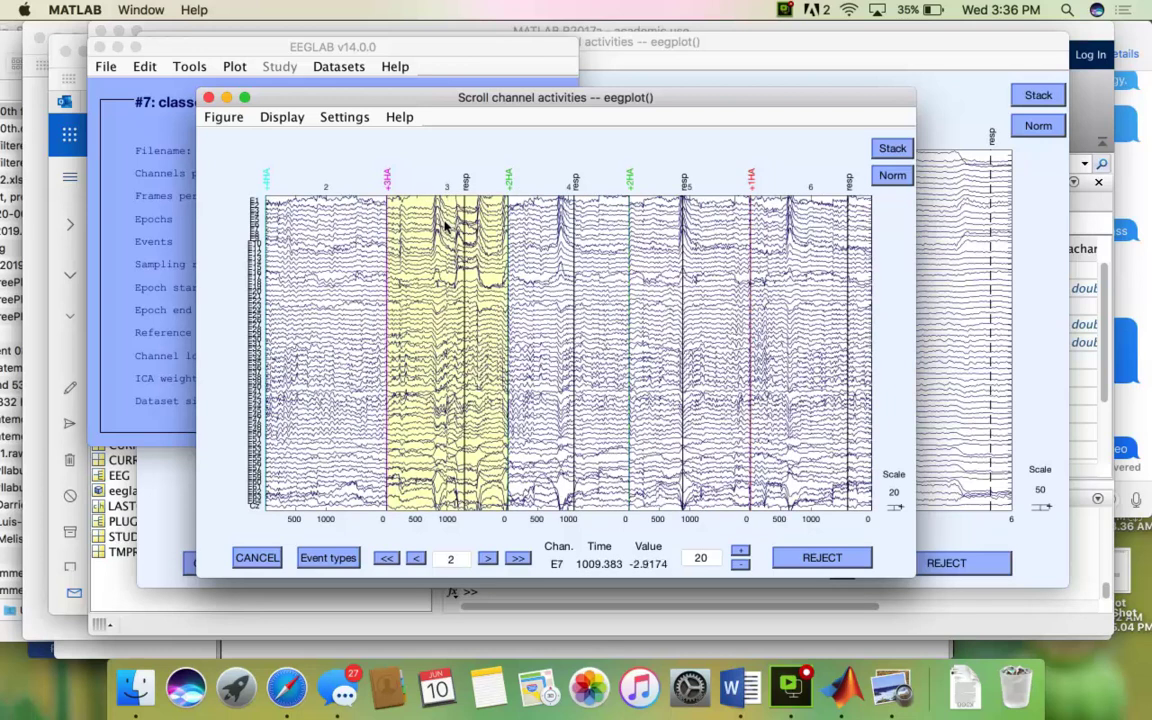
left_click(817, 560)
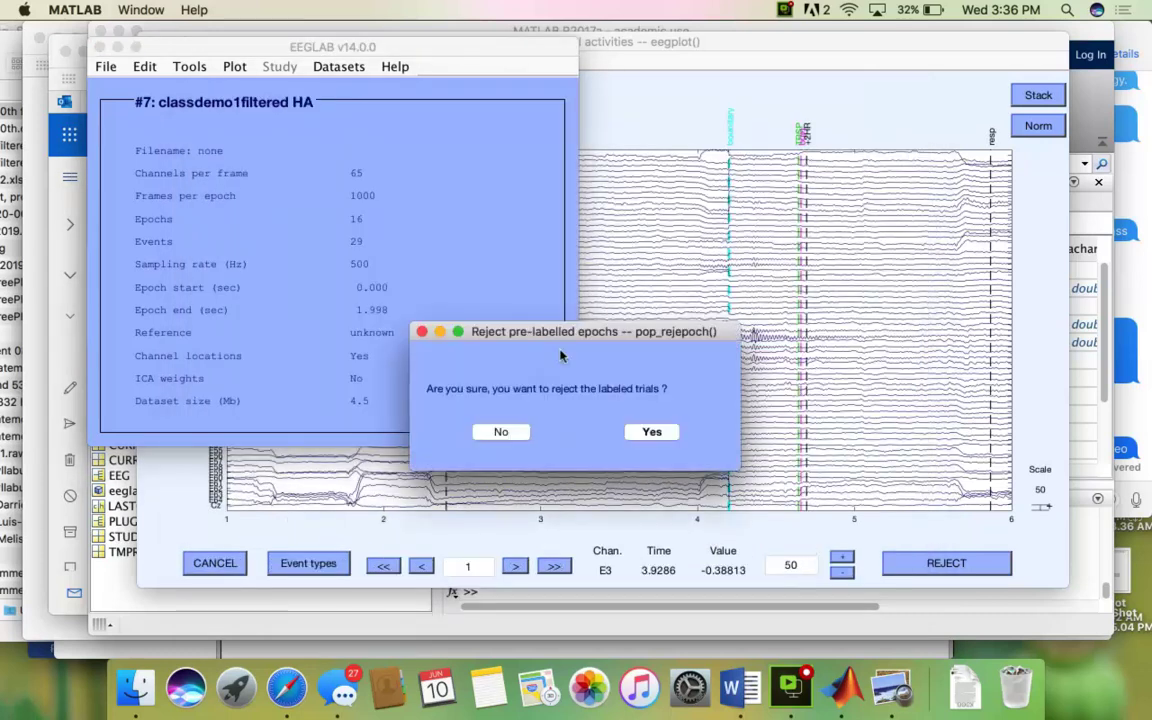
left_click(652, 432)
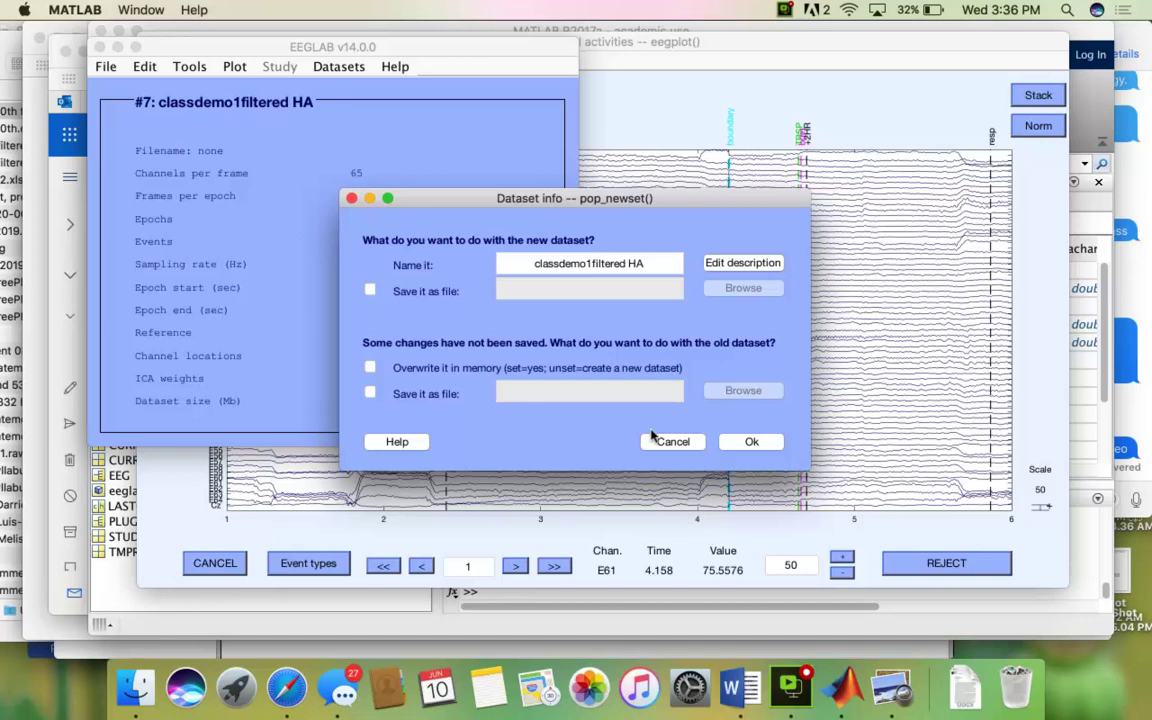
- Name the resulting dataset "classdemo1filtered HA epoch 3 removed" and keep it as a new dataset in memory
left_click(662, 256)
type("ep")
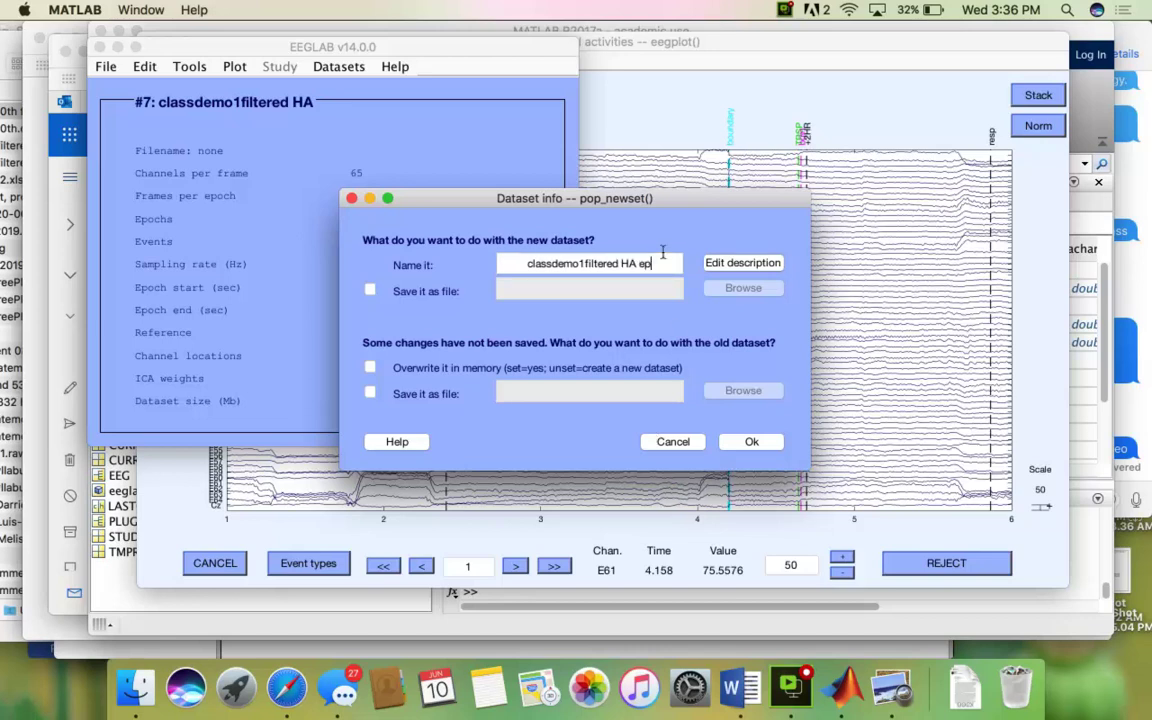
type("och ")
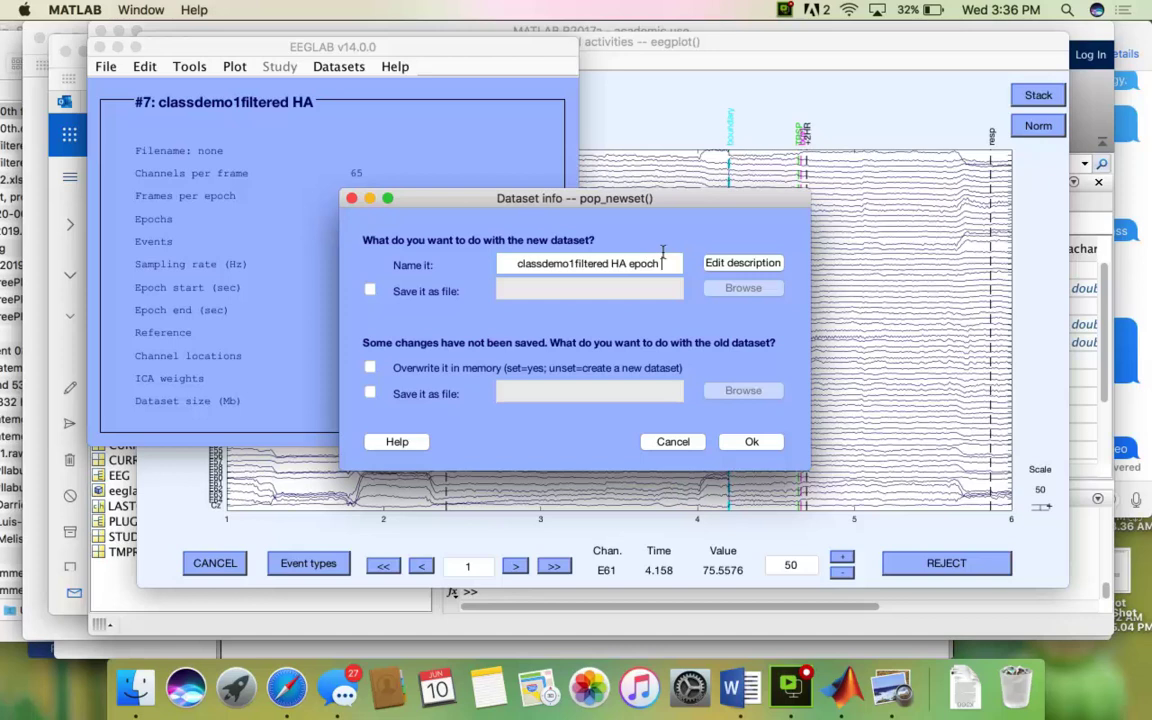
type("3 removed")
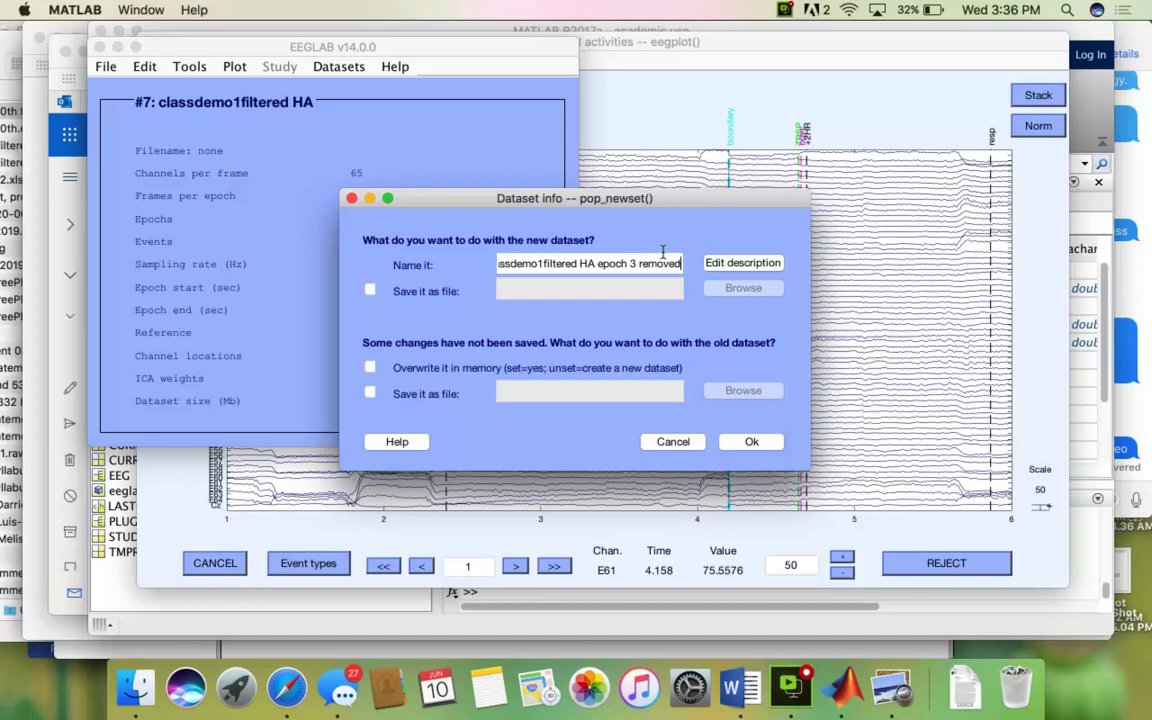
left_click(748, 442)
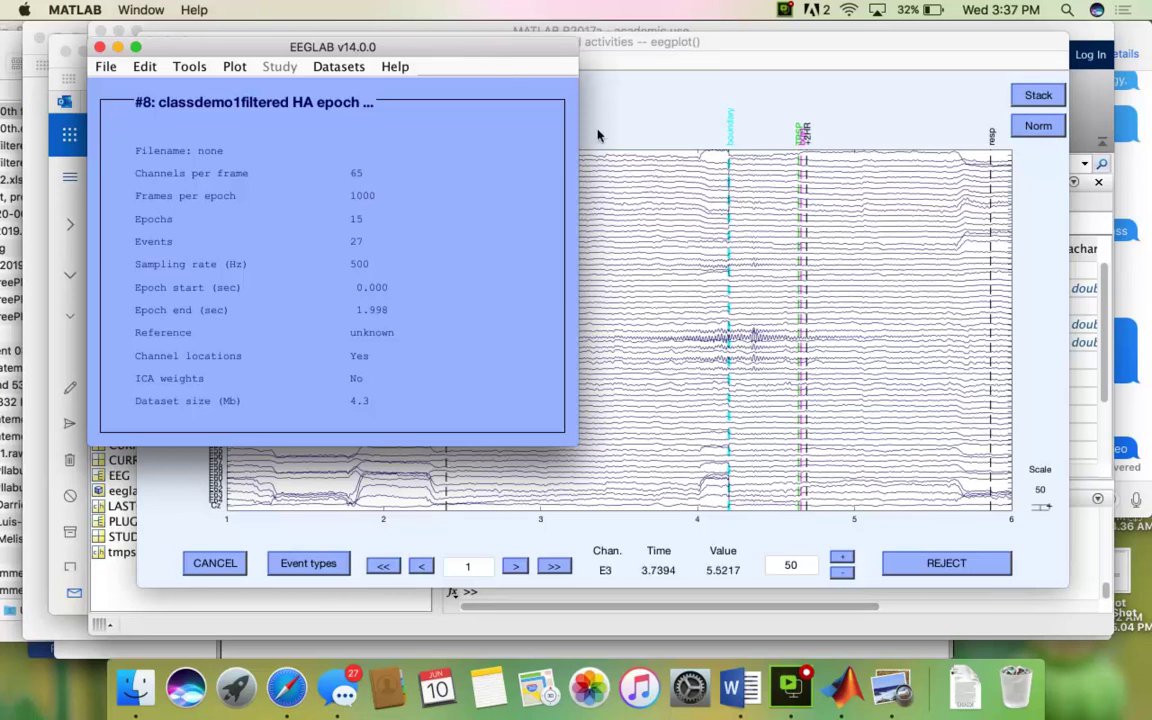
- Move the EEGLAB window over the middle of the old channel plot, view that plot in front, and return to the EEGLAB window
left_click_drag(472, 47, 815, 190)
left_click_drag(878, 240, 692, 64)
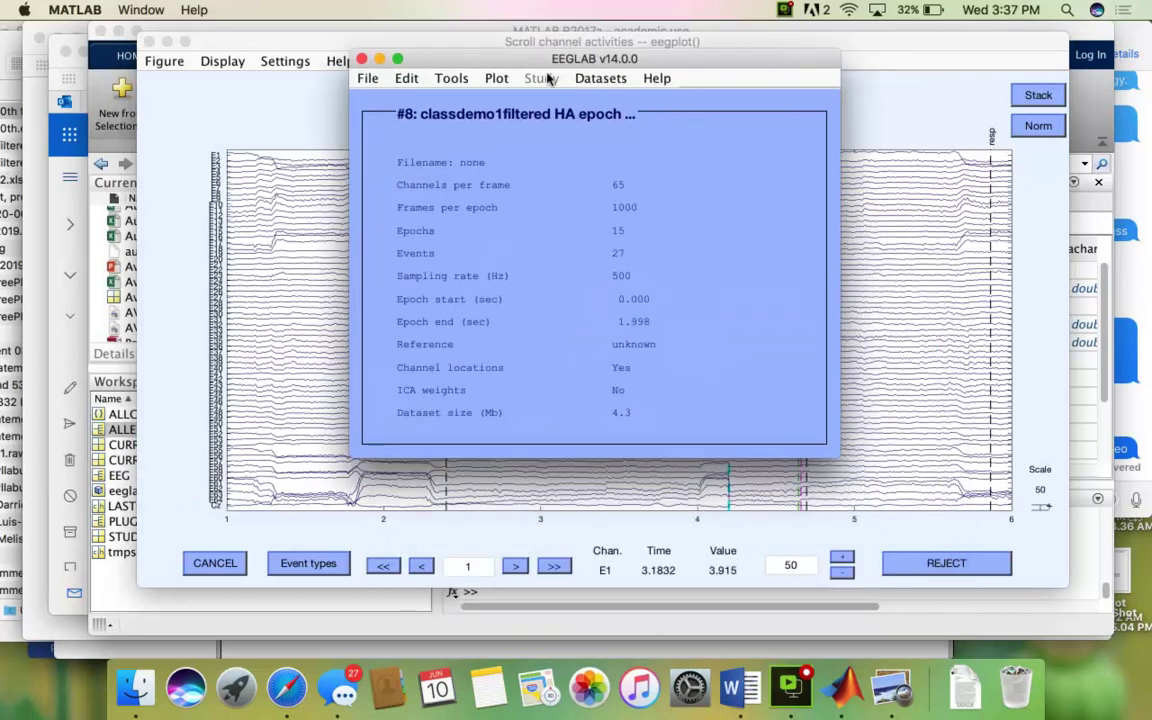
left_click(141, 9)
left_click(148, 167)
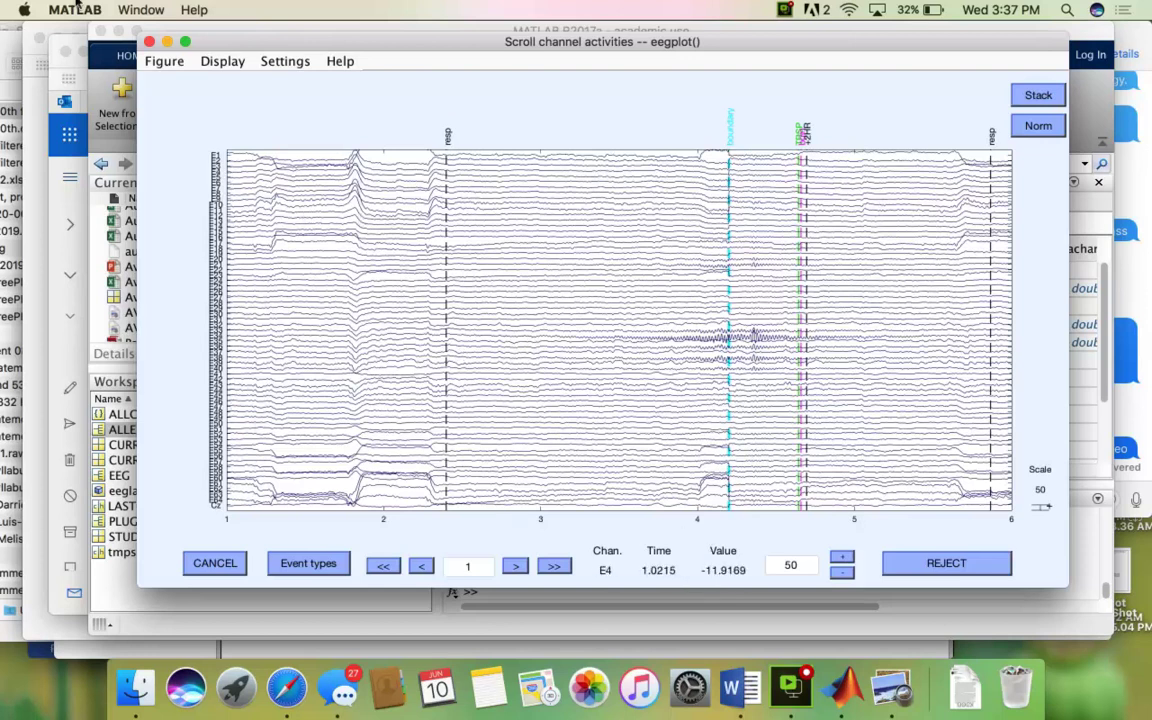
left_click(122, 9)
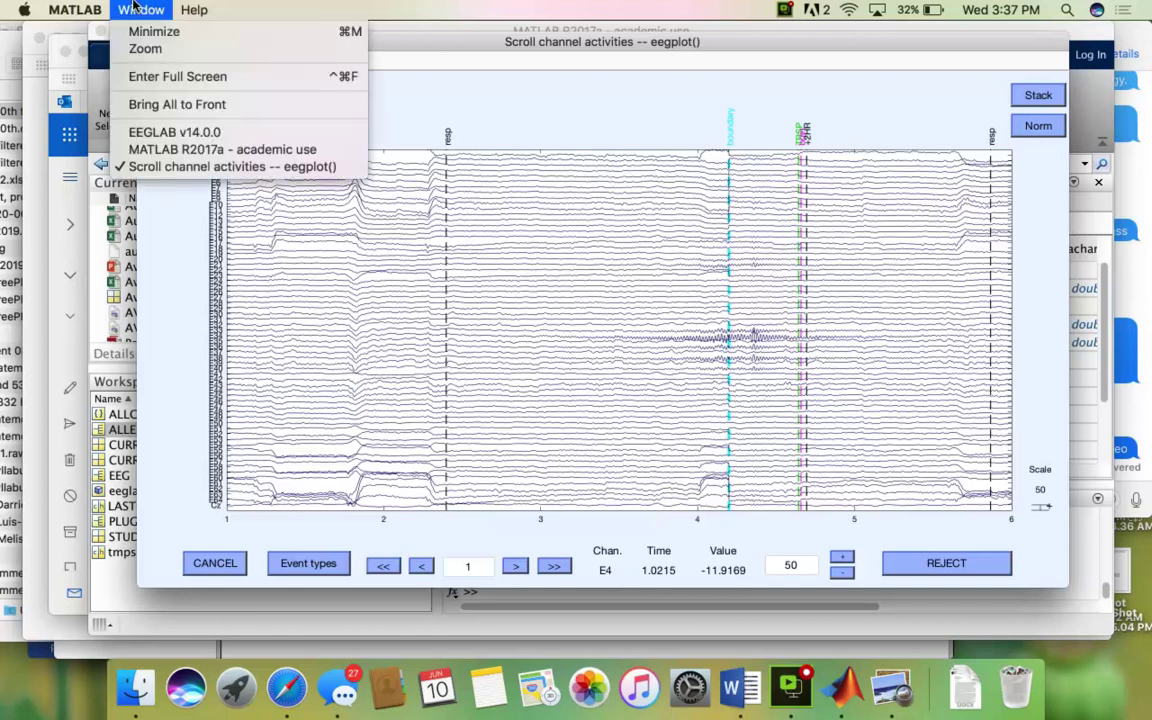
left_click(166, 131)
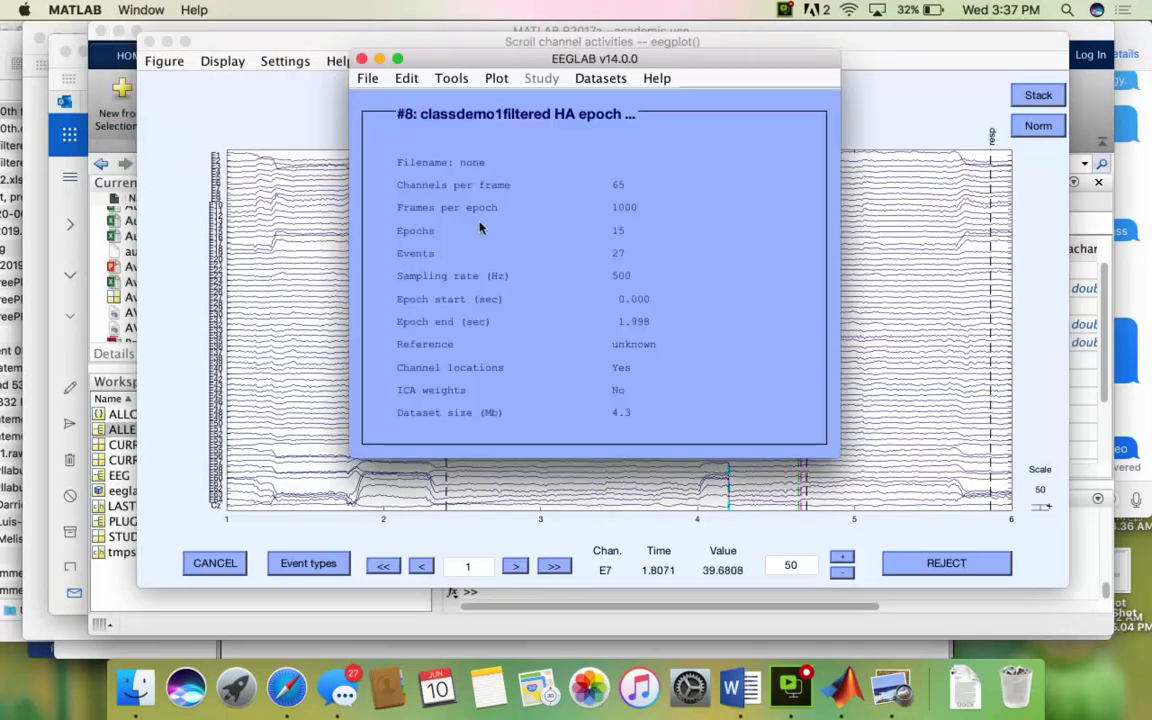
- Plot the scrolling channel data of dataset 8 and move the plot window clear of the older channel plot
left_click(600, 78)
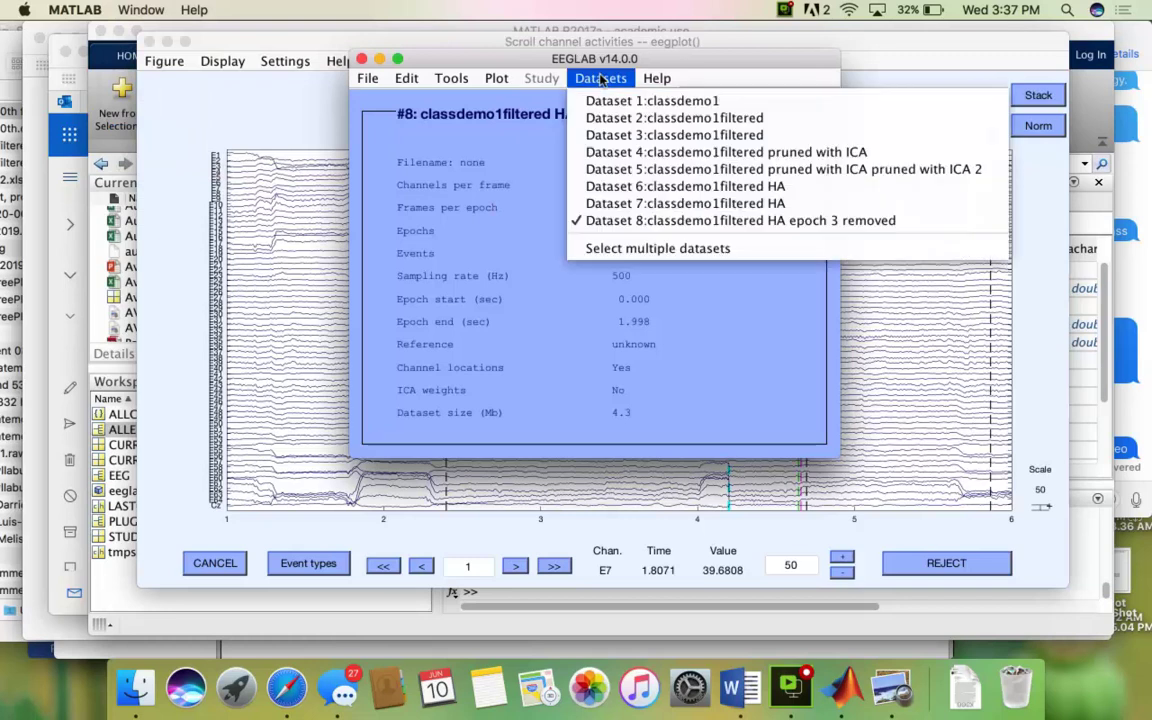
left_click(496, 79)
left_click(496, 78)
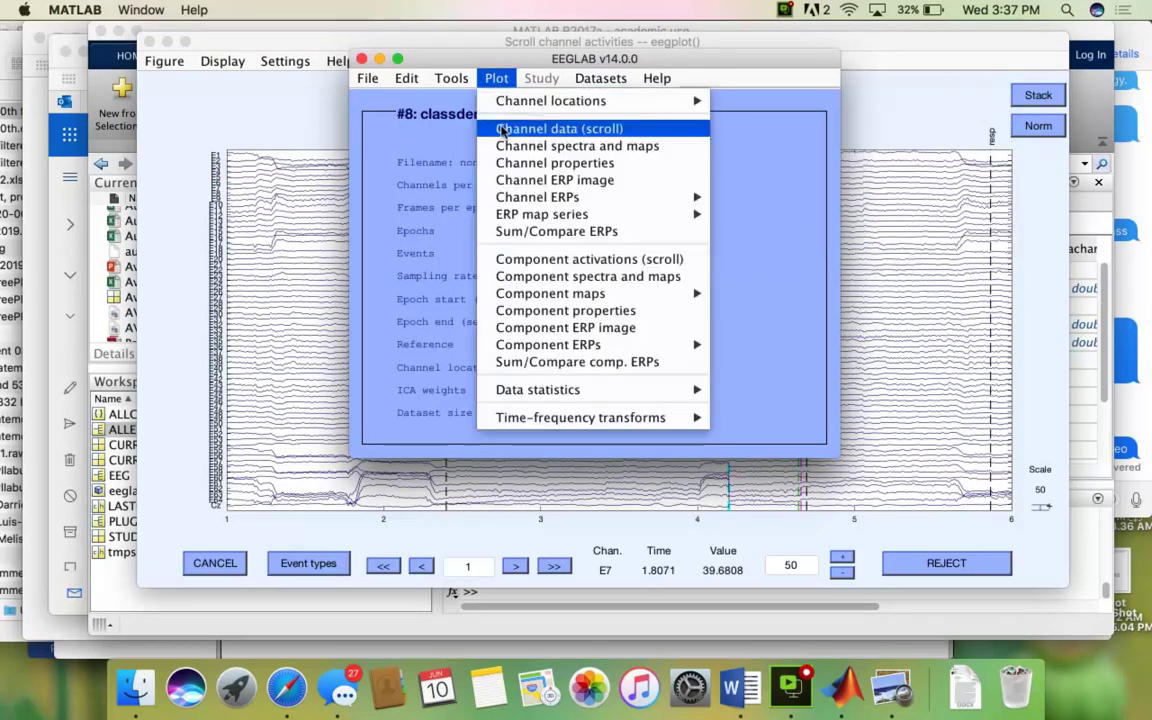
left_click(503, 130)
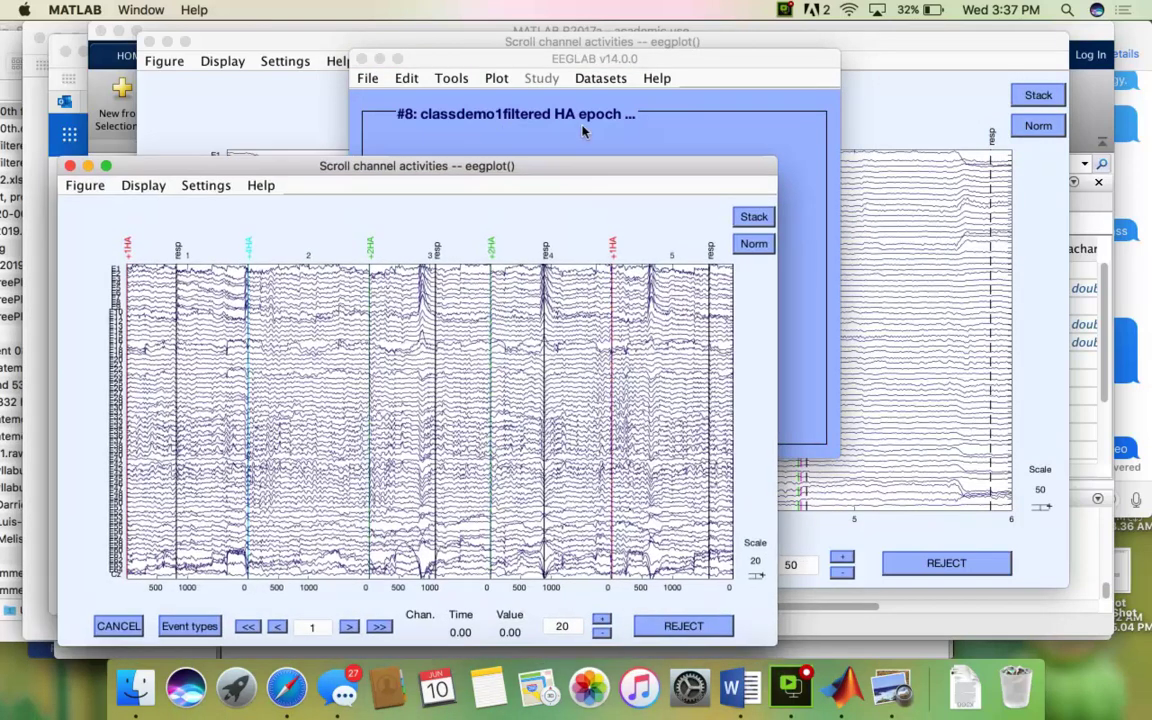
left_click_drag(591, 170, 651, 32)
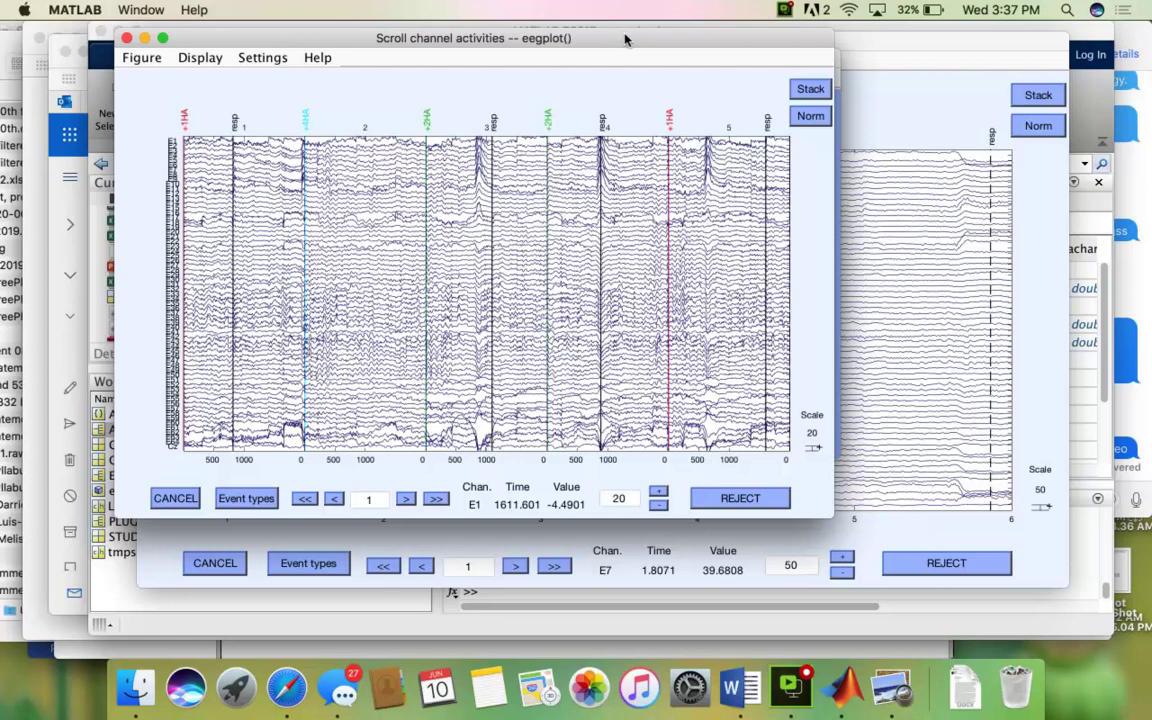
left_click_drag(575, 37, 805, 30)
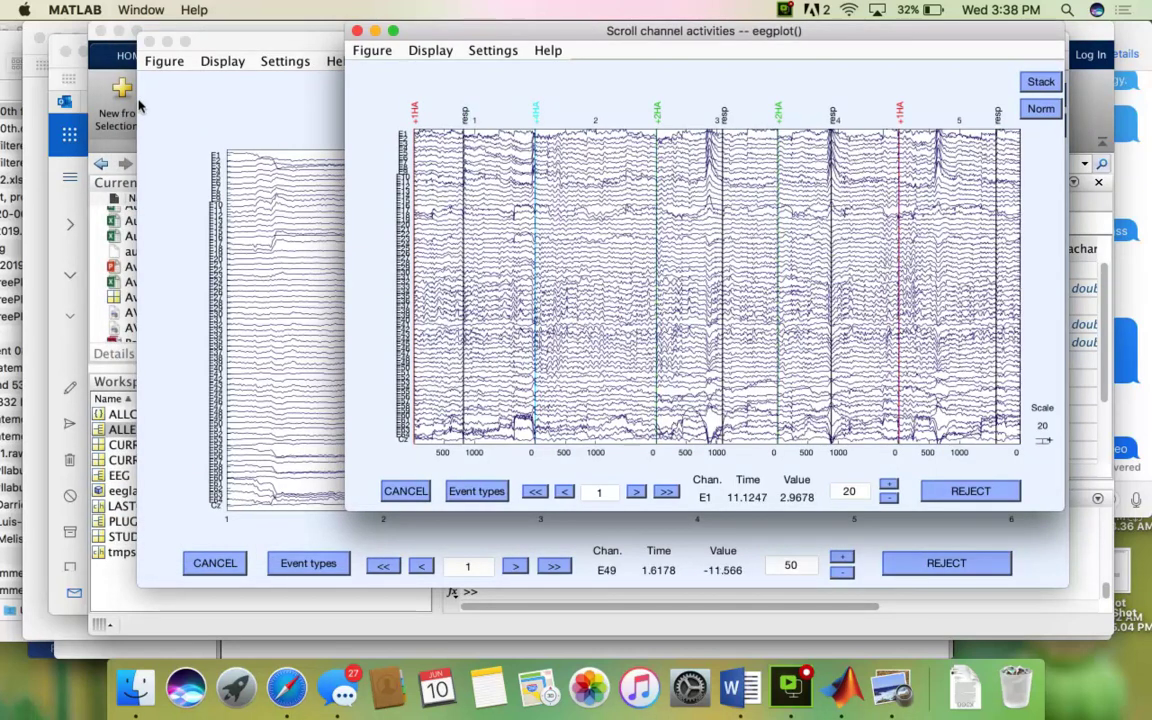
- Place the EEGLAB window beside the new channel plot and page through that plot to epoch 11
left_click(125, 9)
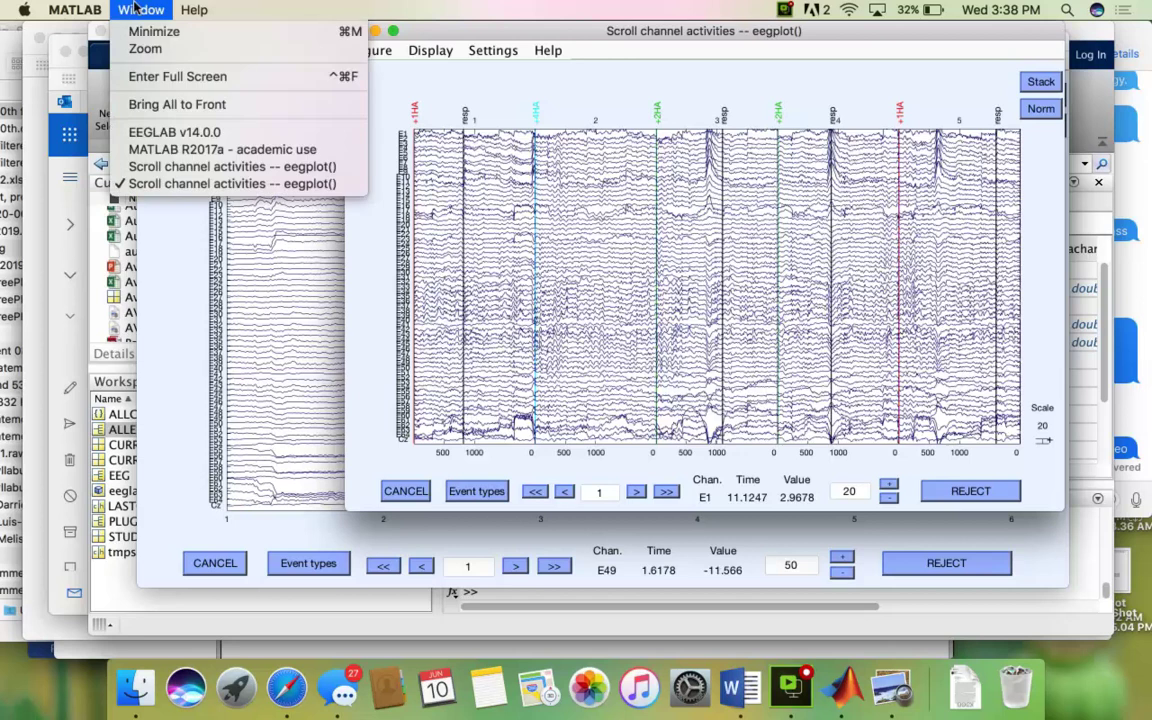
left_click(132, 134)
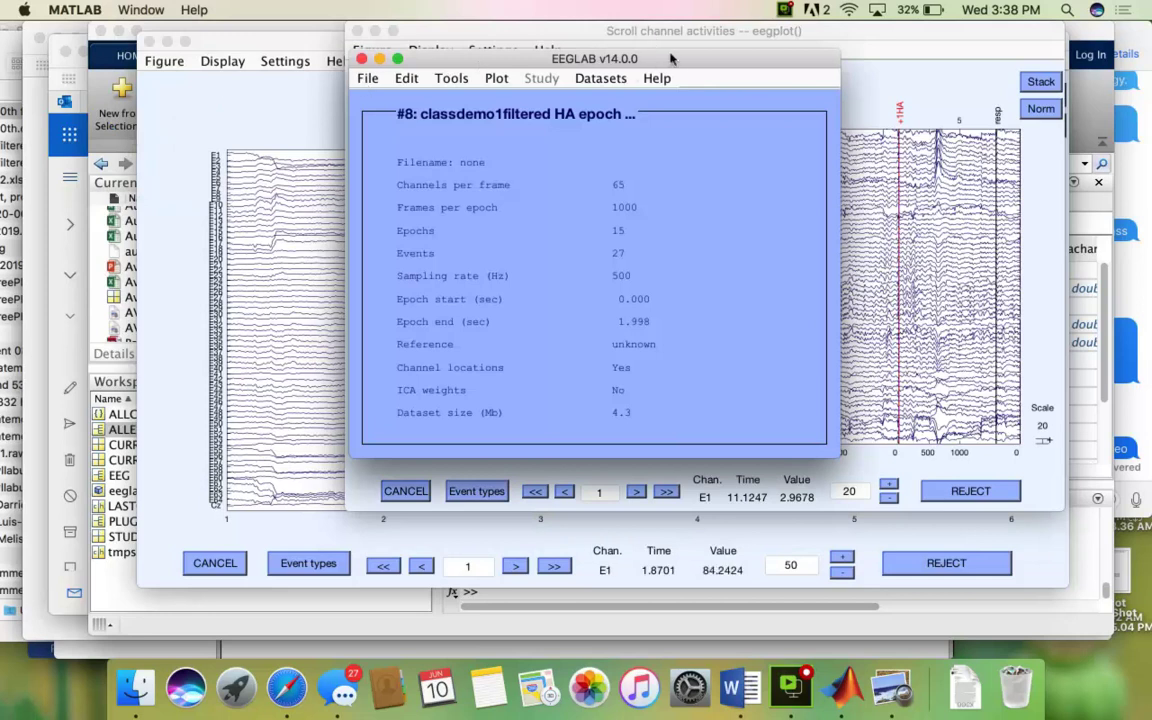
left_click_drag(675, 62, 364, 64)
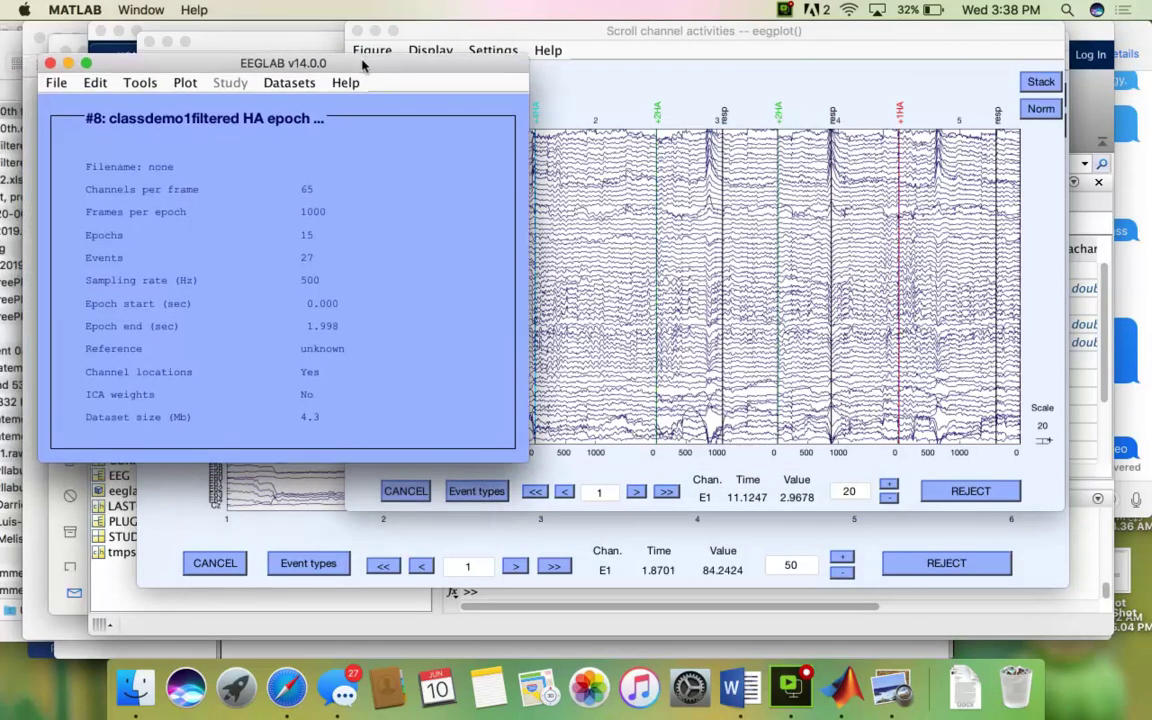
left_click(668, 490)
left_click(668, 490)
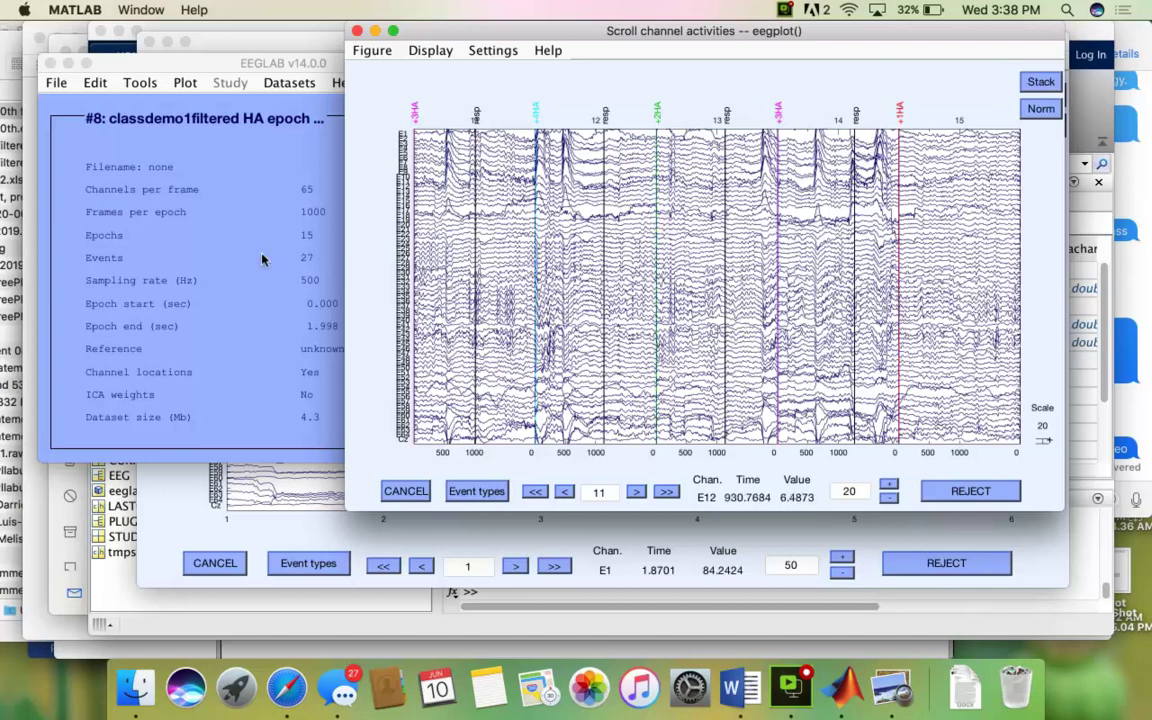
- Run ICA on dataset 8 with the runica algorithm and the options 'extended', 1
left_click(236, 232)
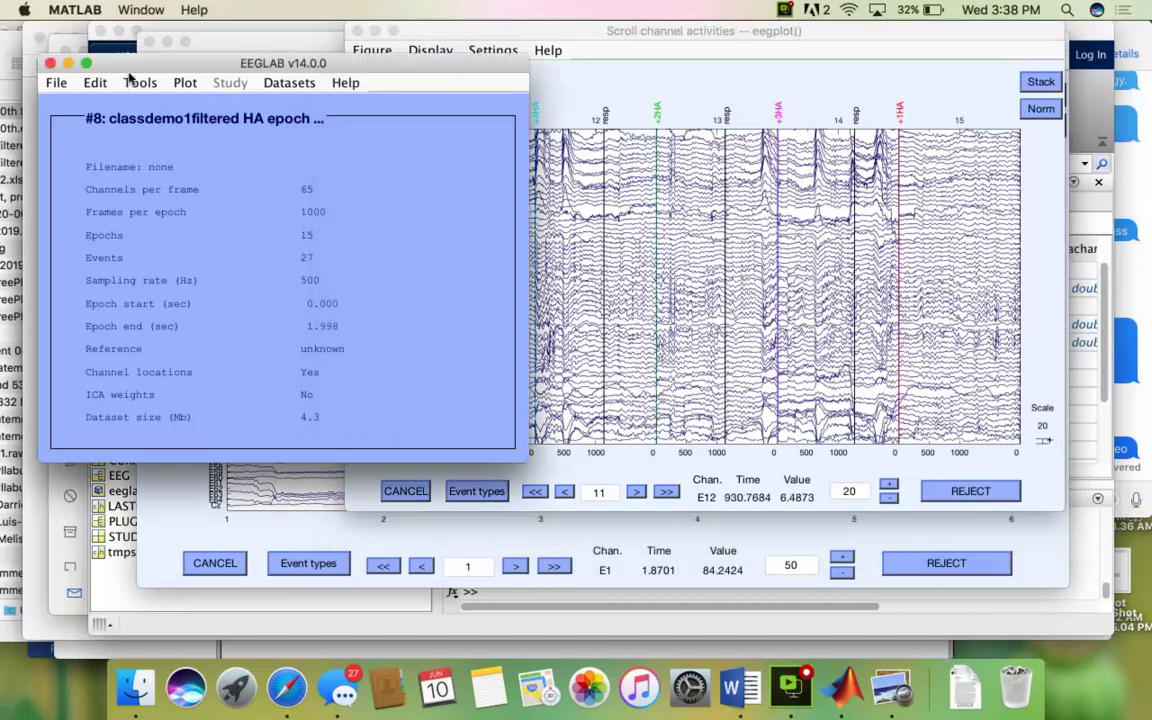
left_click(126, 82)
left_click(173, 243)
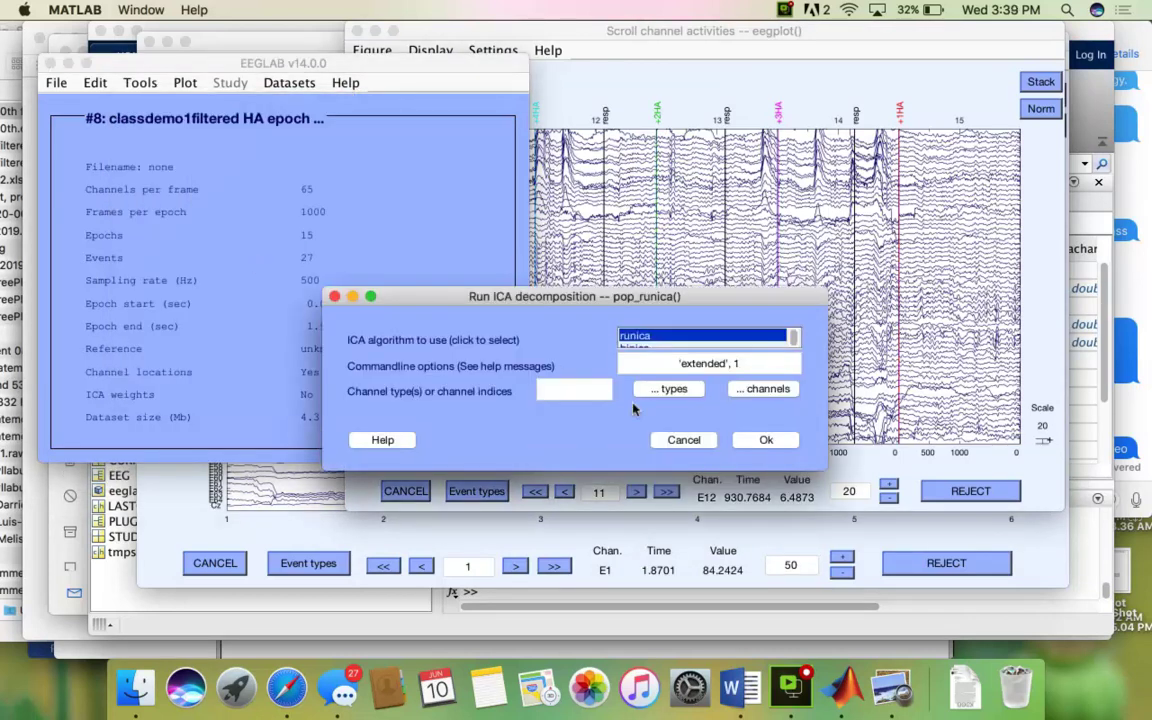
left_click(765, 441)
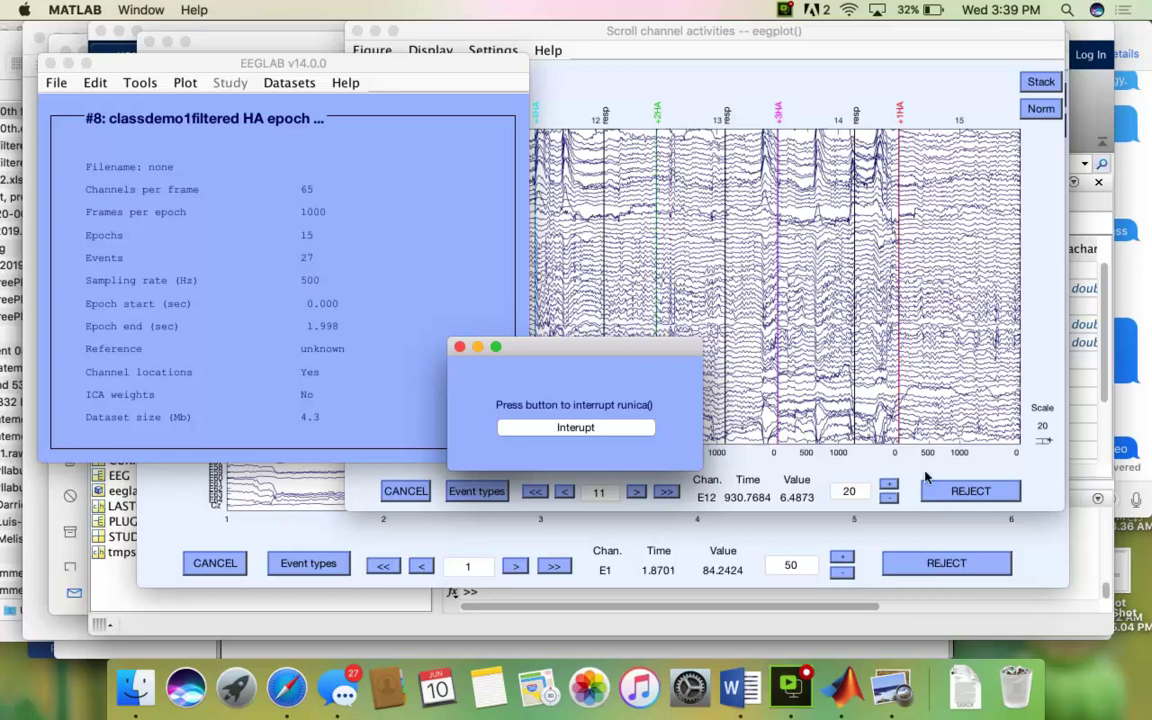
- Follow the ICA progress in the MATLAB Command Window, with the EEGLAB window placed above it
left_click(1080, 560)
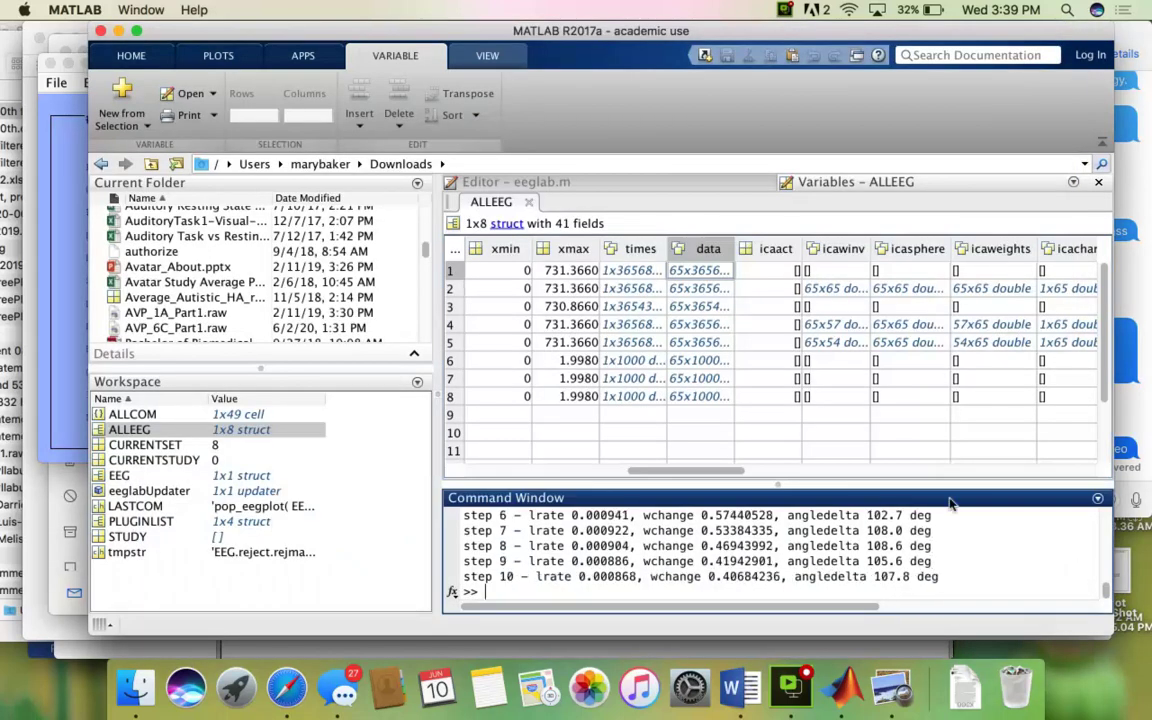
left_click(54, 184)
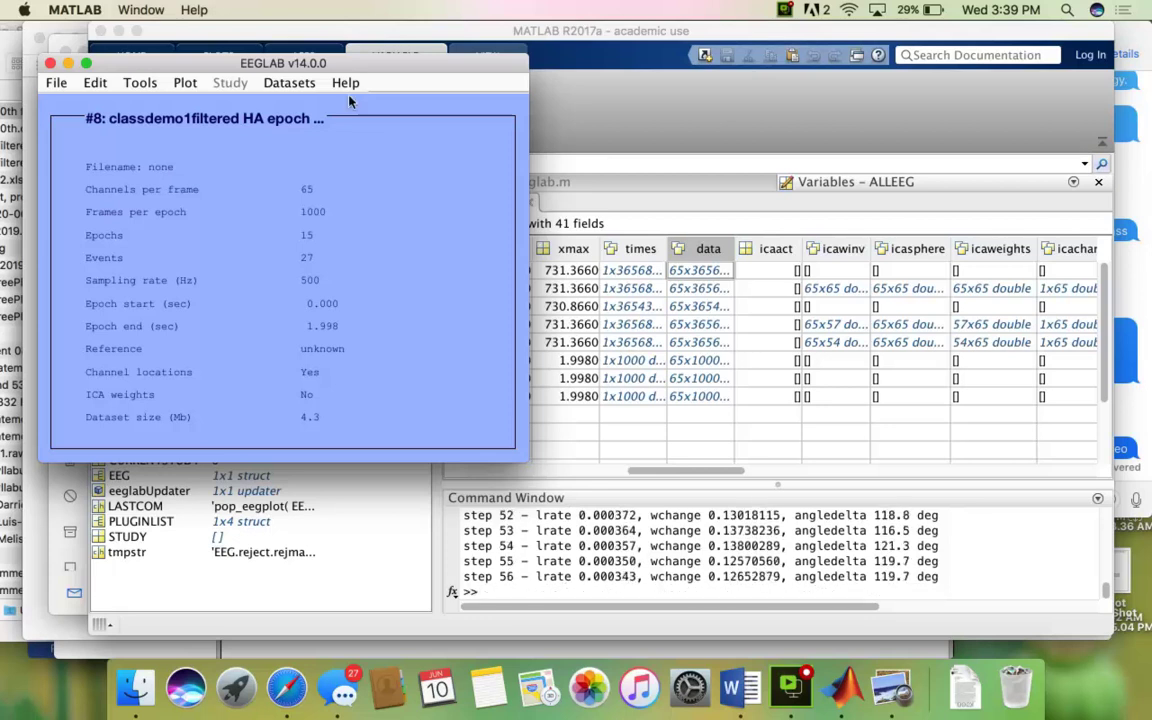
left_click_drag(352, 62, 635, 22)
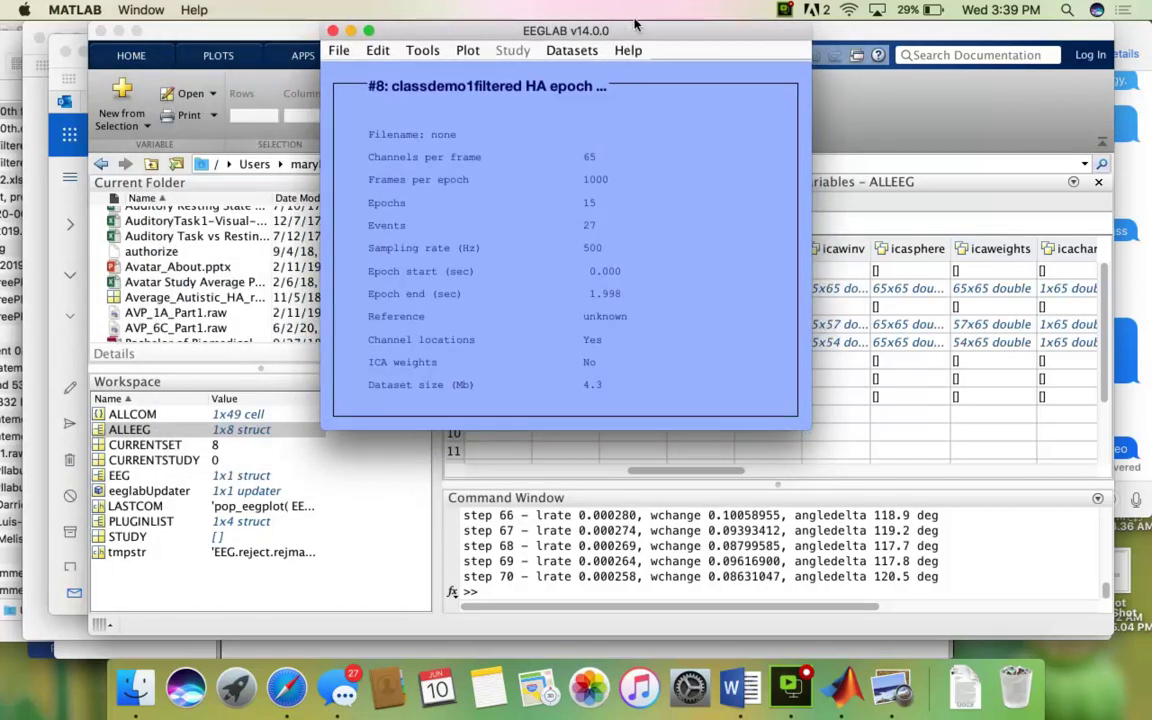
left_click(422, 50)
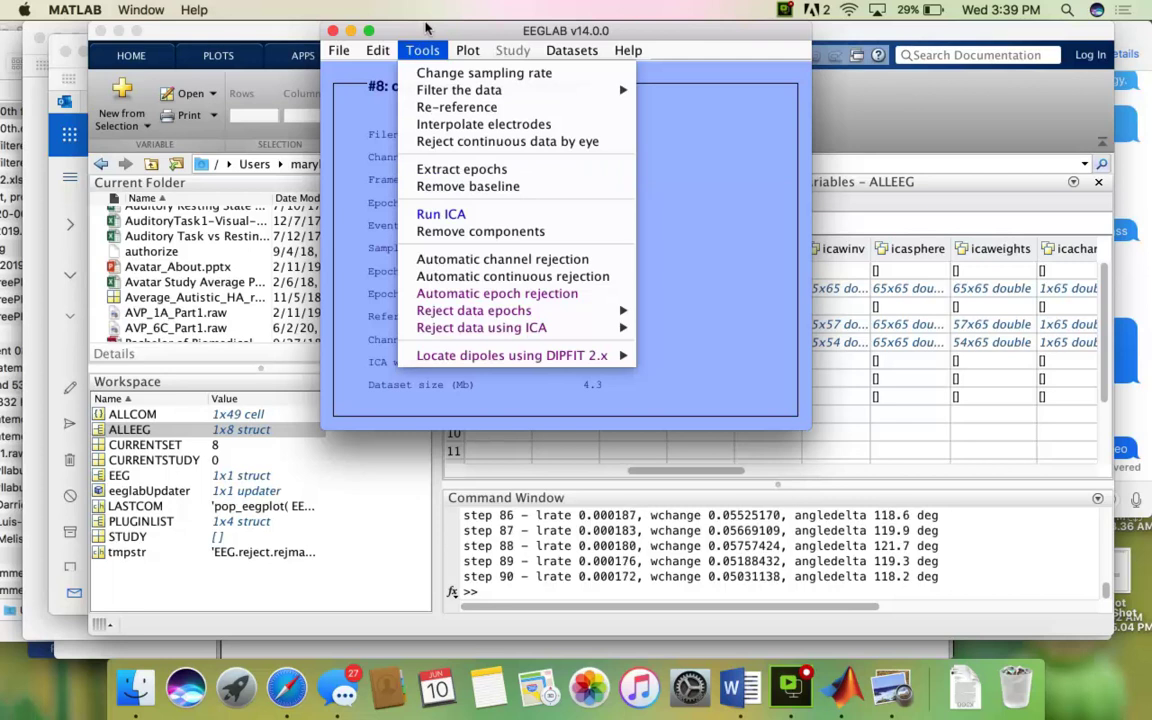
mouse_move(645, 50)
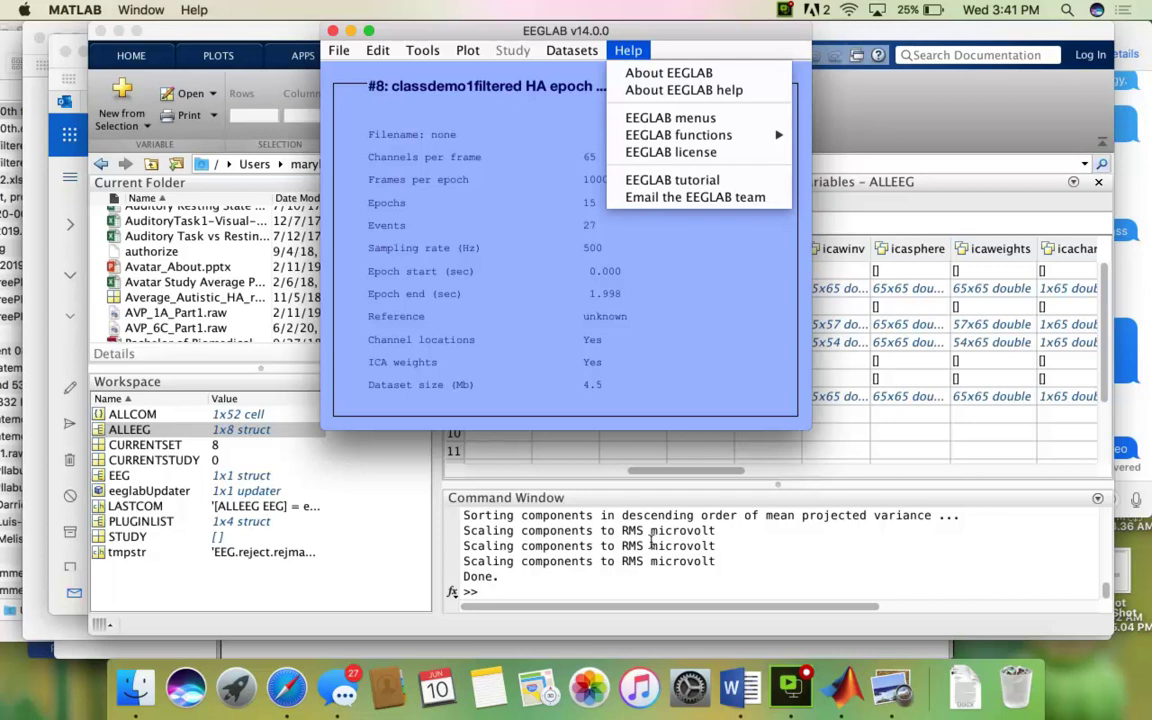
- Plot the scrolling component activations of dataset 8 and move the plot window up over the EEGLAB window
left_click(477, 49)
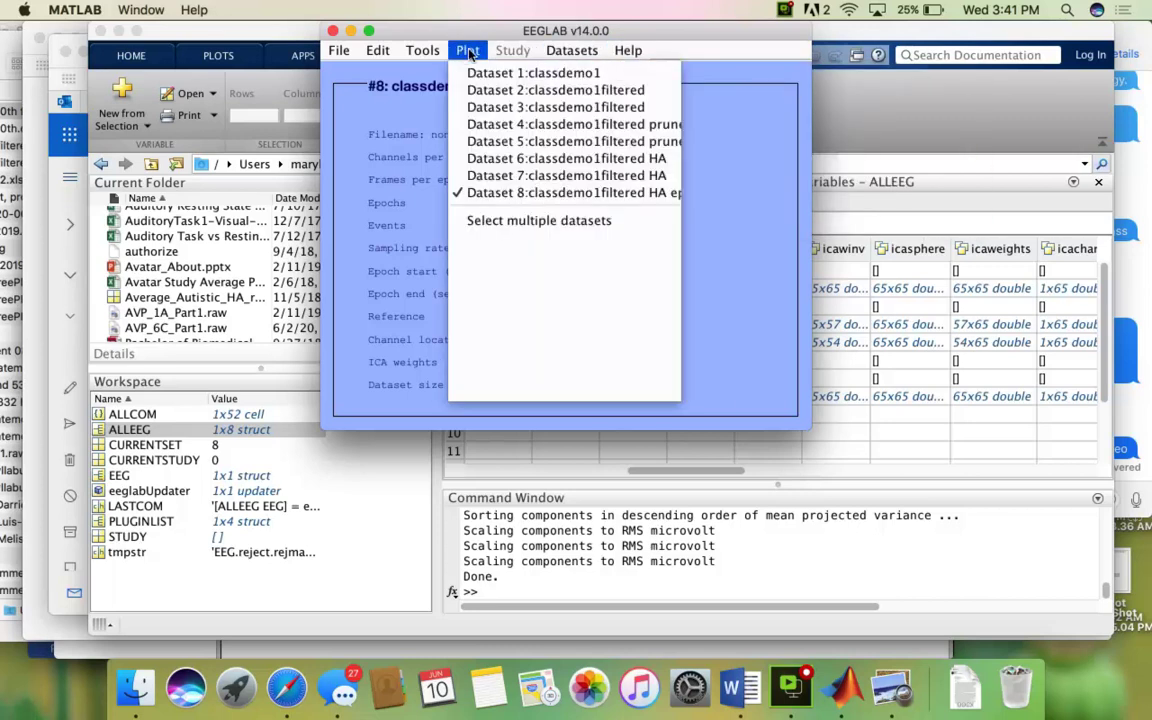
left_click(463, 52)
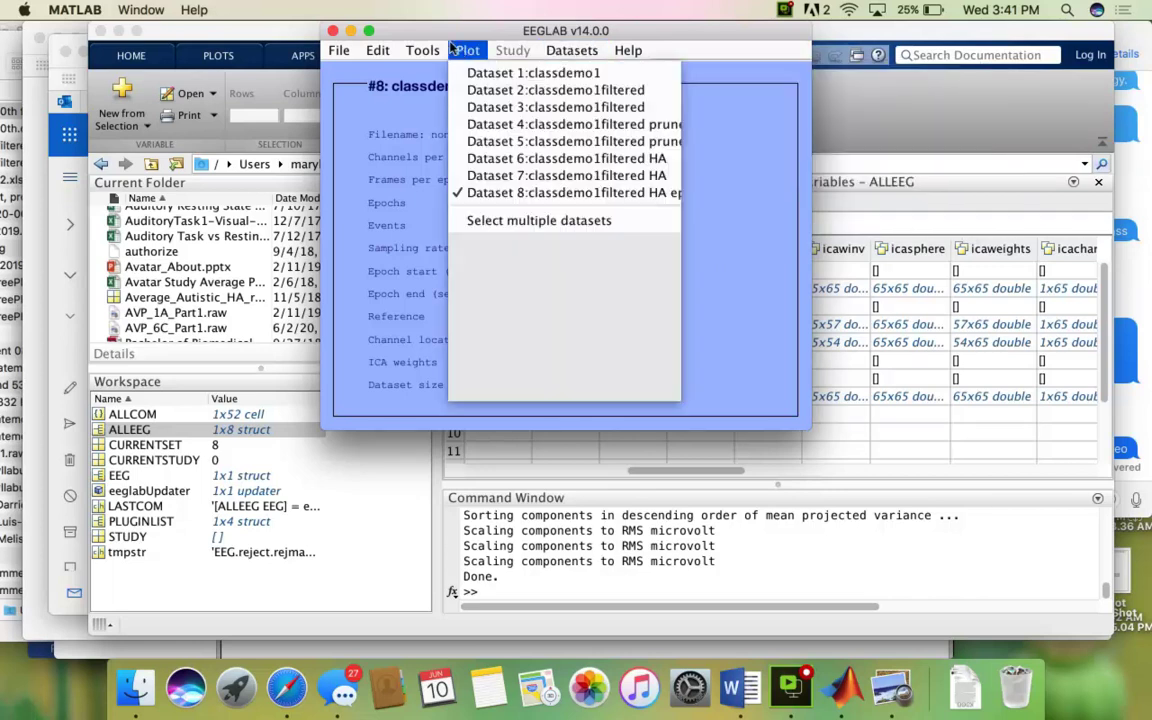
left_click(405, 50)
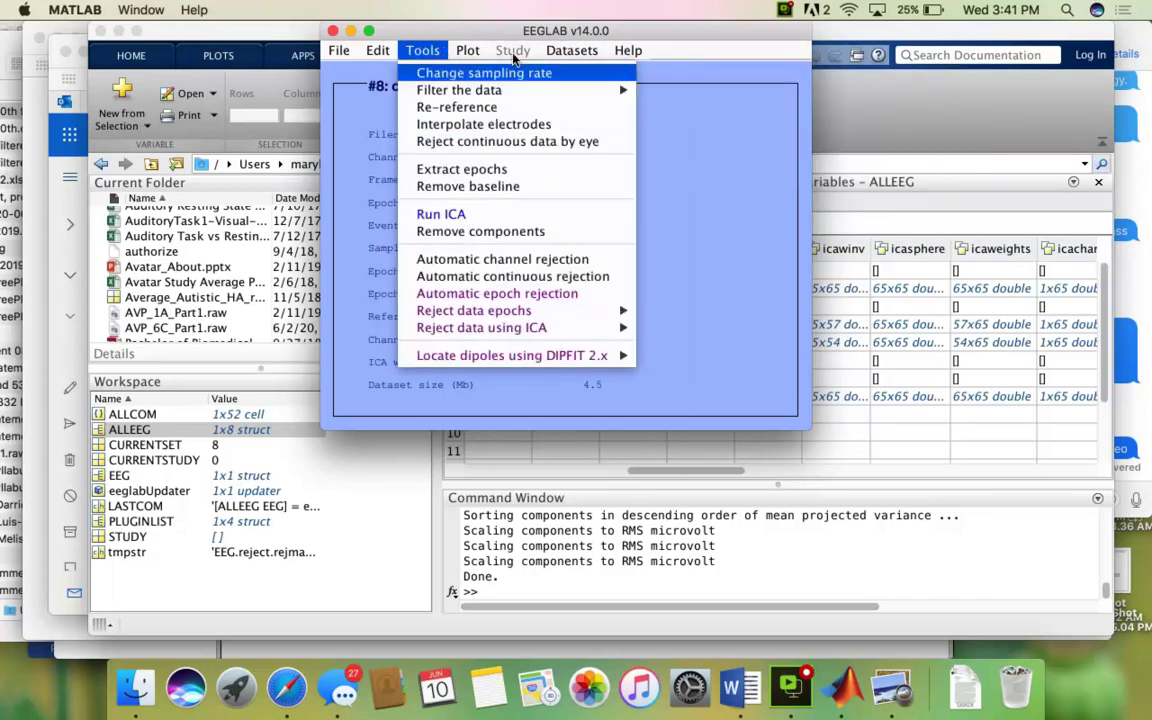
mouse_move(468, 50)
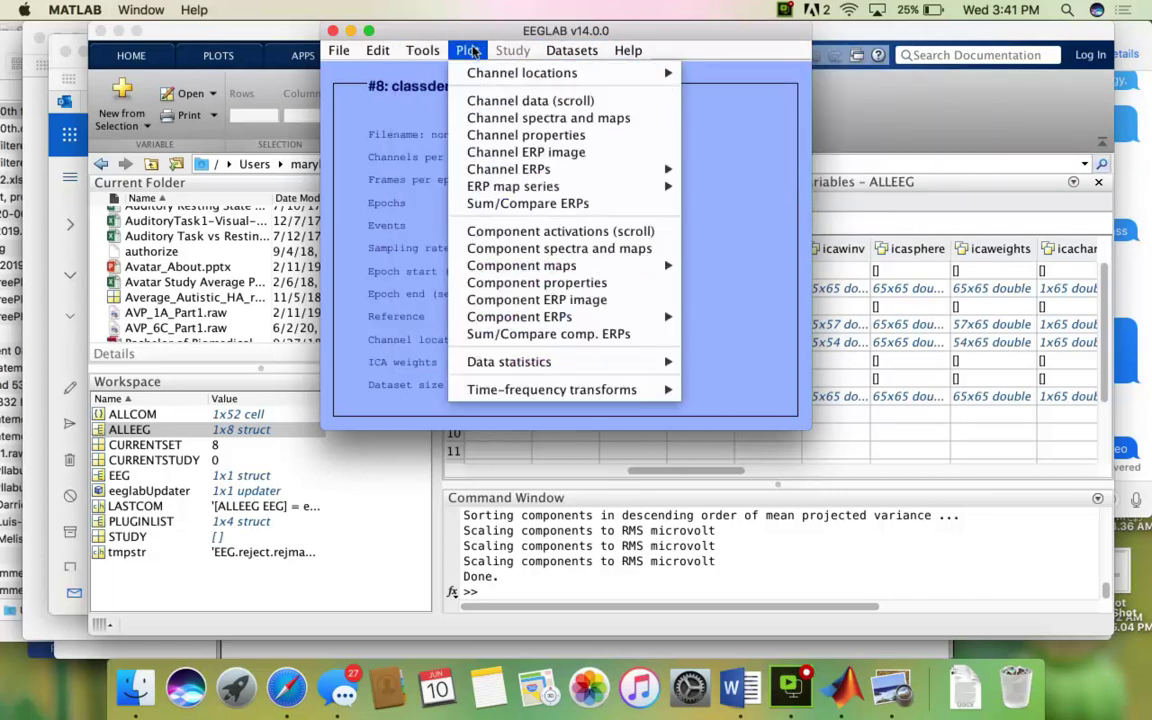
left_click(500, 232)
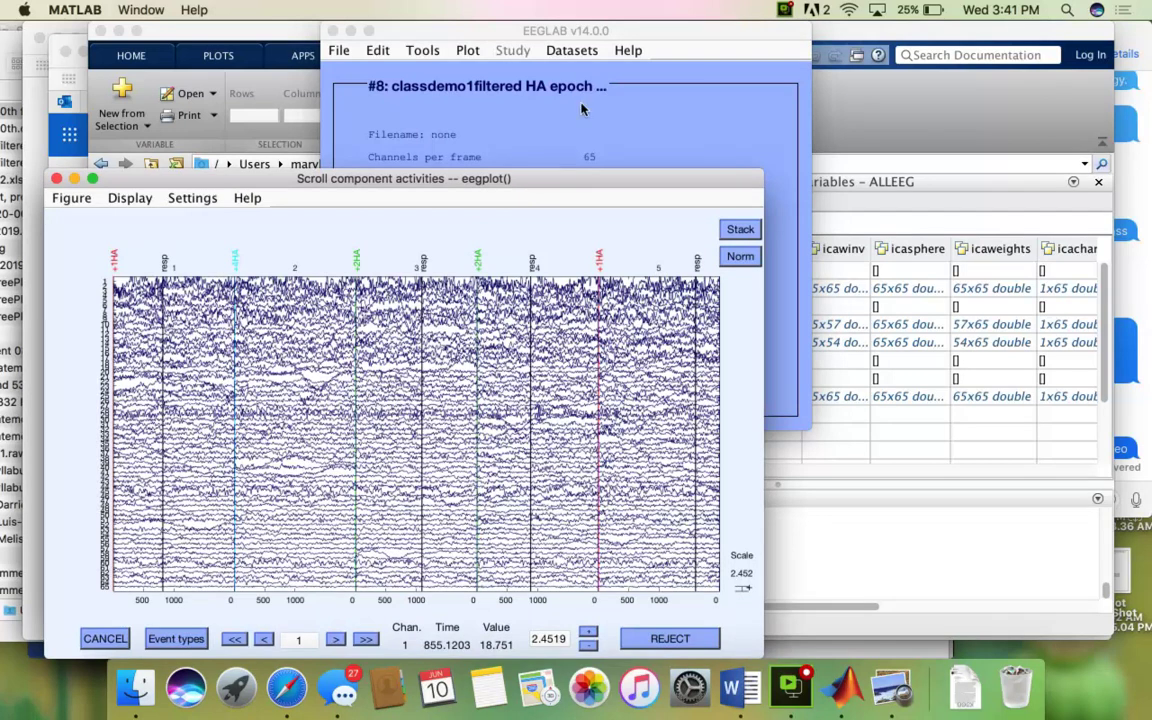
left_click_drag(545, 175, 619, 32)
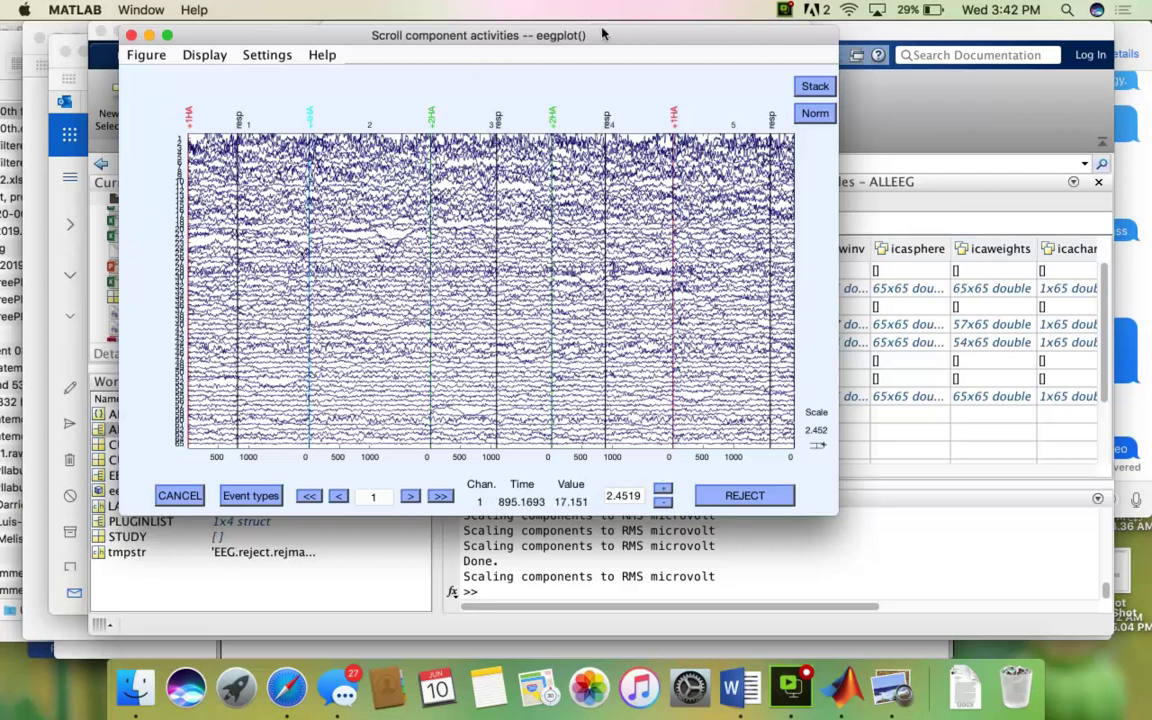
- Uncover the EEGLAB window and plot the 2-D scalp maps of components 1:65 with electrodes off
left_click_drag(602, 35, 618, 163)
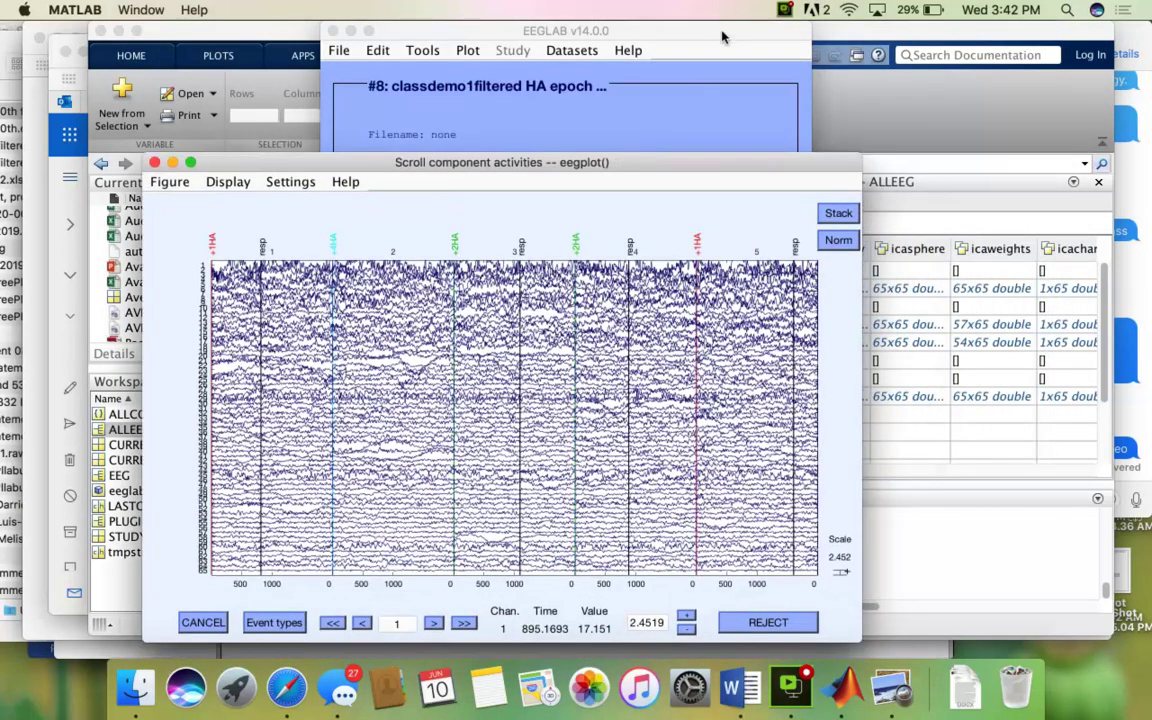
left_click(654, 30)
left_click(468, 50)
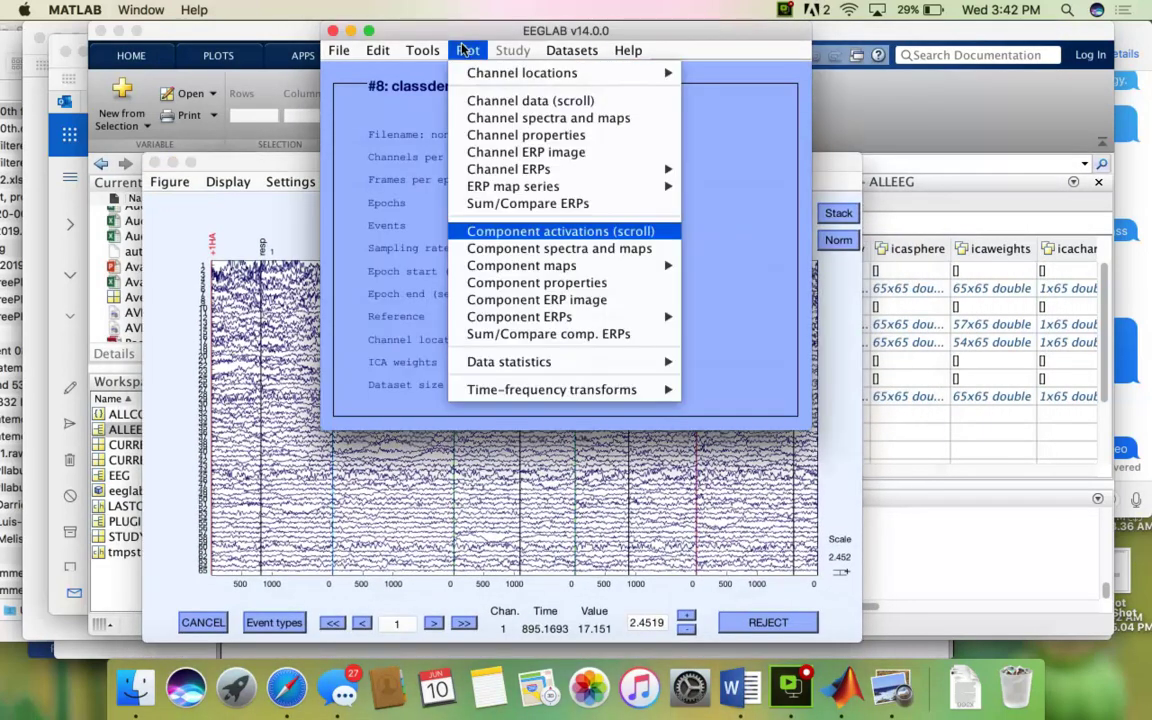
left_click(697, 268)
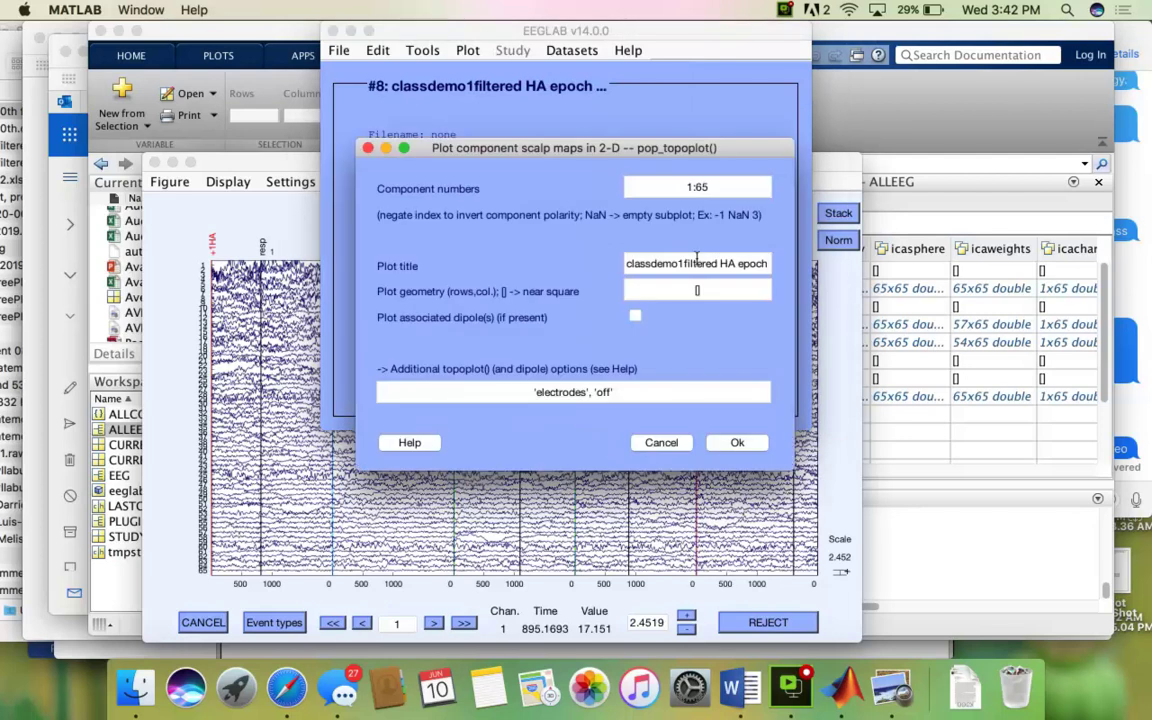
left_click(736, 442)
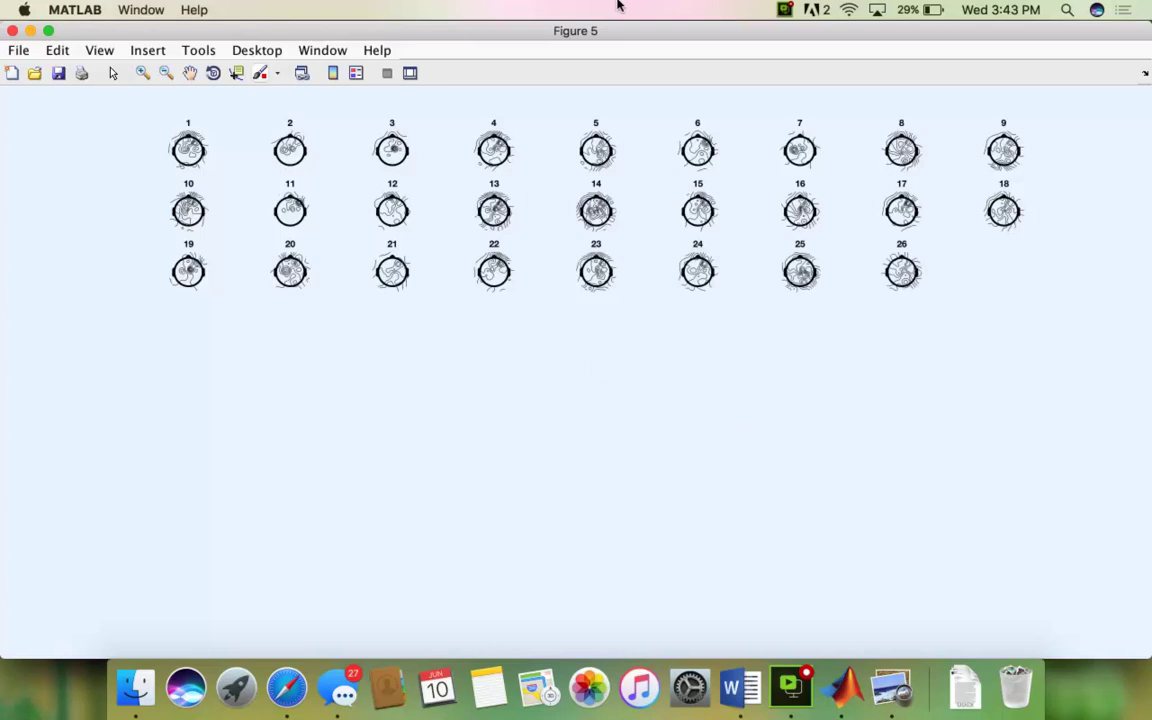
- Arrange the component activity plot and the scalp map figure side by side, narrowing the scalp map figure
left_click_drag(627, 31, 858, 31)
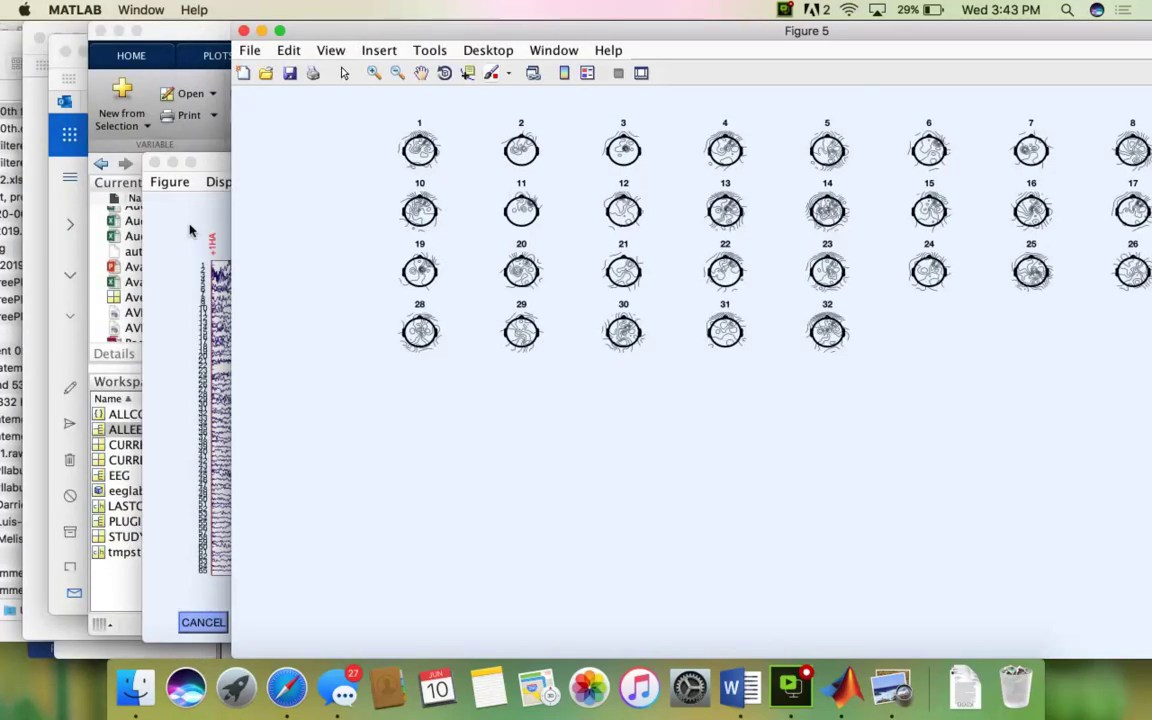
left_click(171, 205)
left_click_drag(250, 160, 235, 30)
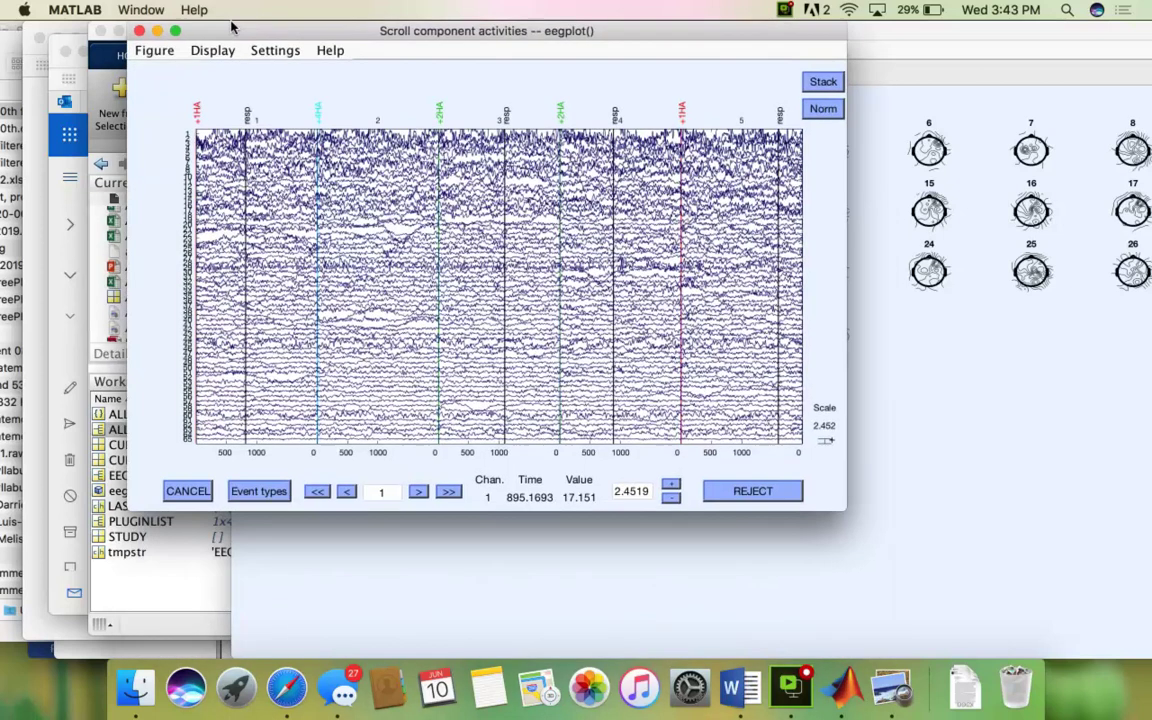
left_click(543, 374)
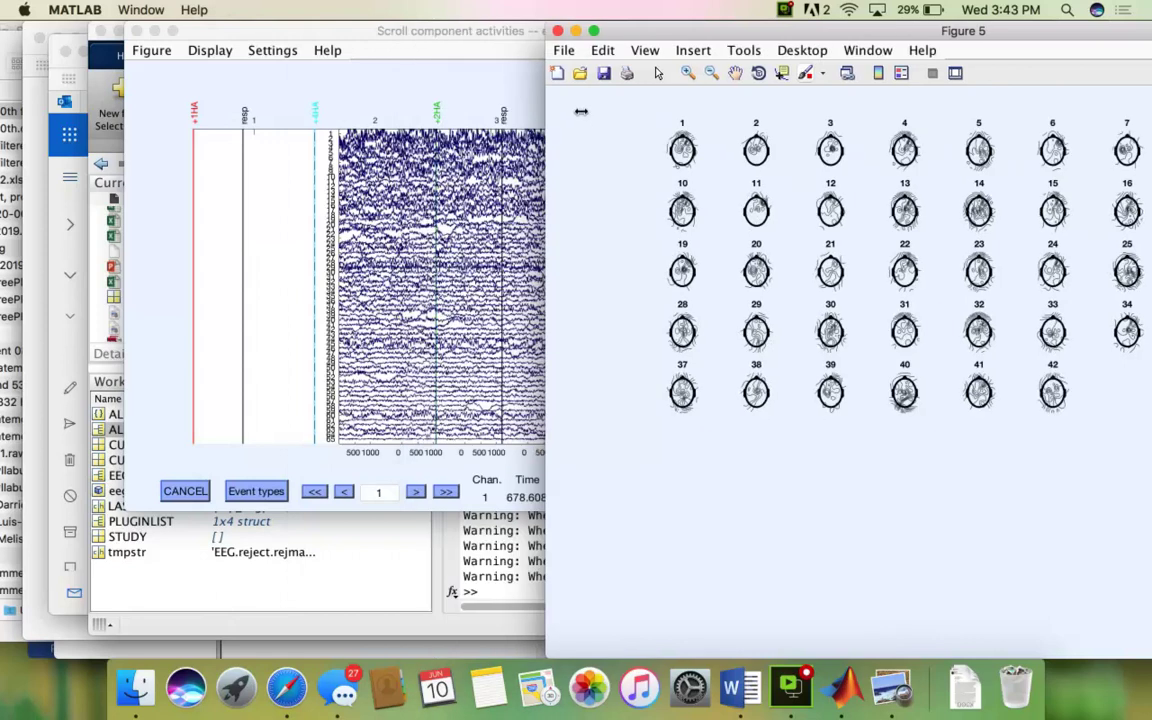
left_click(320, 33)
left_click_drag(320, 33, 215, 33)
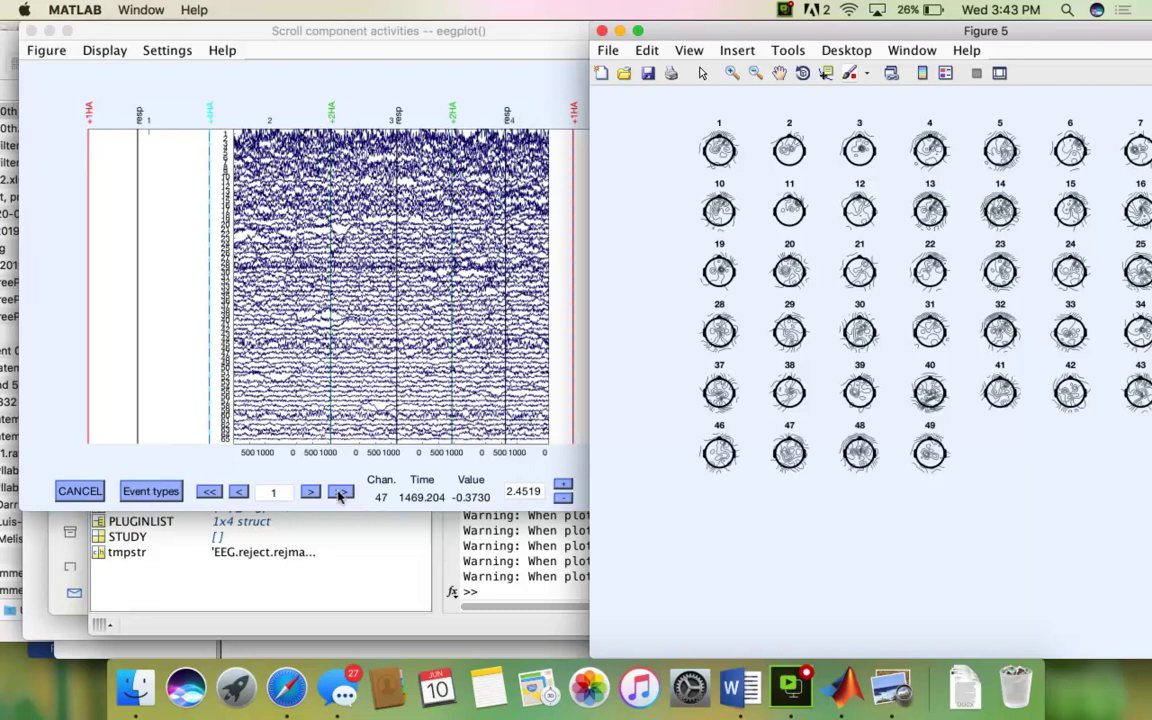
- Examine the component activities from epoch 6 onward against the full set of component scalp maps
left_click(340, 493)
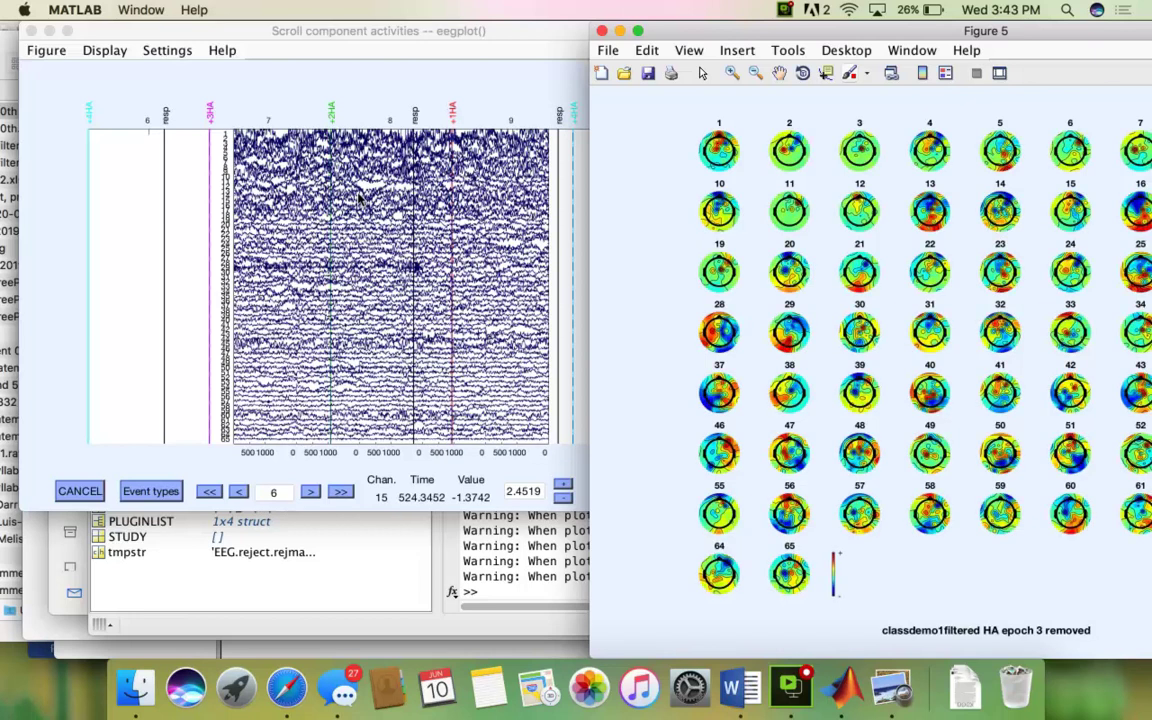
left_click_drag(683, 22, 192, 22)
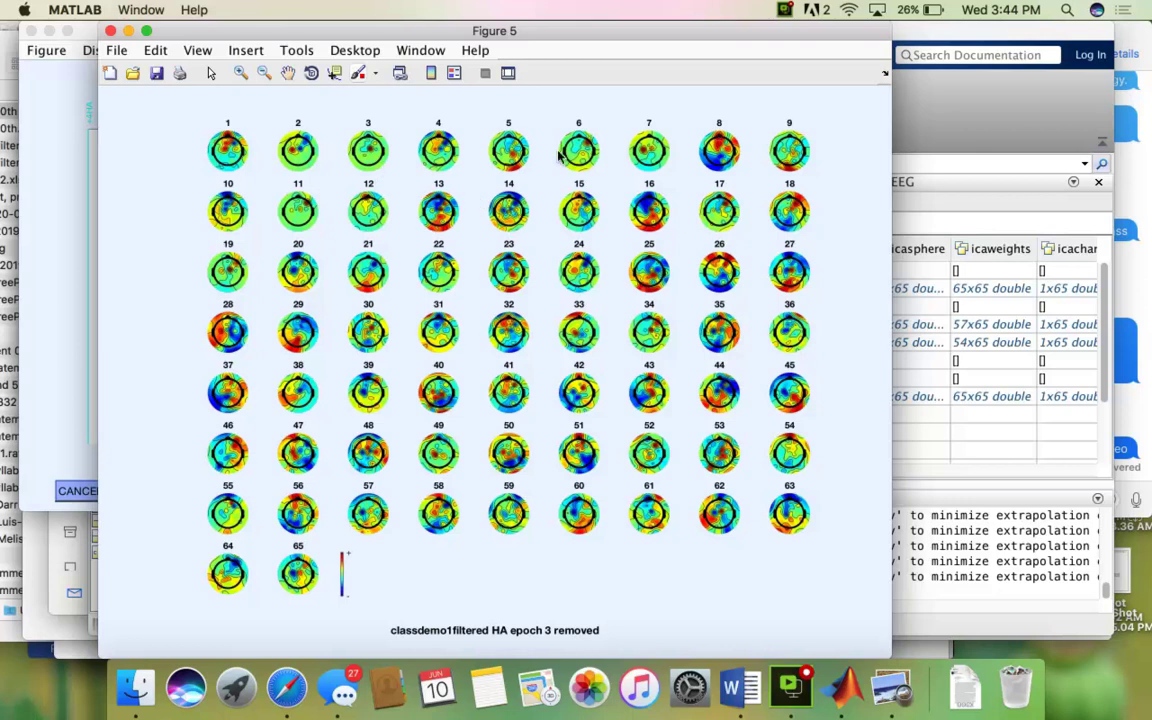
left_click_drag(654, 31, 851, 20)
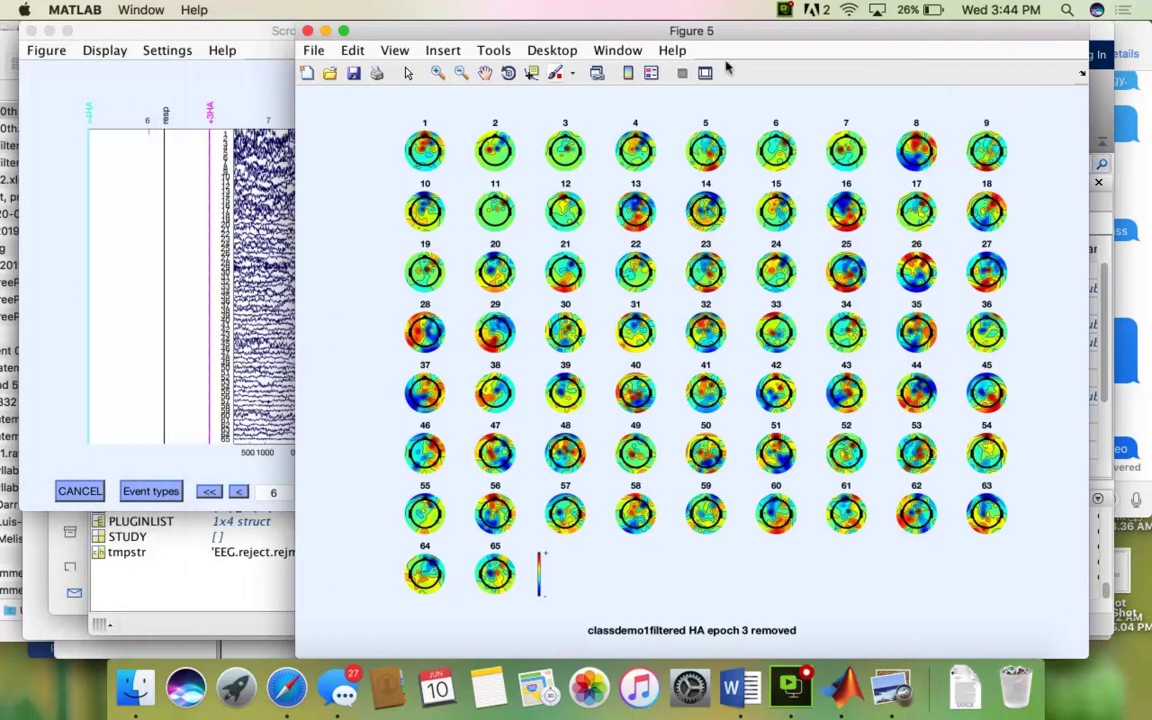
left_click(155, 56)
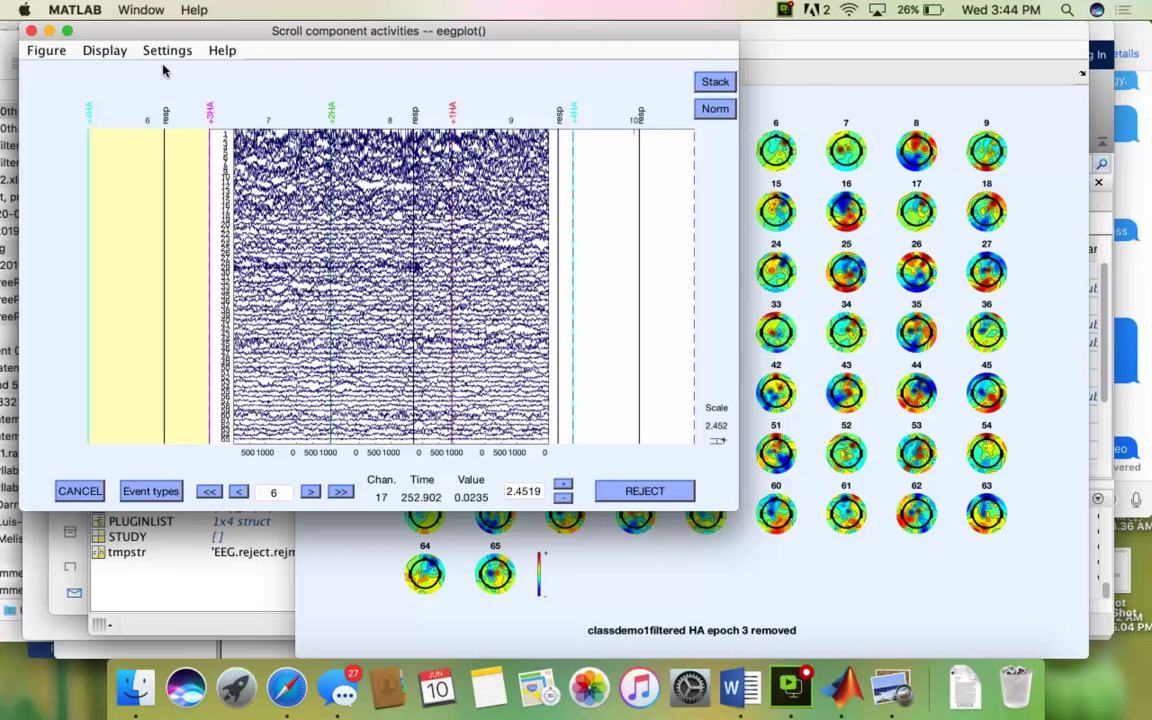
- Close the component activity plot, shift the scalp map figure aside, and replot the scrolling component activations of dataset 8
left_click(30, 31)
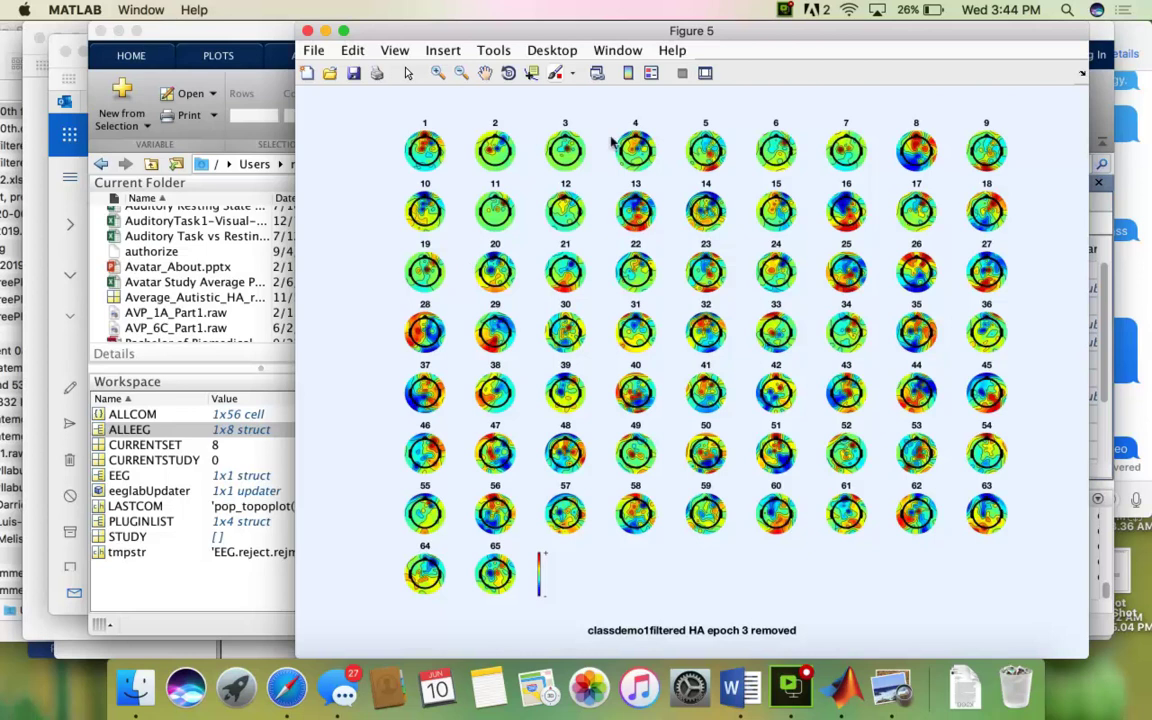
left_click_drag(793, 30, 650, 8)
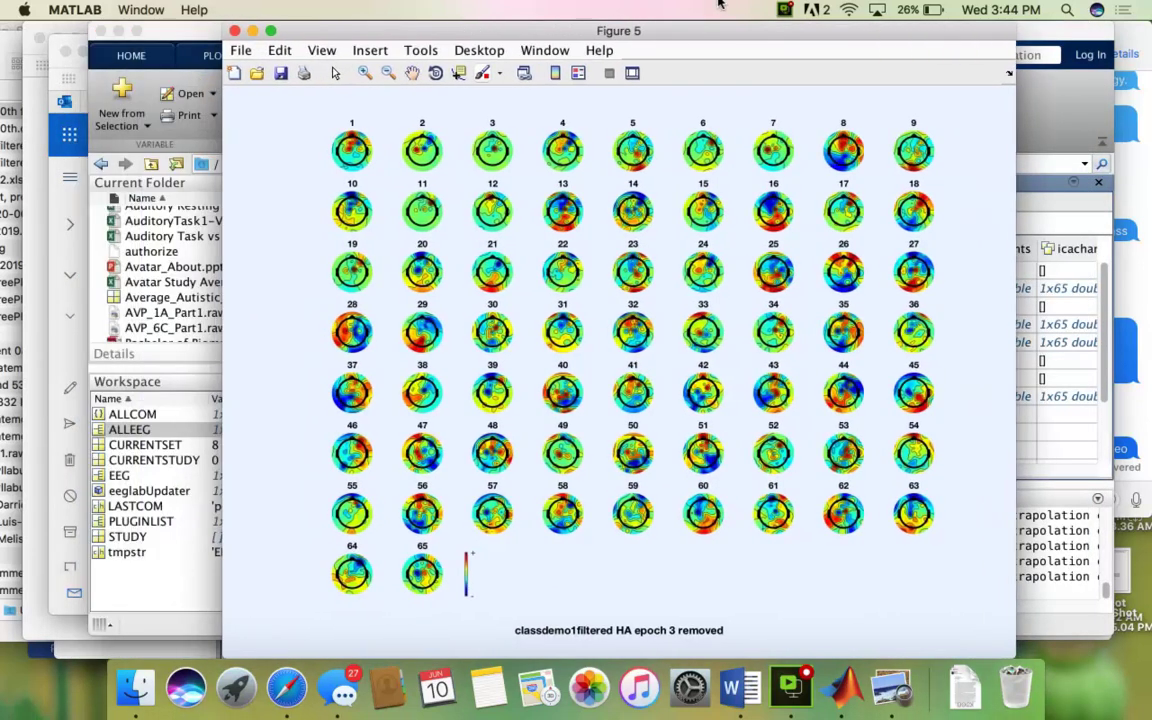
left_click(140, 9)
left_click(148, 120)
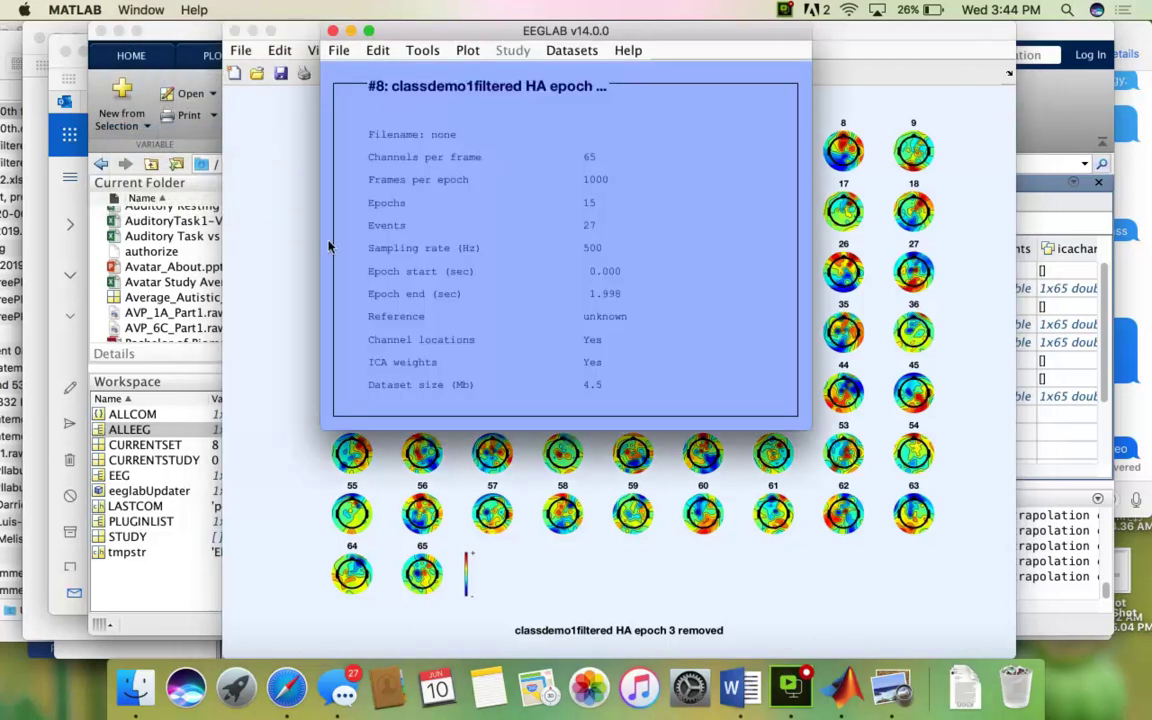
left_click(467, 51)
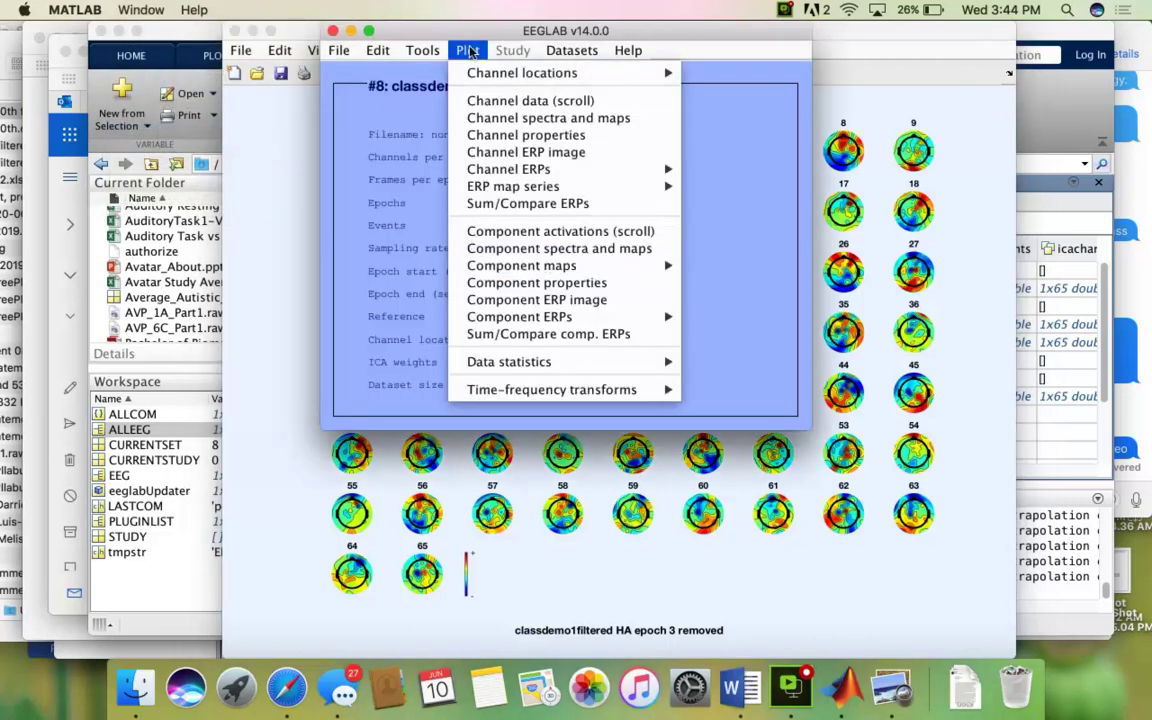
left_click(512, 230)
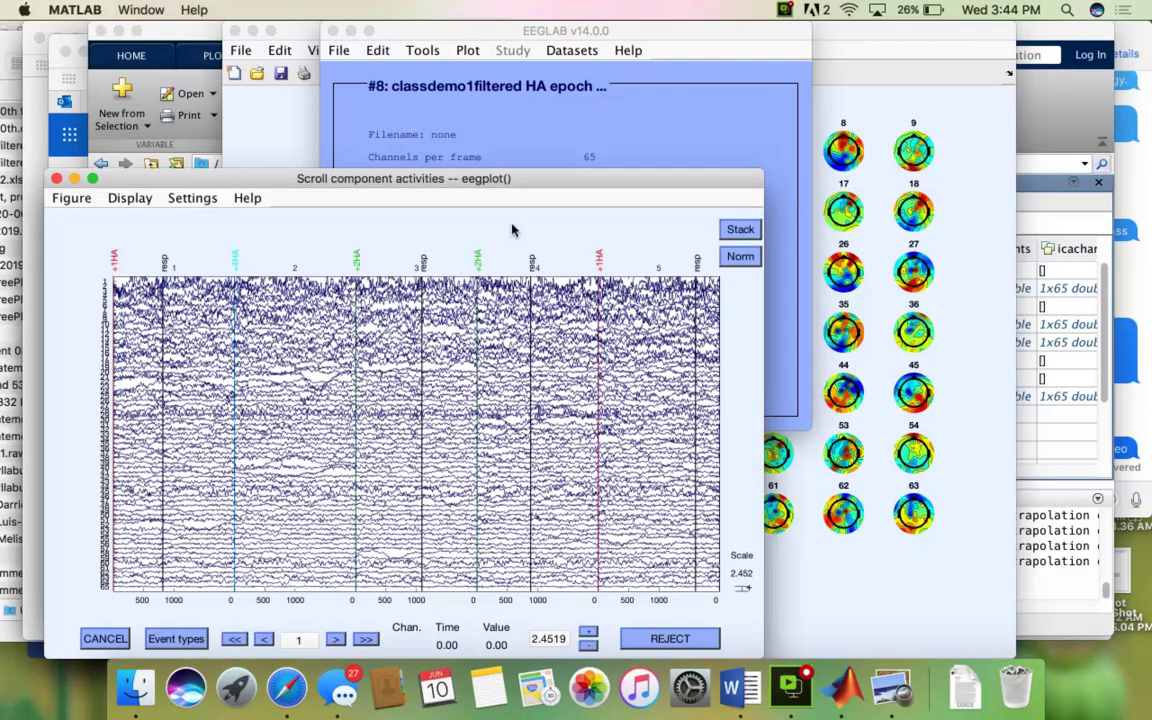
- Raise the amplitude scale of the component activity plot to 7.696
left_click(588, 632)
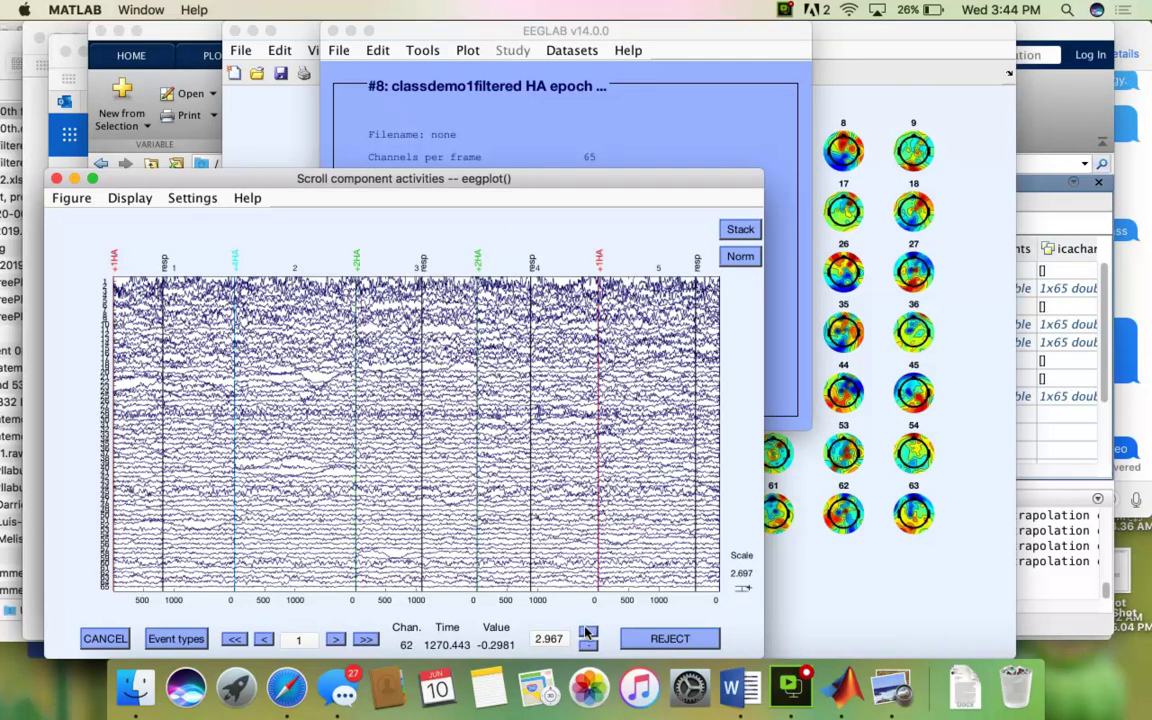
left_click(588, 632)
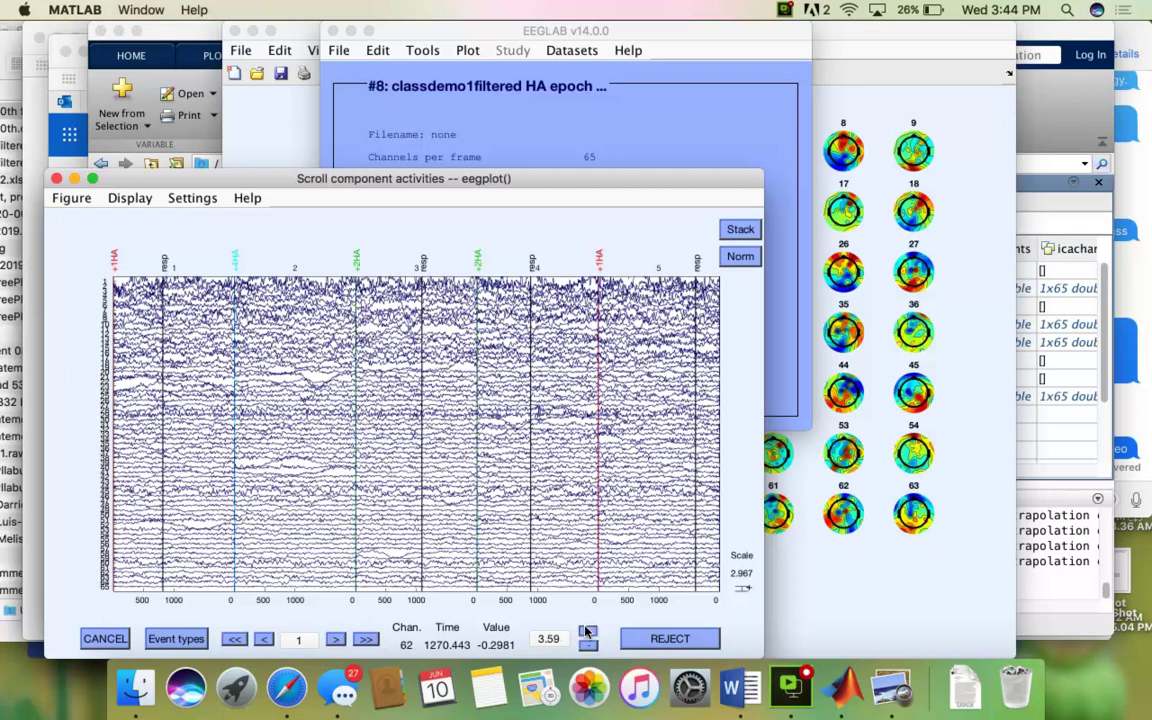
left_click(588, 632)
left_click(588, 632)
left_click(588, 632)
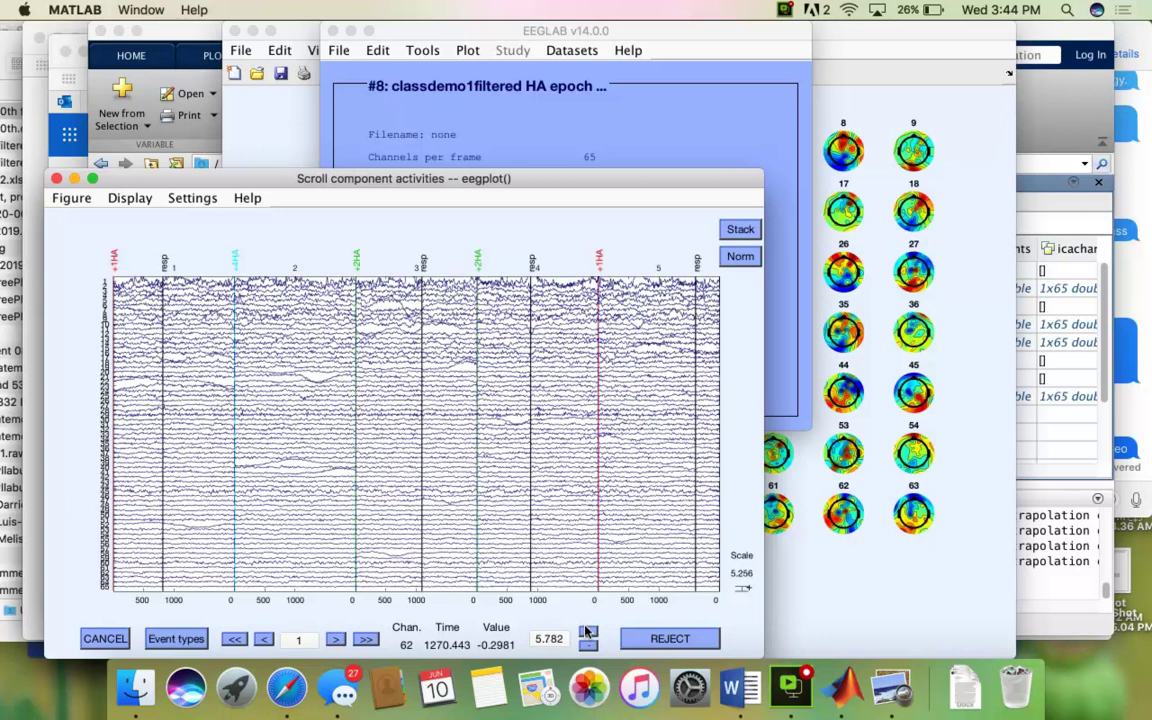
left_click(588, 632)
left_click(588, 632)
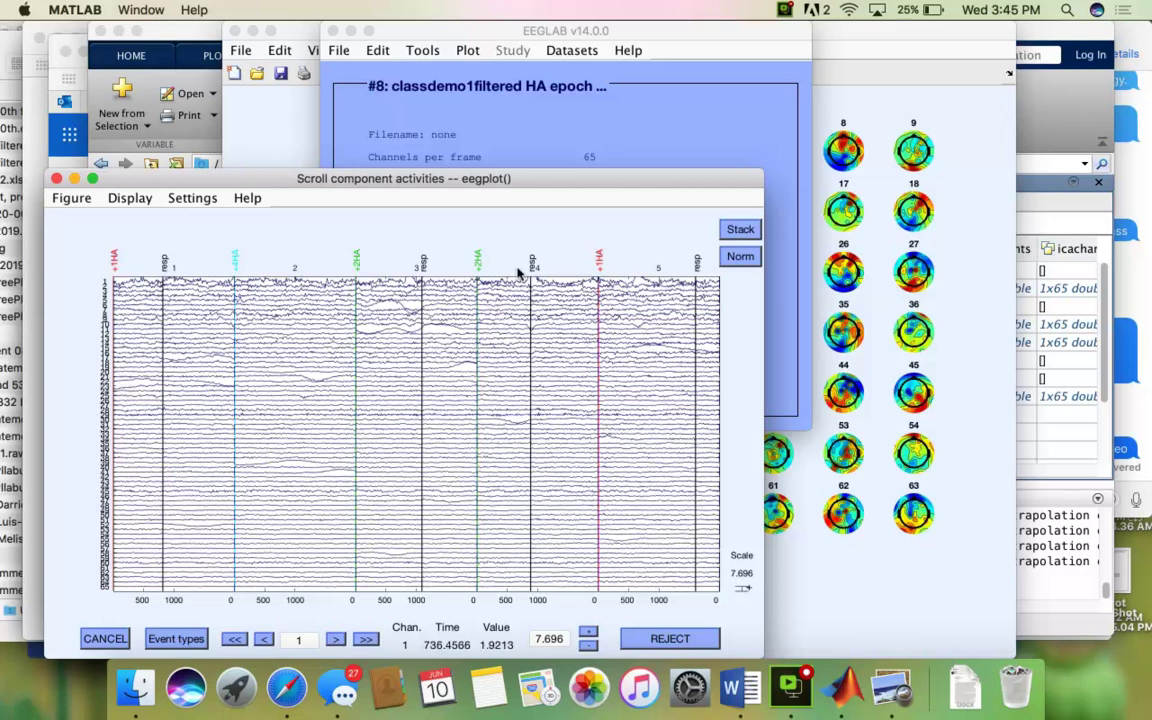
- Compare the component activities of the first five epochs with the scalp maps, repositioning the activity plot over the figure
left_click(870, 303)
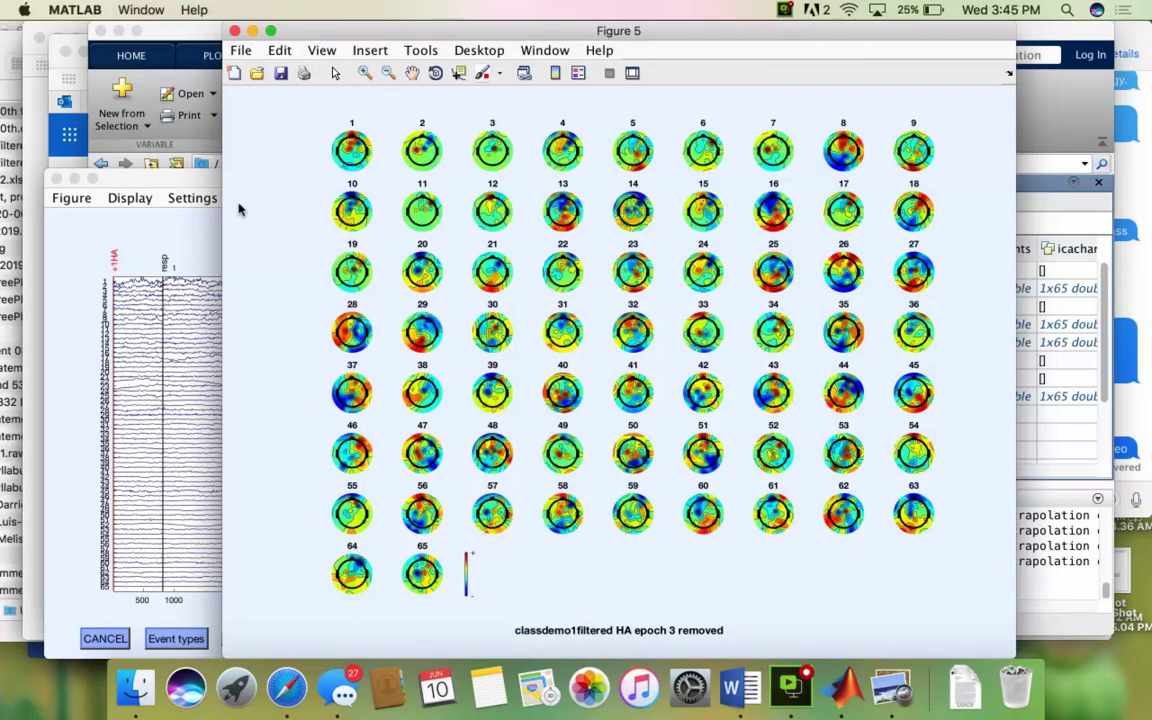
left_click(185, 215)
left_click(216, 268)
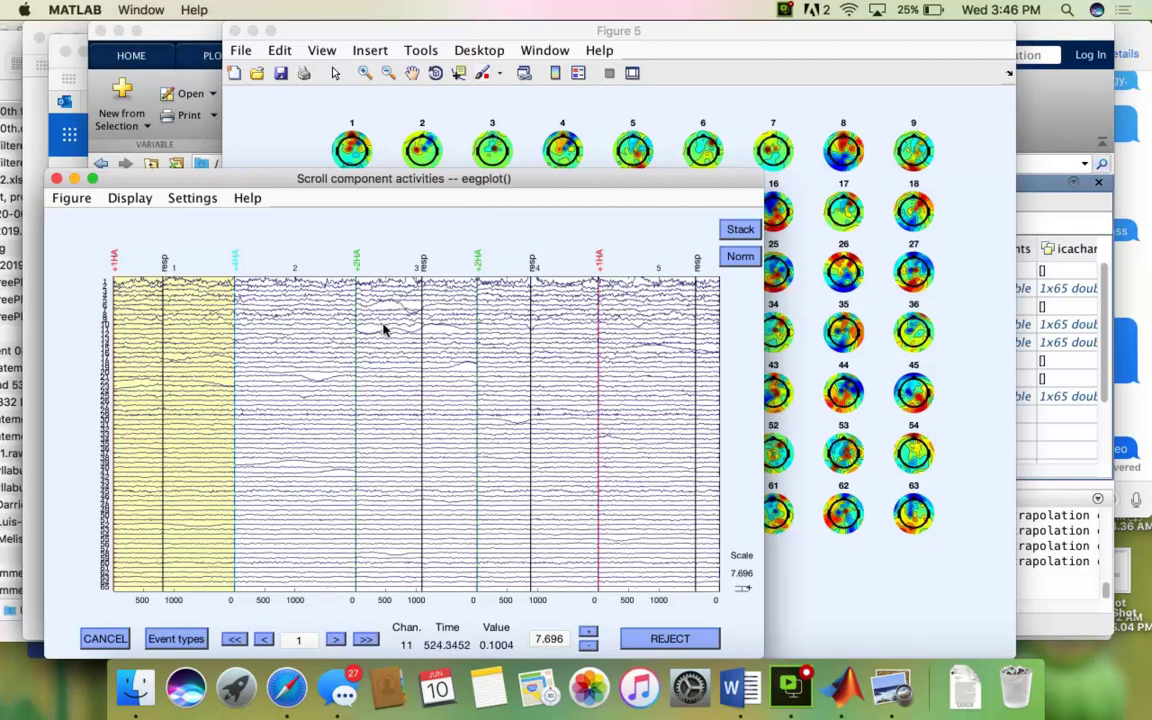
left_click_drag(542, 187, 788, 256)
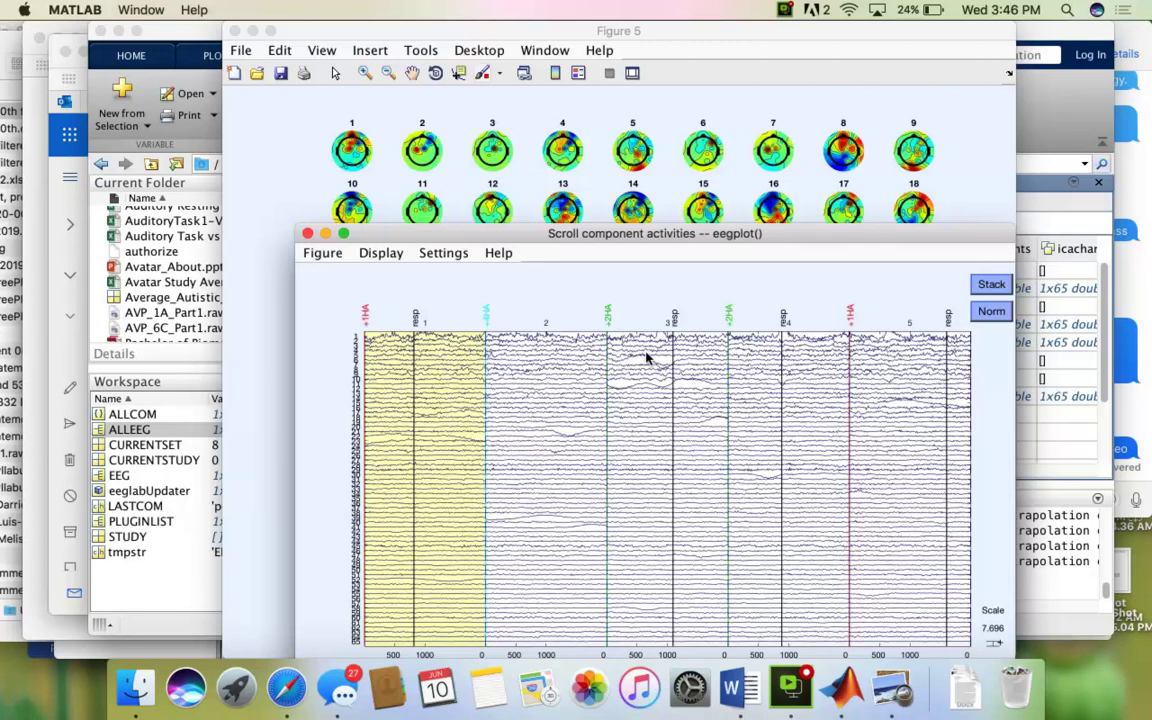
left_click_drag(652, 233, 465, 90)
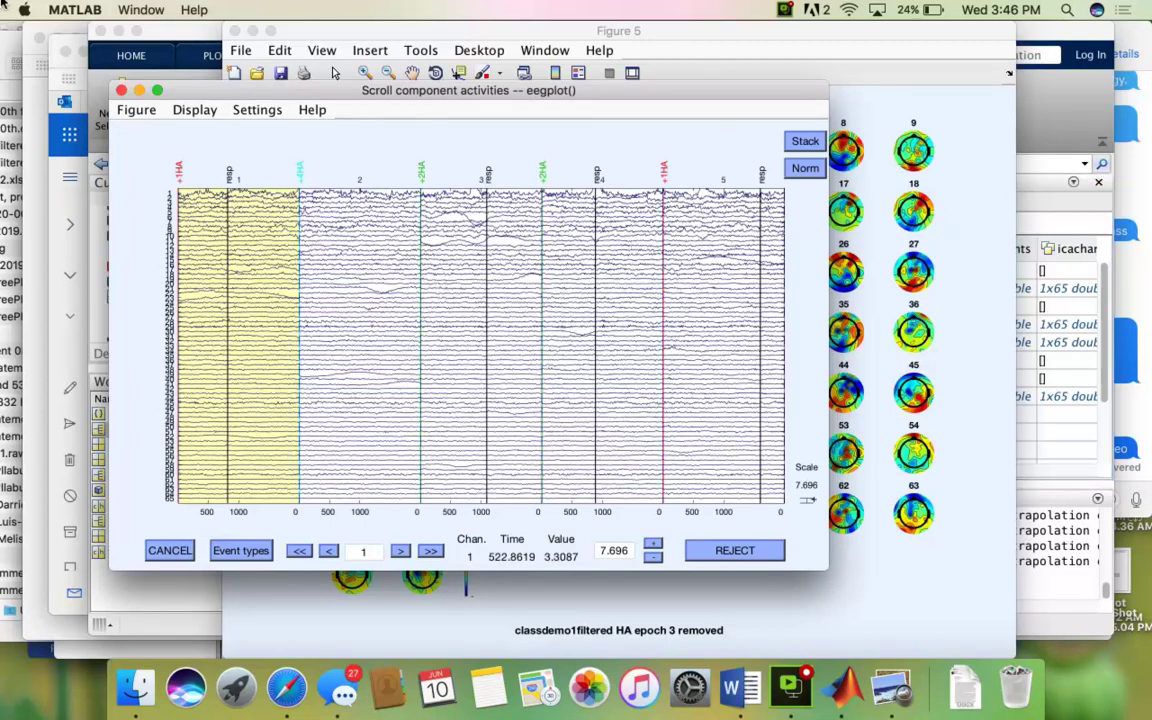
left_click(127, 9)
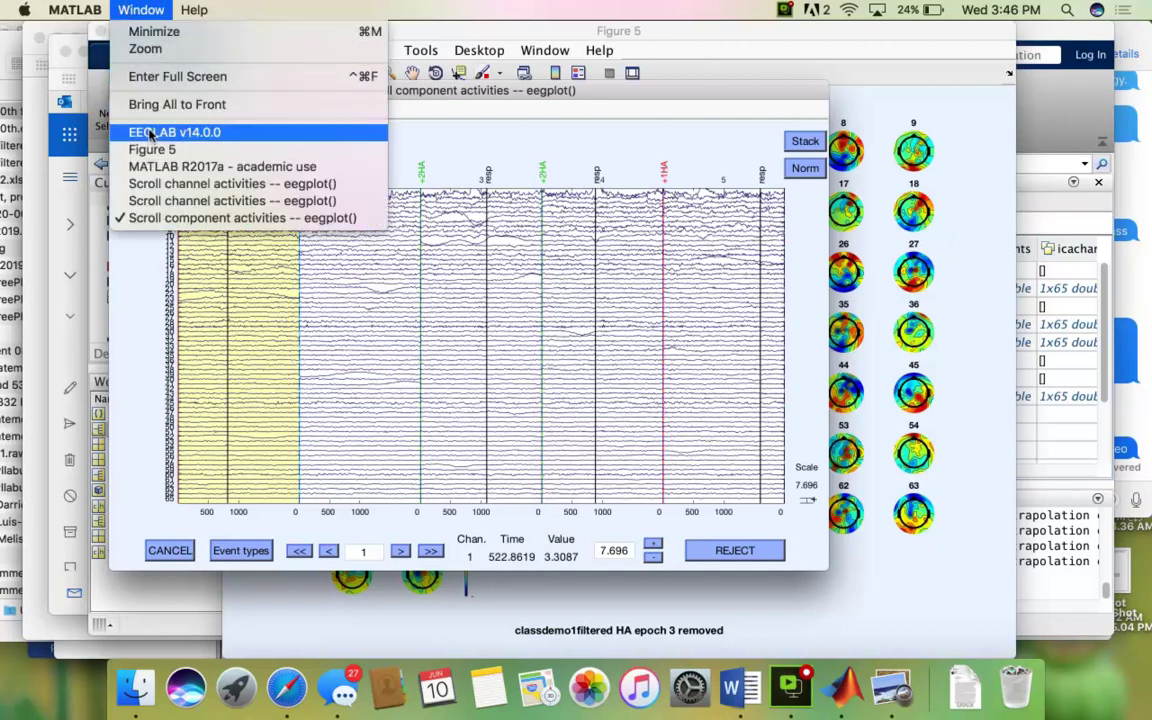
left_click(152, 133)
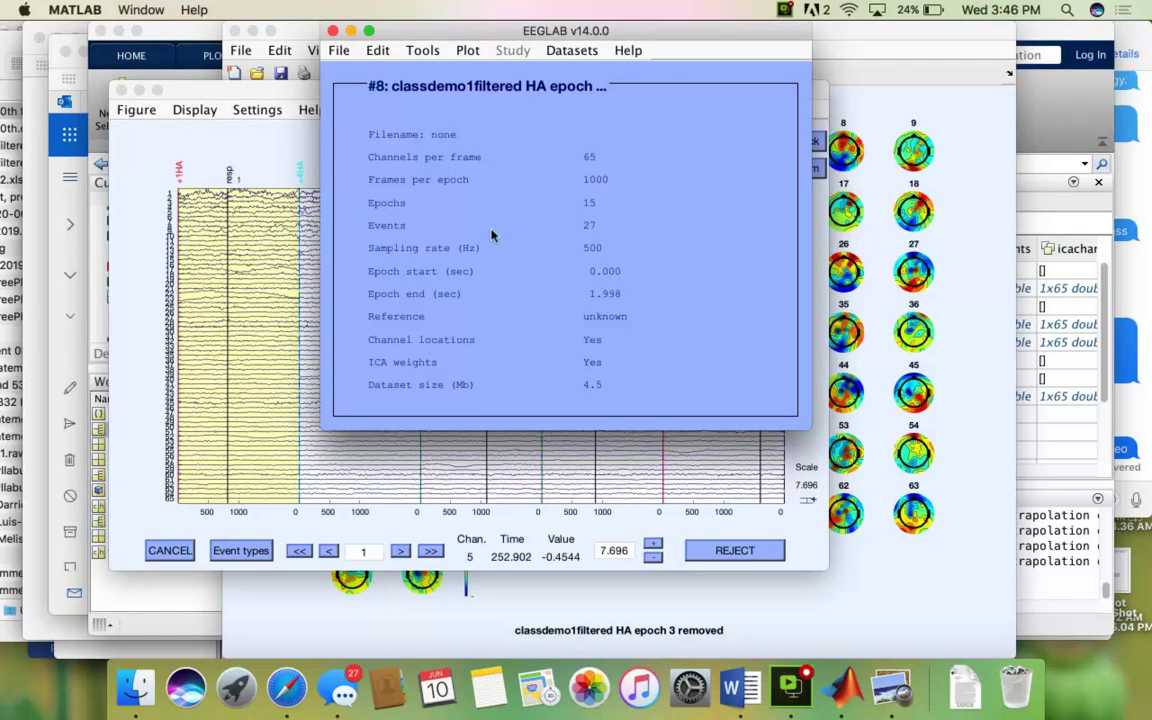
left_click(422, 50)
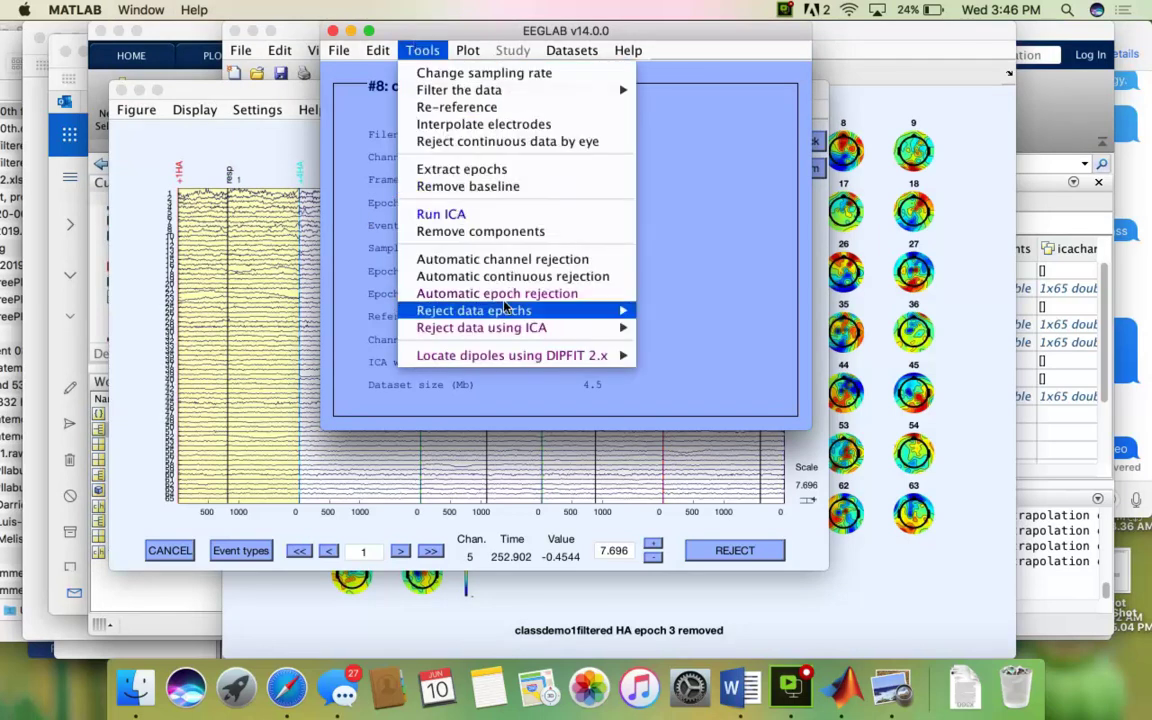
mouse_move(506, 318)
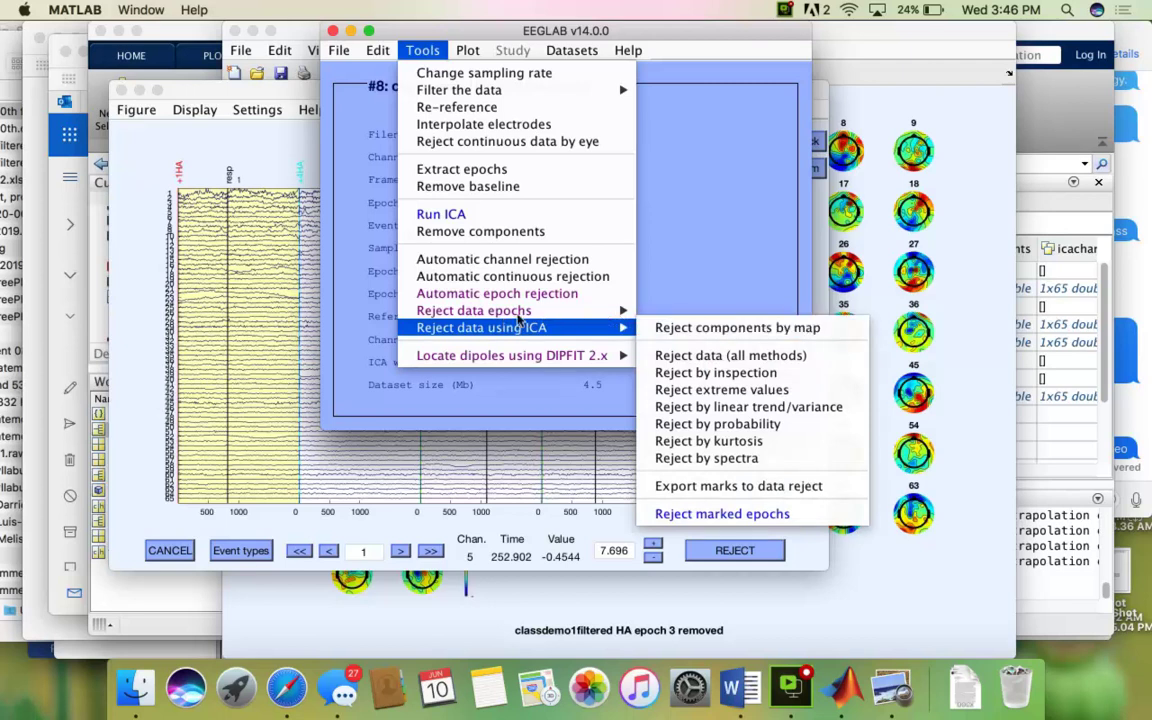
left_click(494, 232)
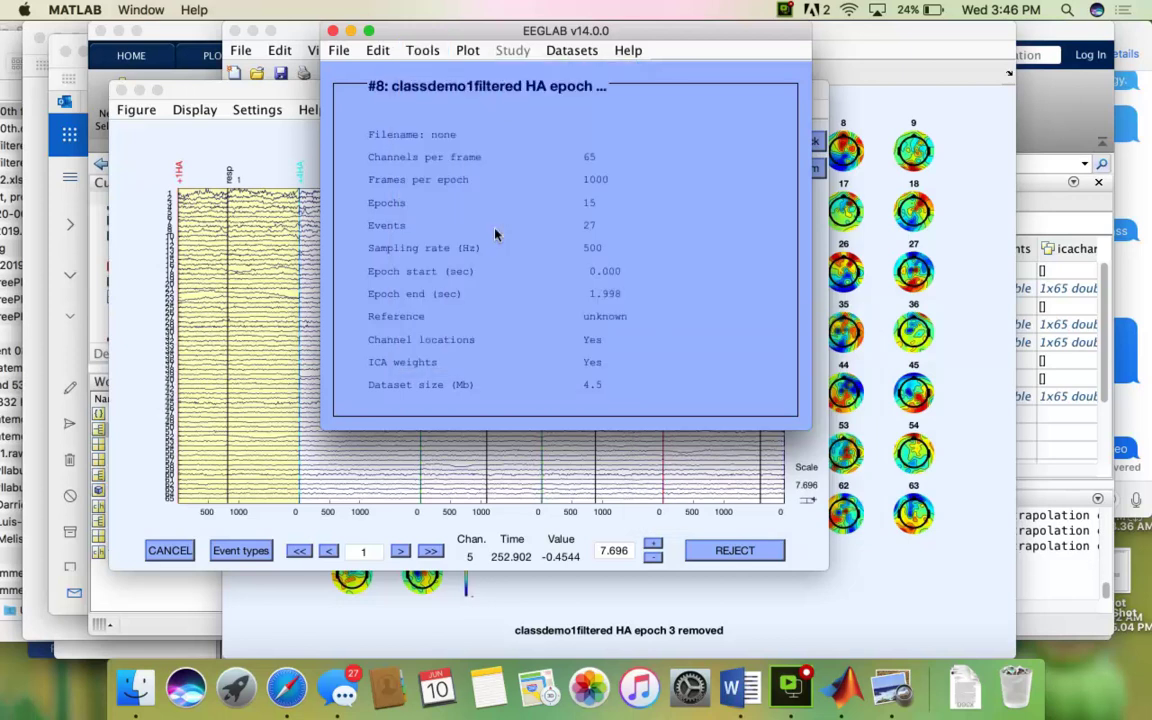
left_click(697, 363)
type("1 2")
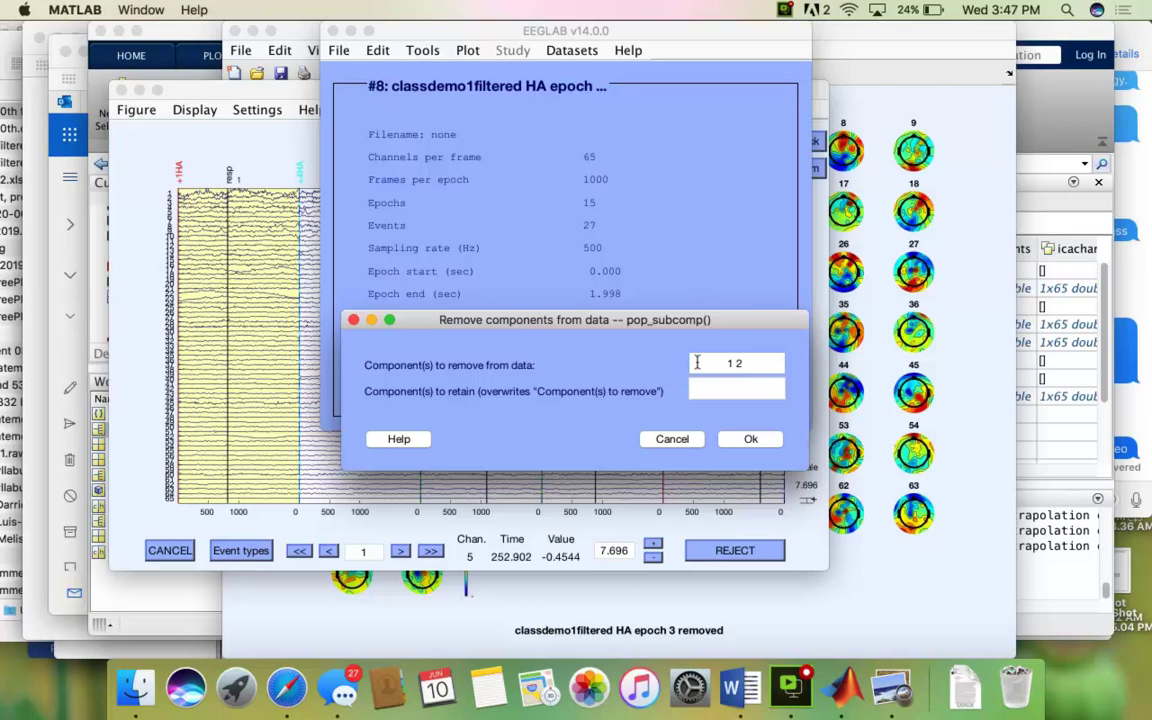
type(" 4 6 21 22 23 11")
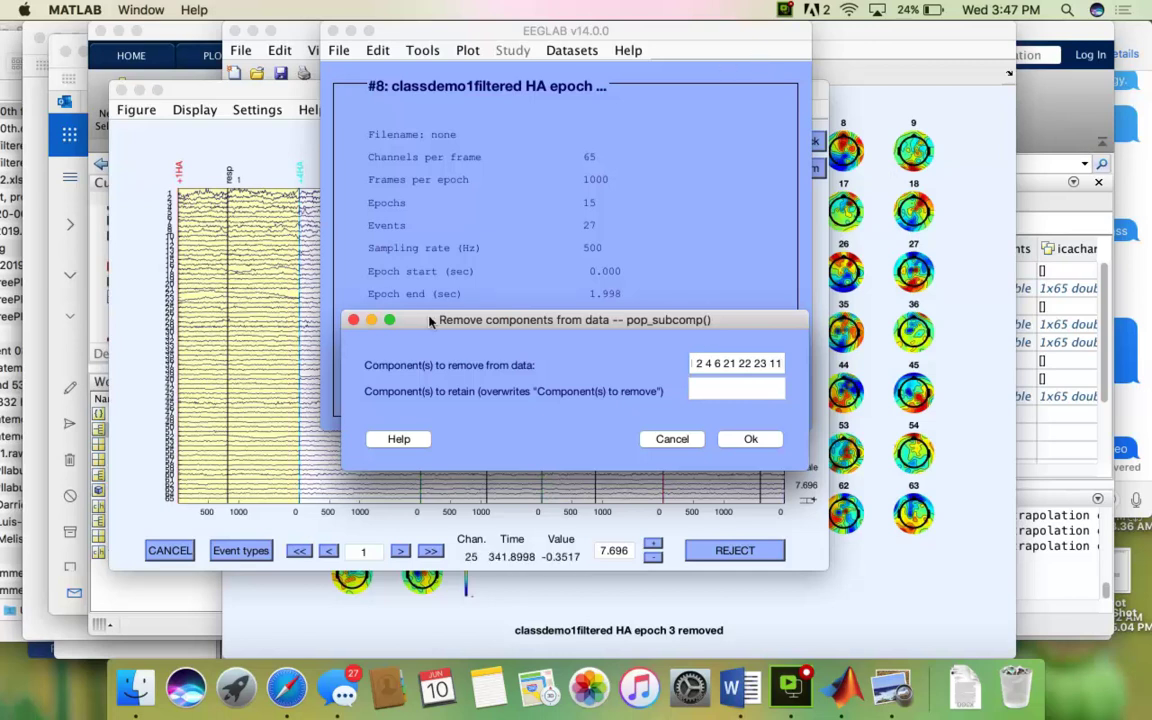
- Recheck the component activities, clearing the mark on epoch 1, and add components 29 39 41 to the removal list
left_click_drag(434, 316, 806, 201)
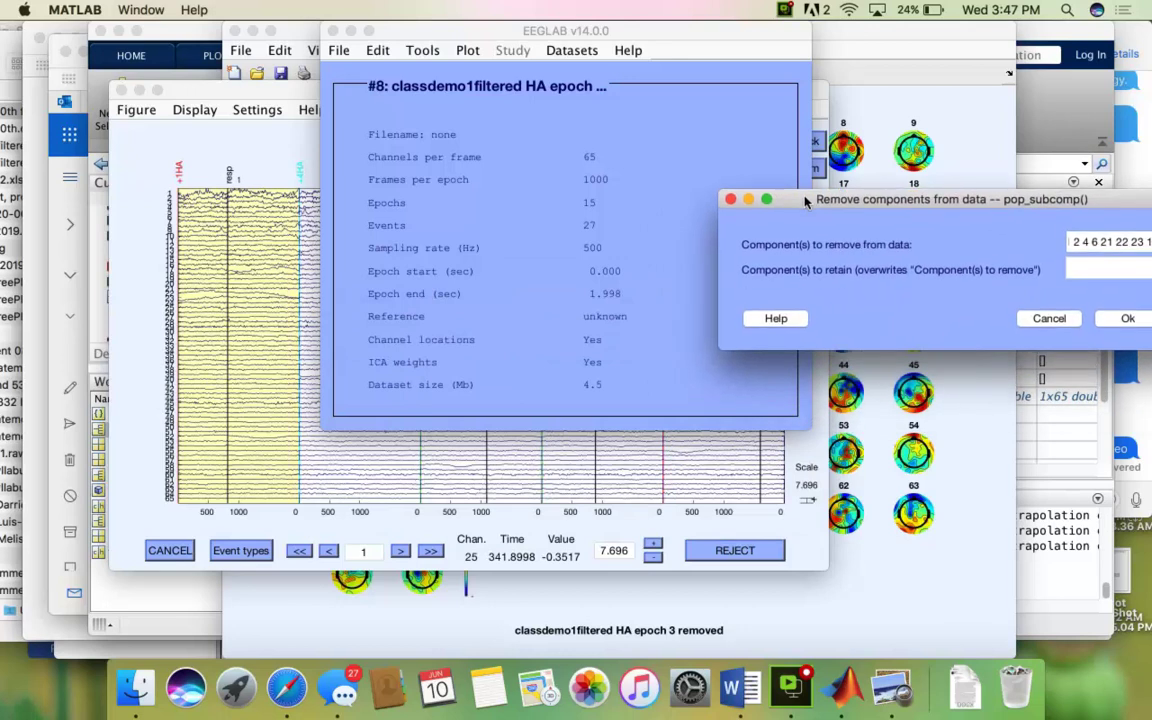
left_click(225, 393)
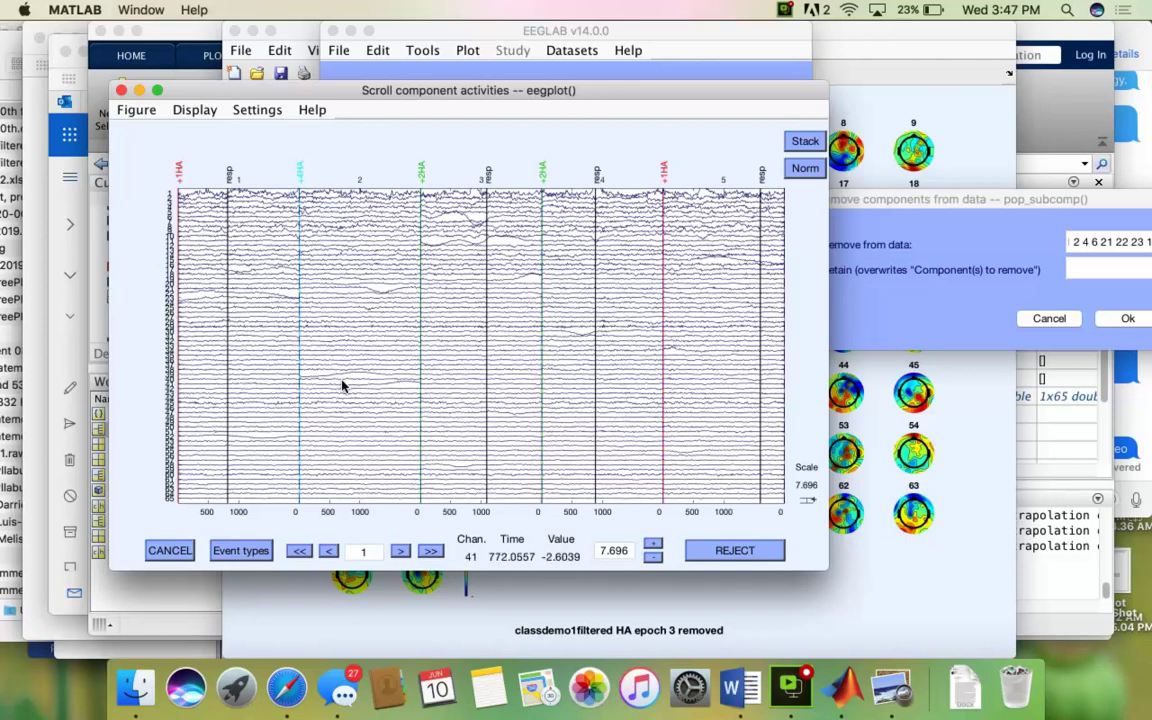
left_click(887, 288)
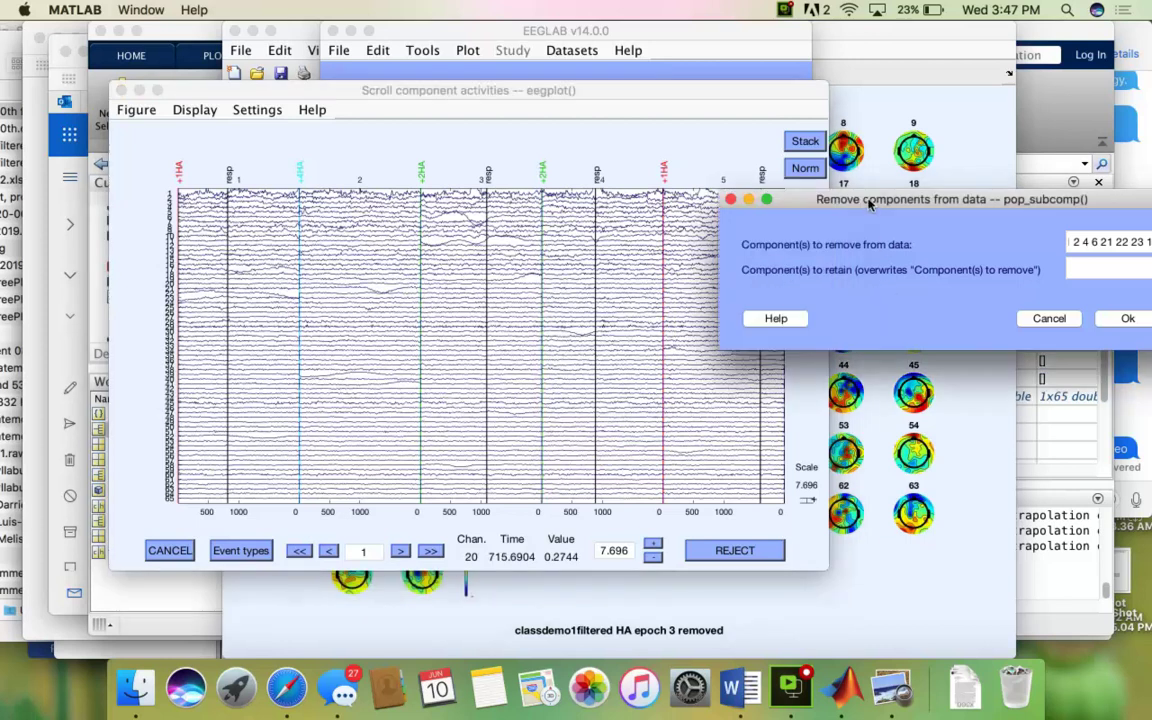
left_click_drag(870, 204, 625, 191)
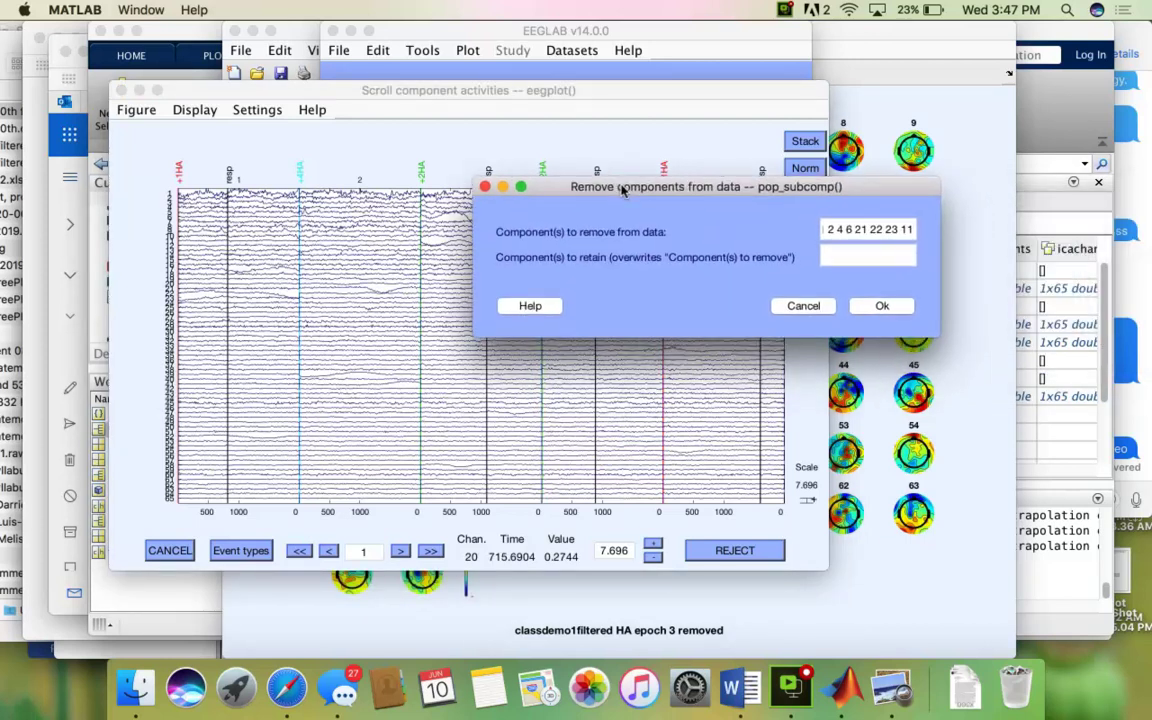
left_click(908, 221)
key("BackSpace")
type("1 29")
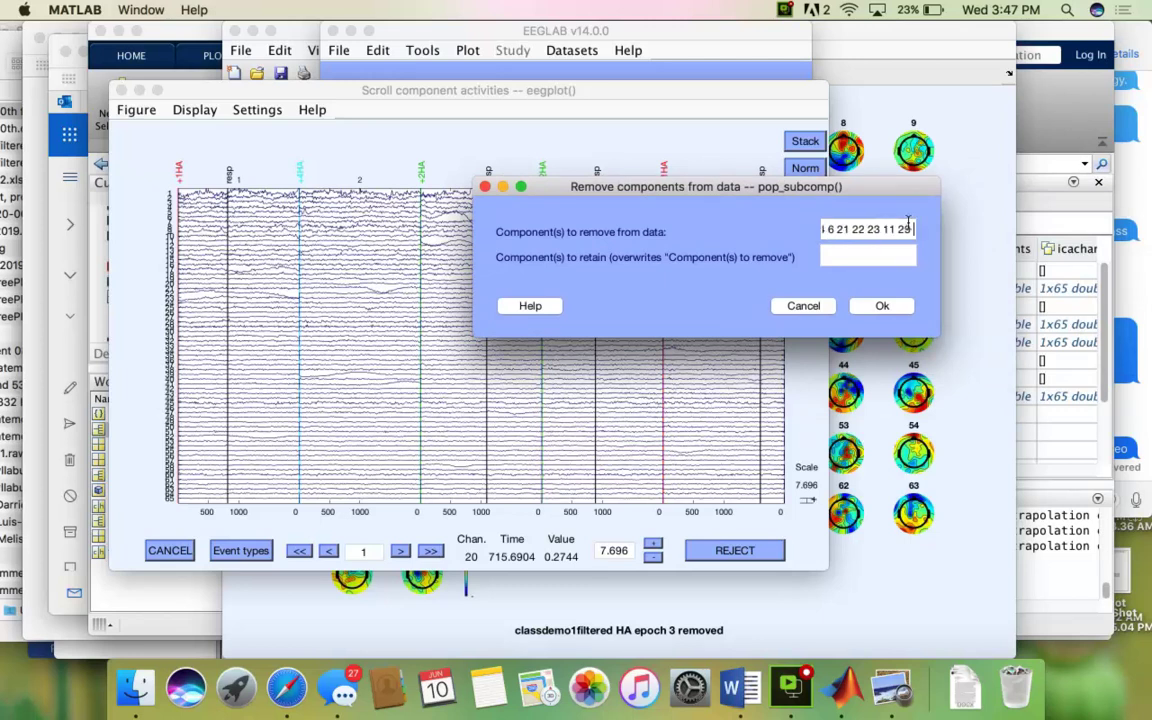
type(" 39 41")
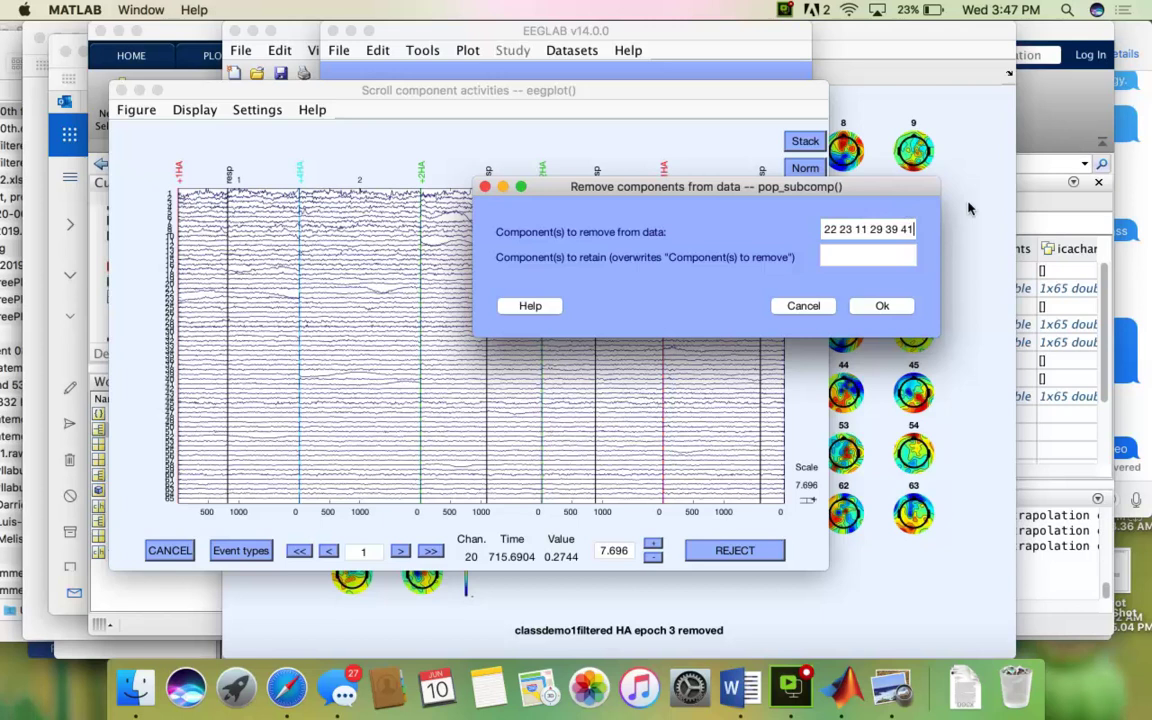
- Accept the removal of the listed components and keep the result as a new dataset under the proposed name
left_click(879, 306)
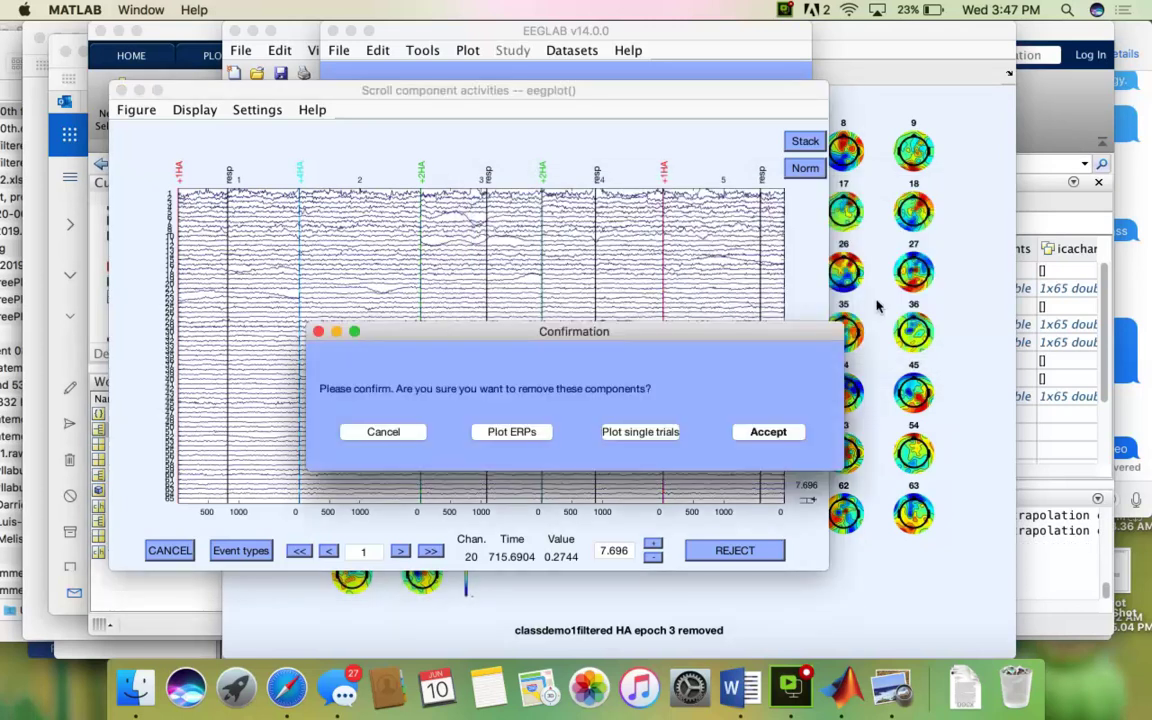
left_click(764, 430)
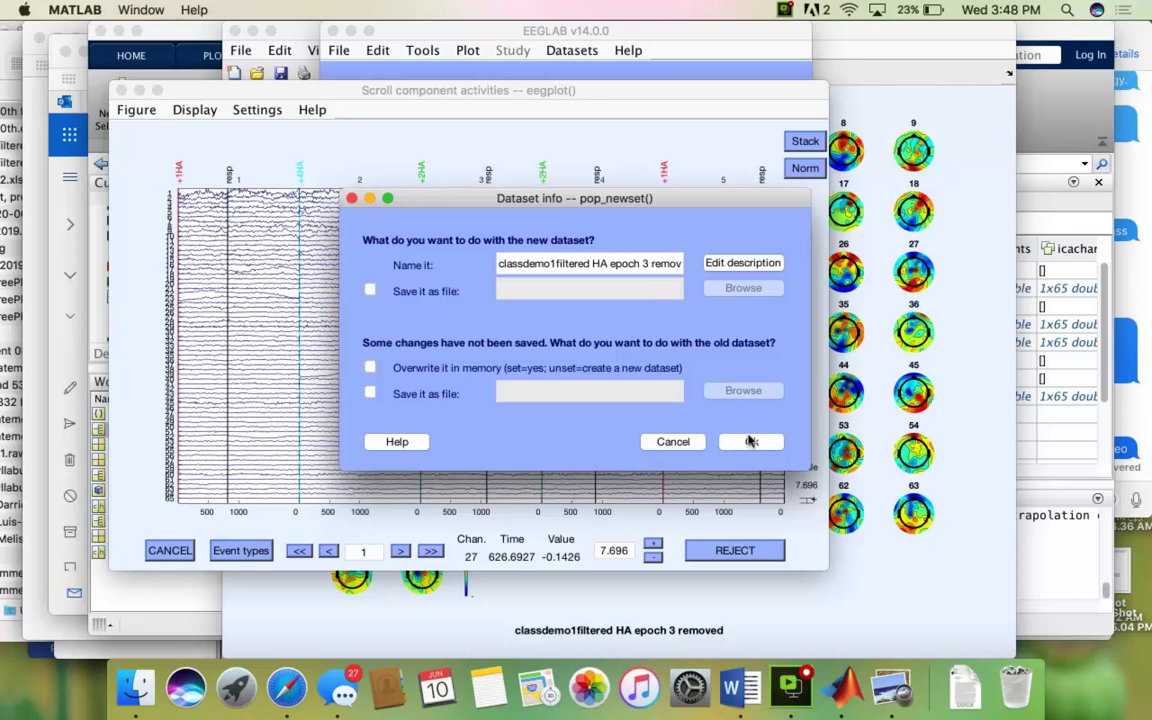
left_click(751, 441)
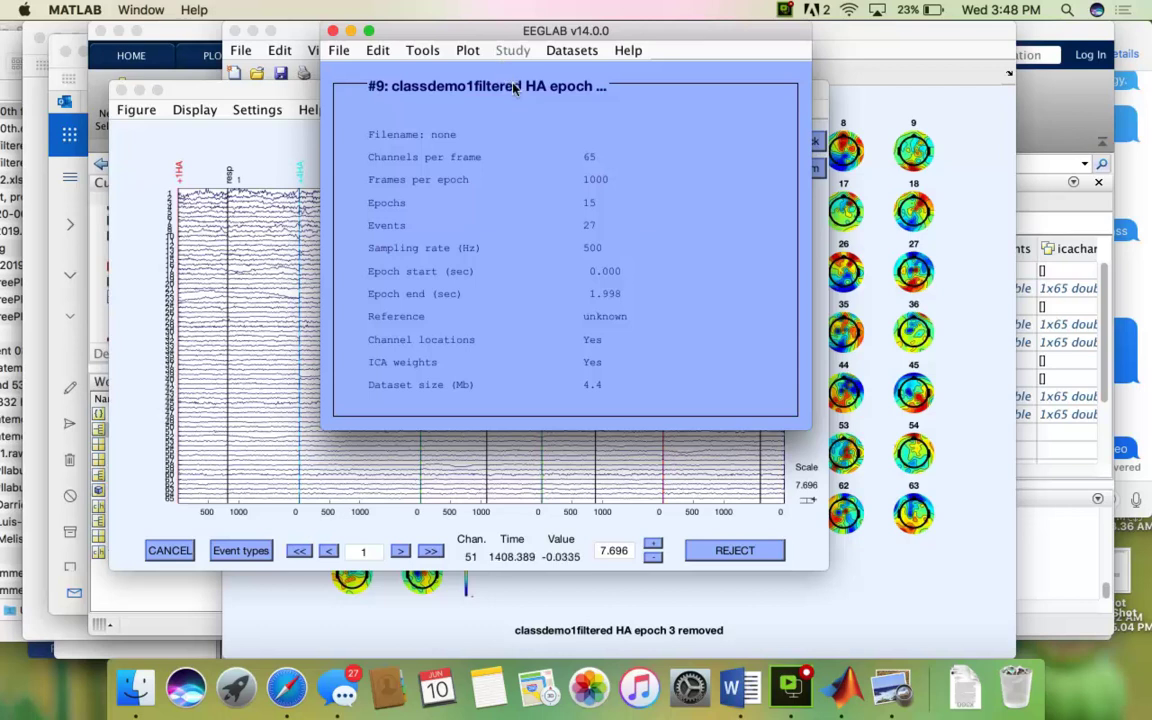
- Plot the scrolling channel data of dataset 9 and move the plot window up slightly
left_click(467, 50)
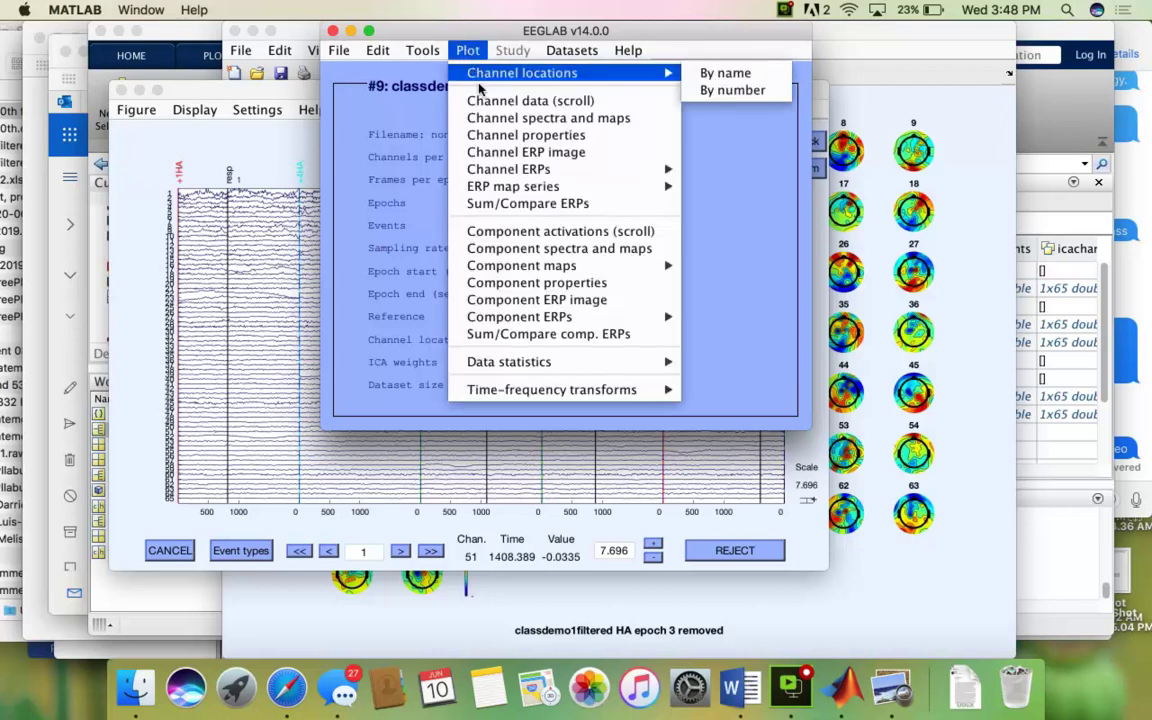
left_click(483, 101)
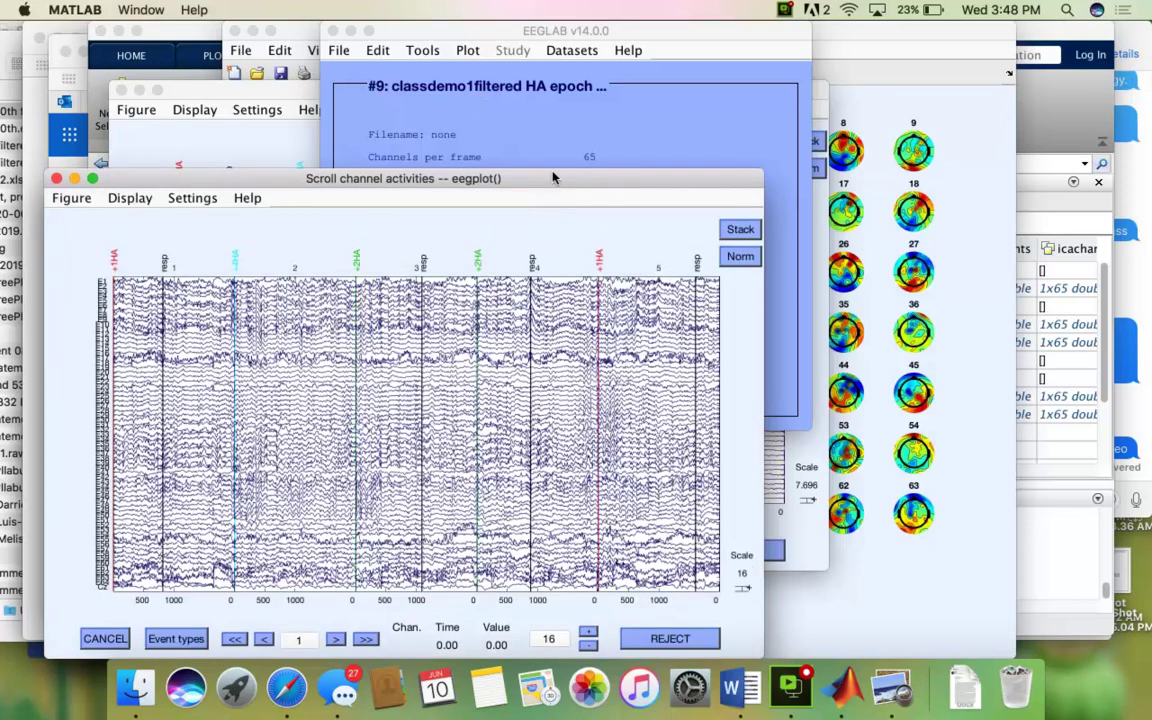
left_click_drag(553, 177, 591, 129)
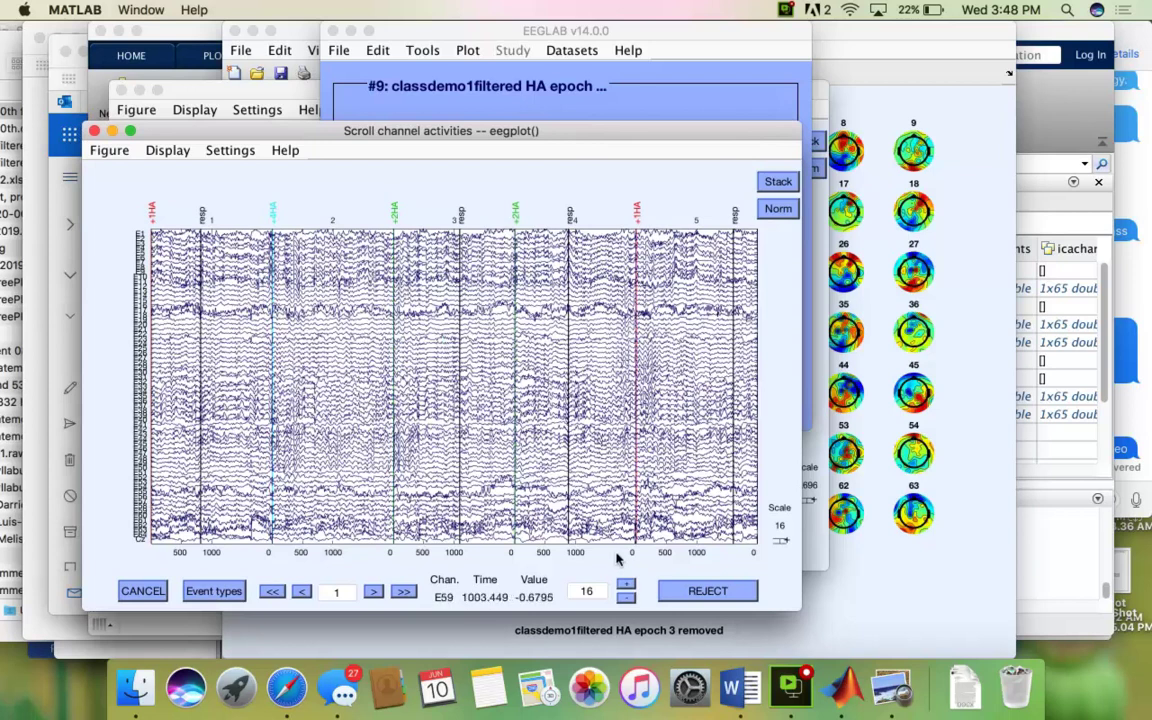
- Raise the amplitude scale of the channel activity plot to 25.51
left_click(625, 583)
left_click(625, 583)
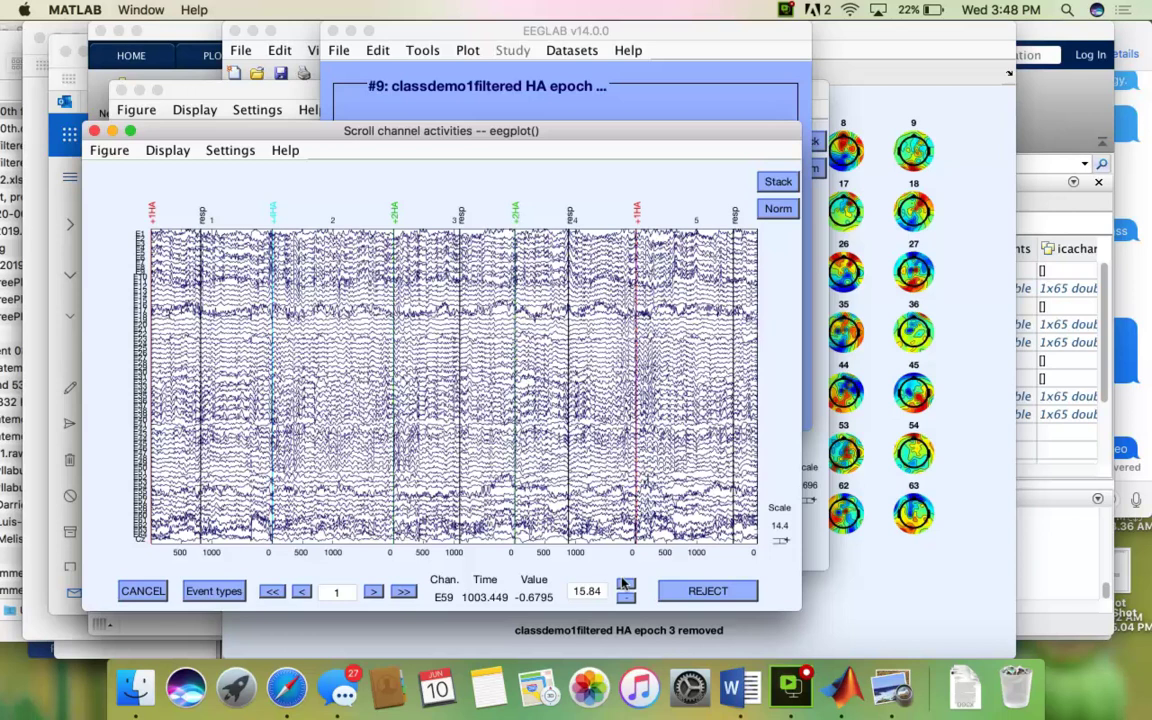
left_click(625, 583)
left_click(625, 583)
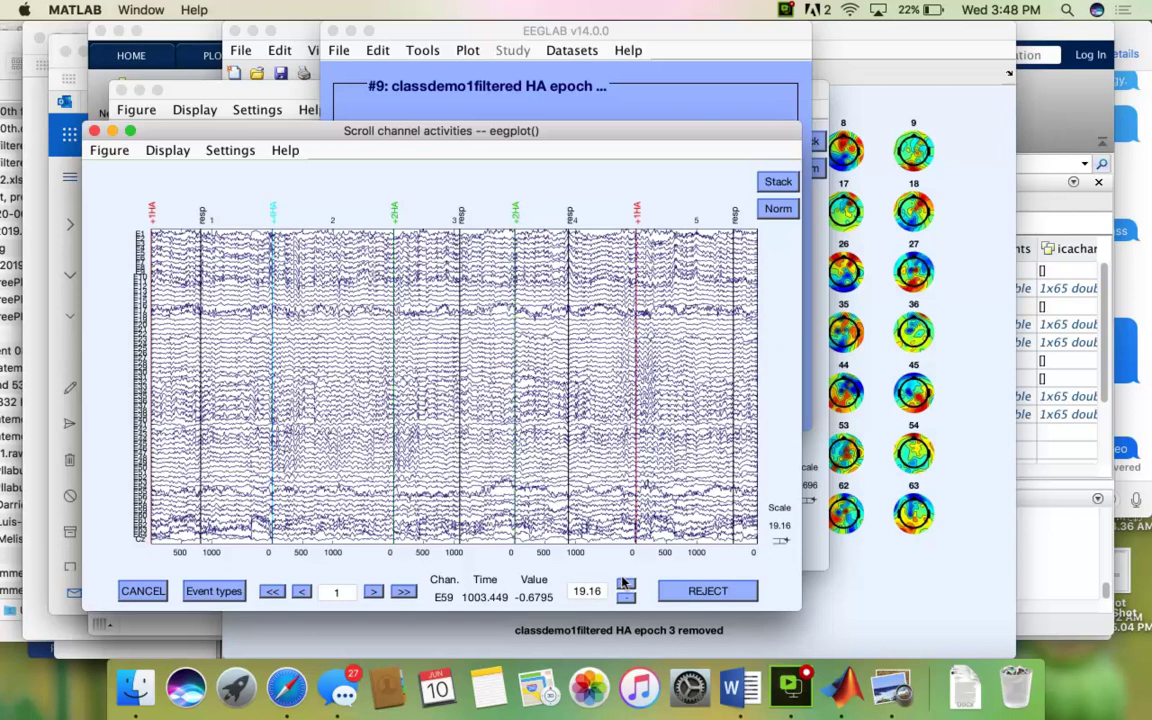
left_click(625, 583)
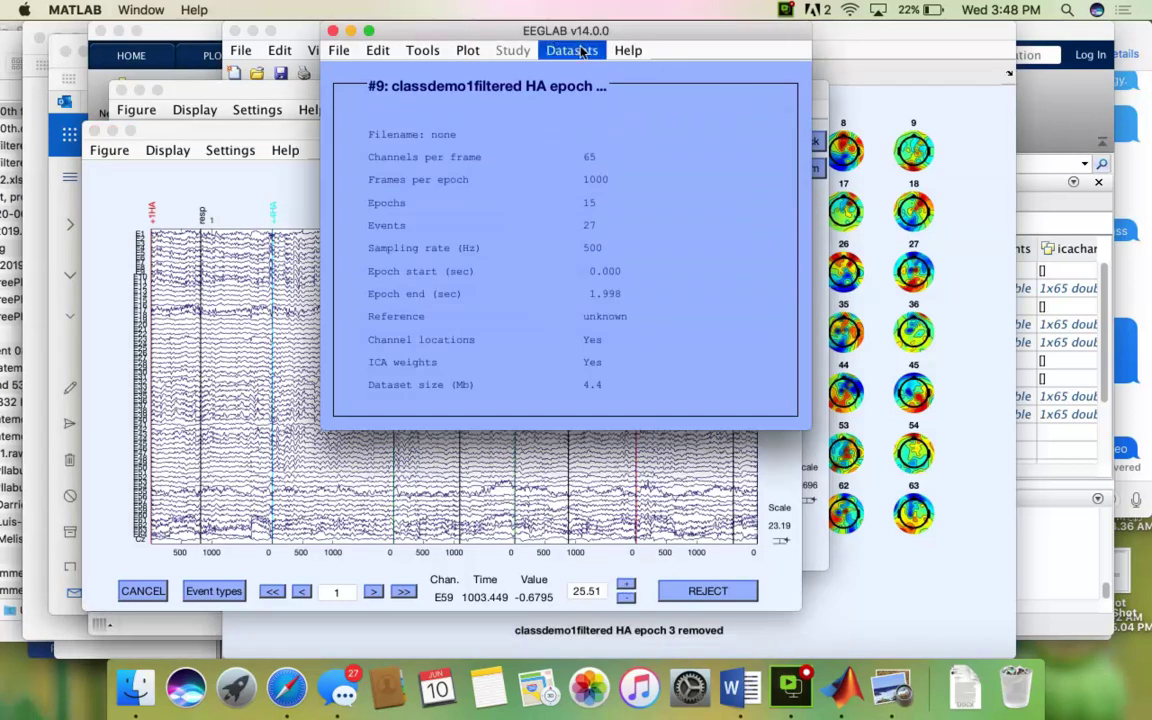
- Bring up and close the old channel activity plot of the continuous data and the component activity plot
left_click(130, 9)
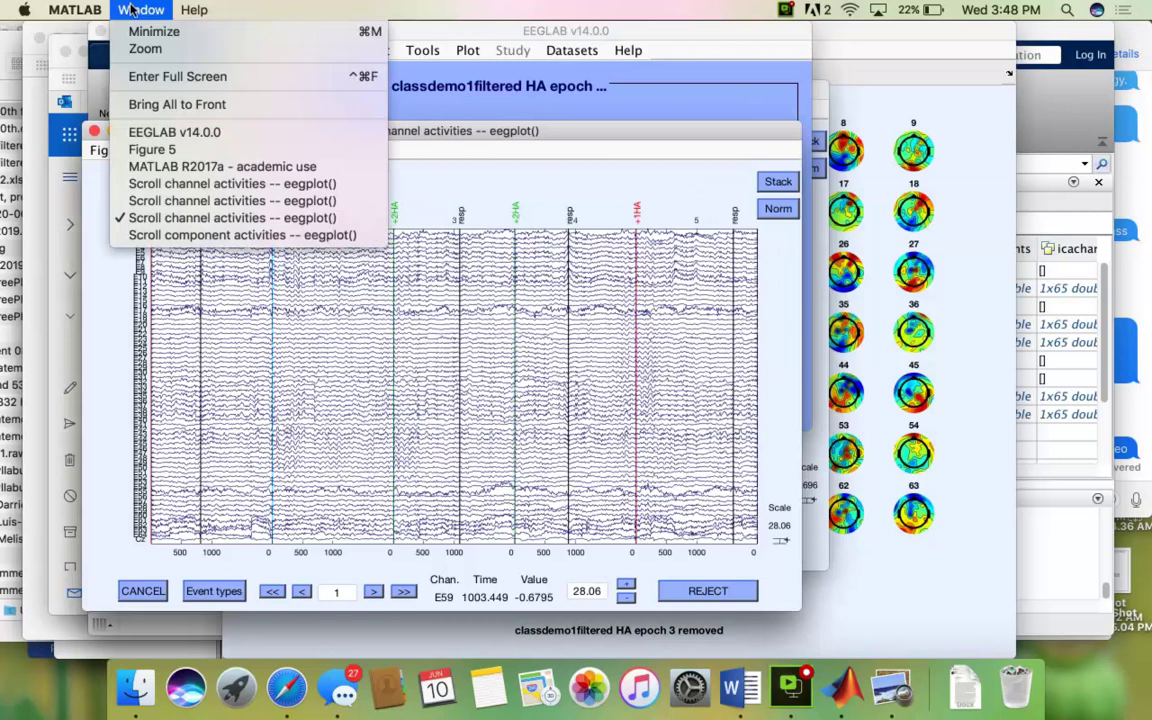
left_click(168, 184)
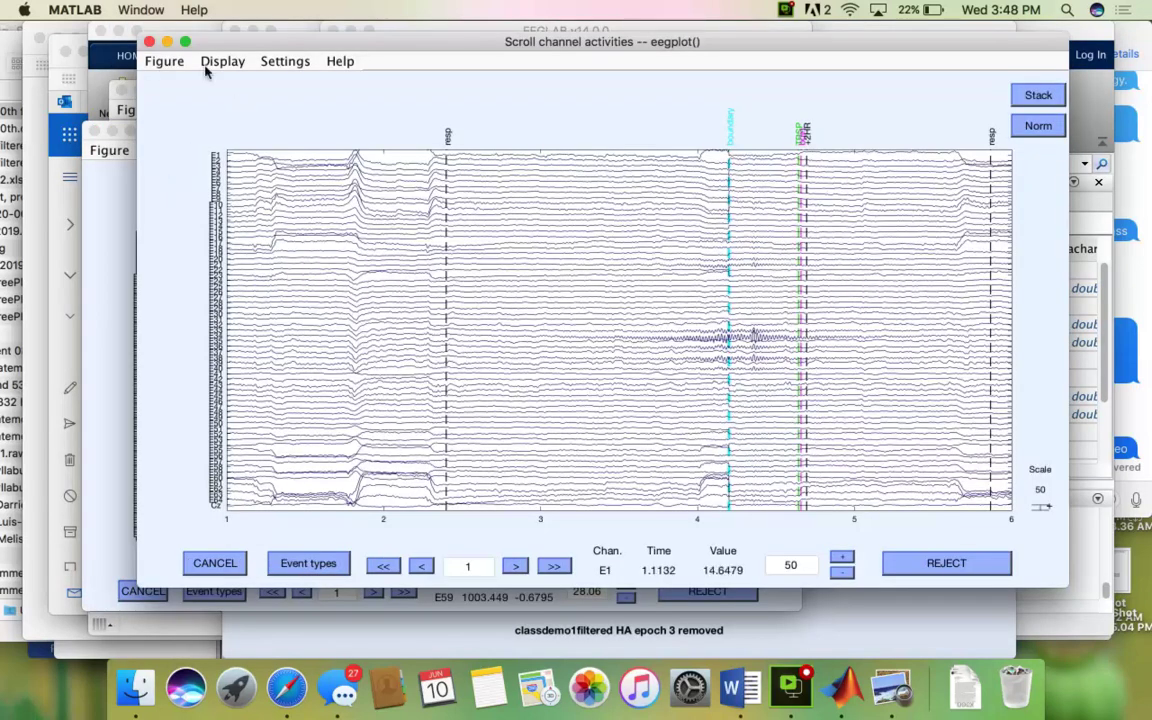
left_click(148, 42)
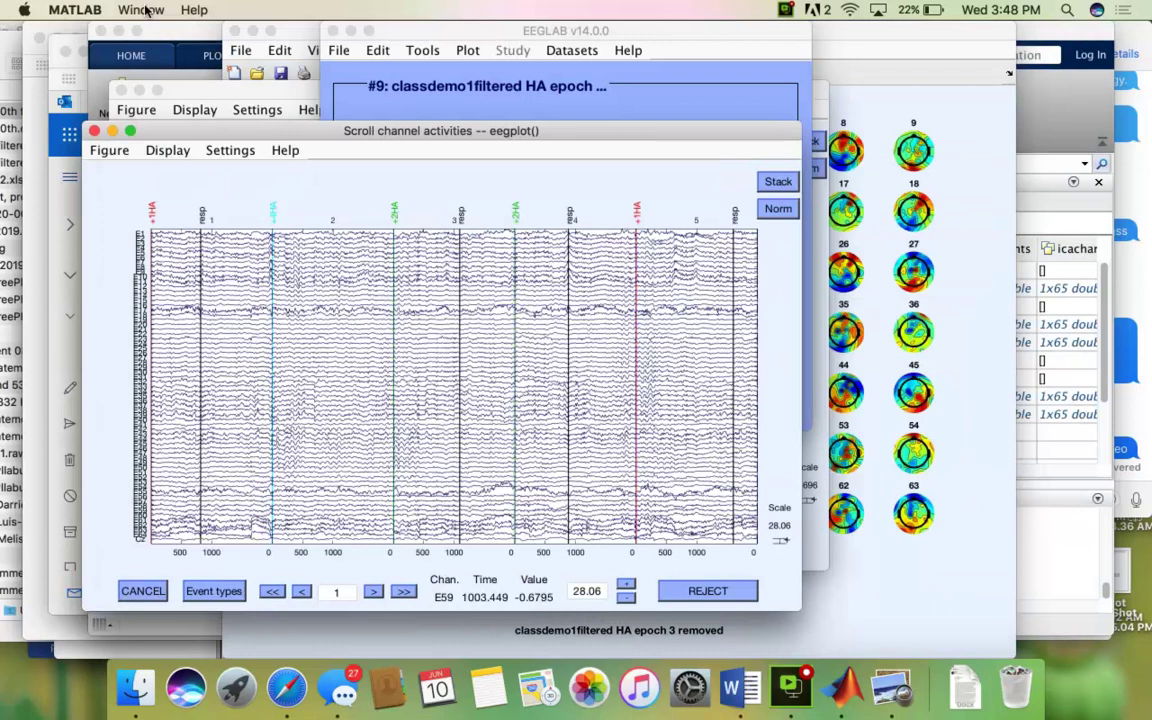
left_click(142, 10)
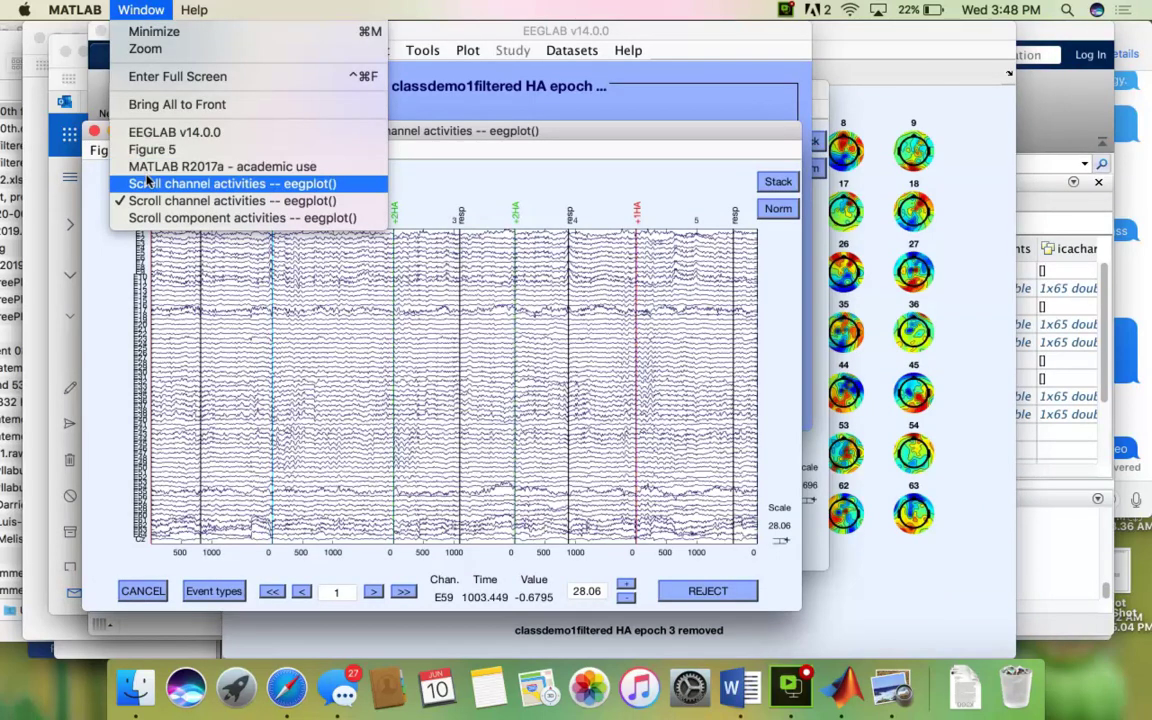
left_click(156, 215)
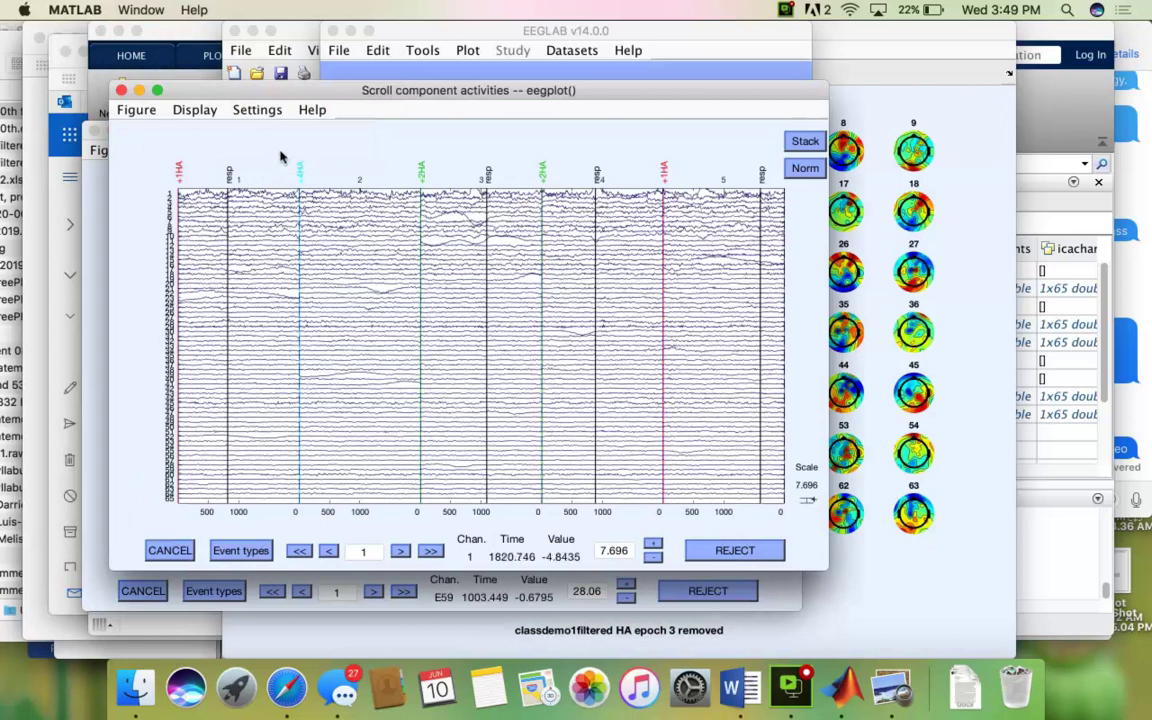
left_click(121, 90)
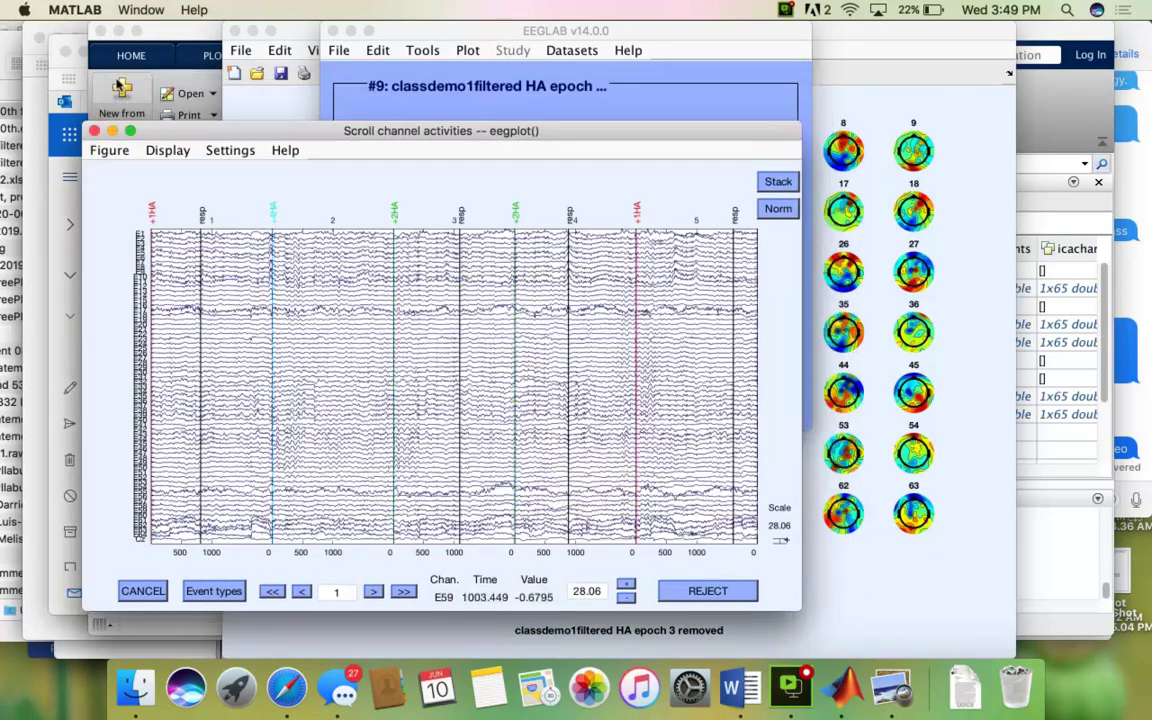
- Bring up the channel activity plot from before component removal and arrange it side by side with the cleaned data plot
left_click(138, 9)
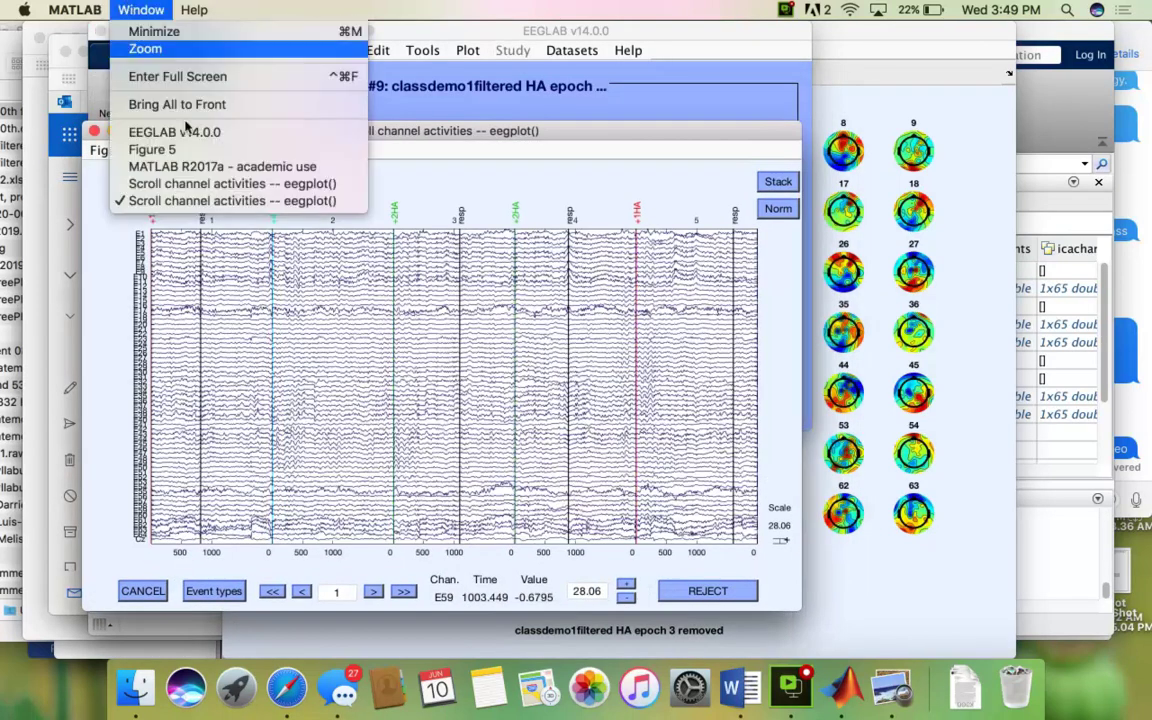
left_click(200, 184)
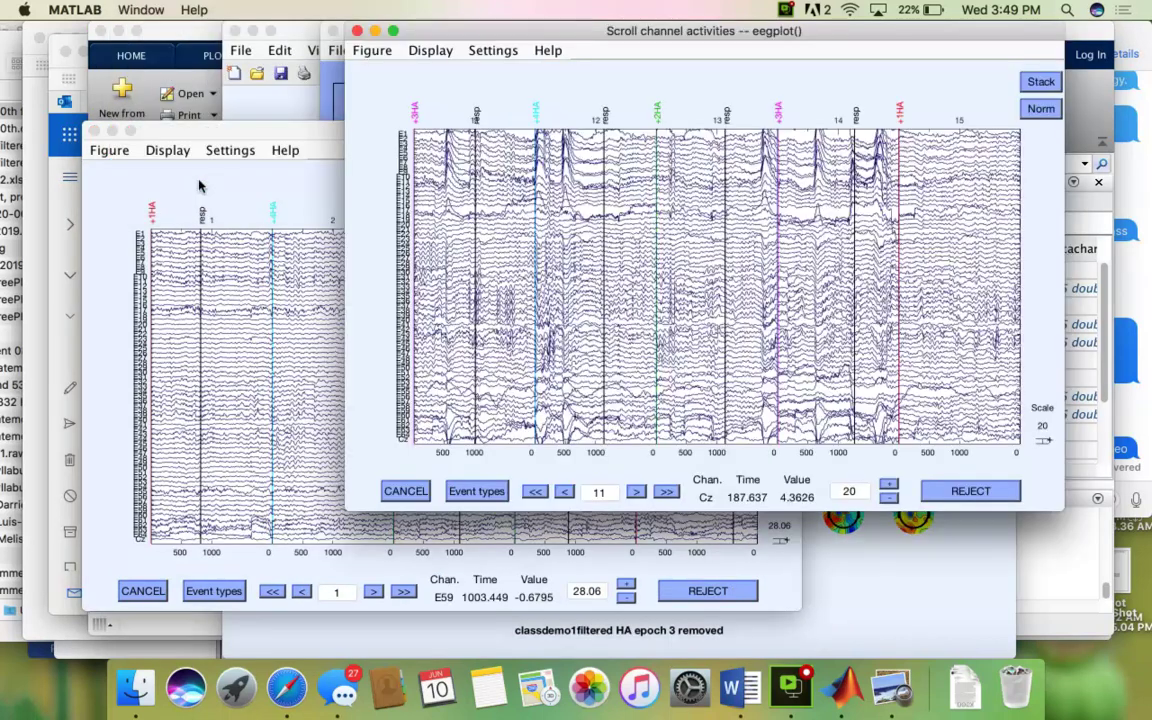
left_click_drag(649, 36, 780, 126)
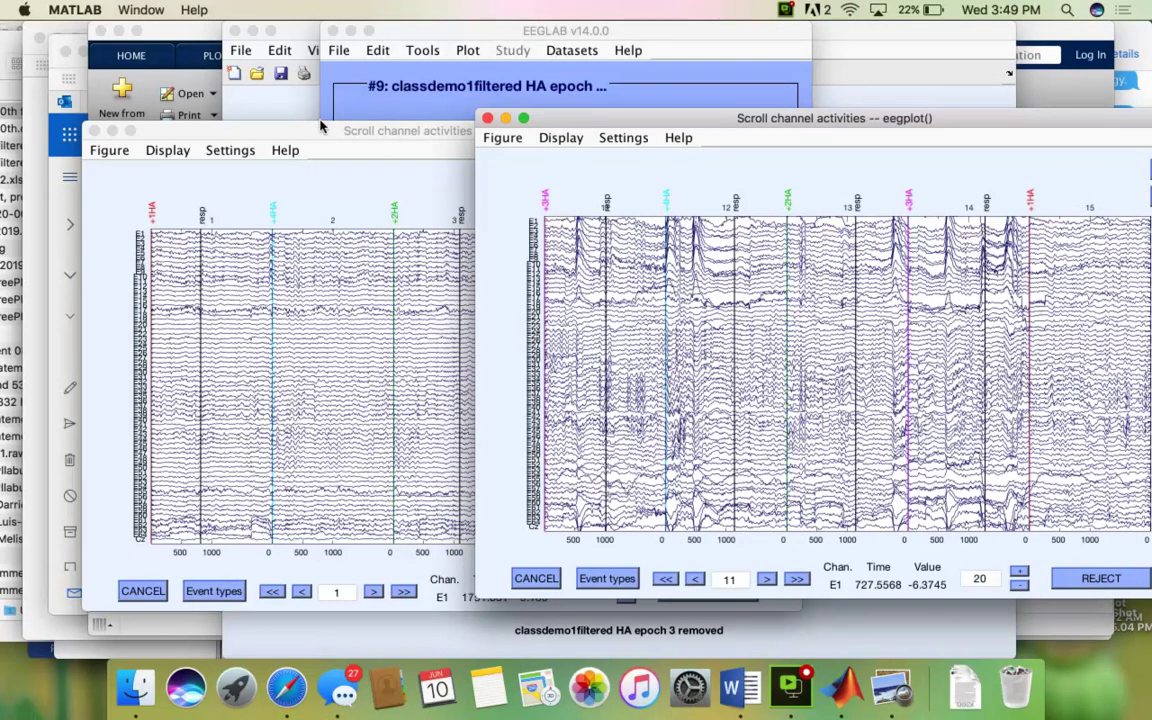
left_click_drag(321, 126, 213, 114)
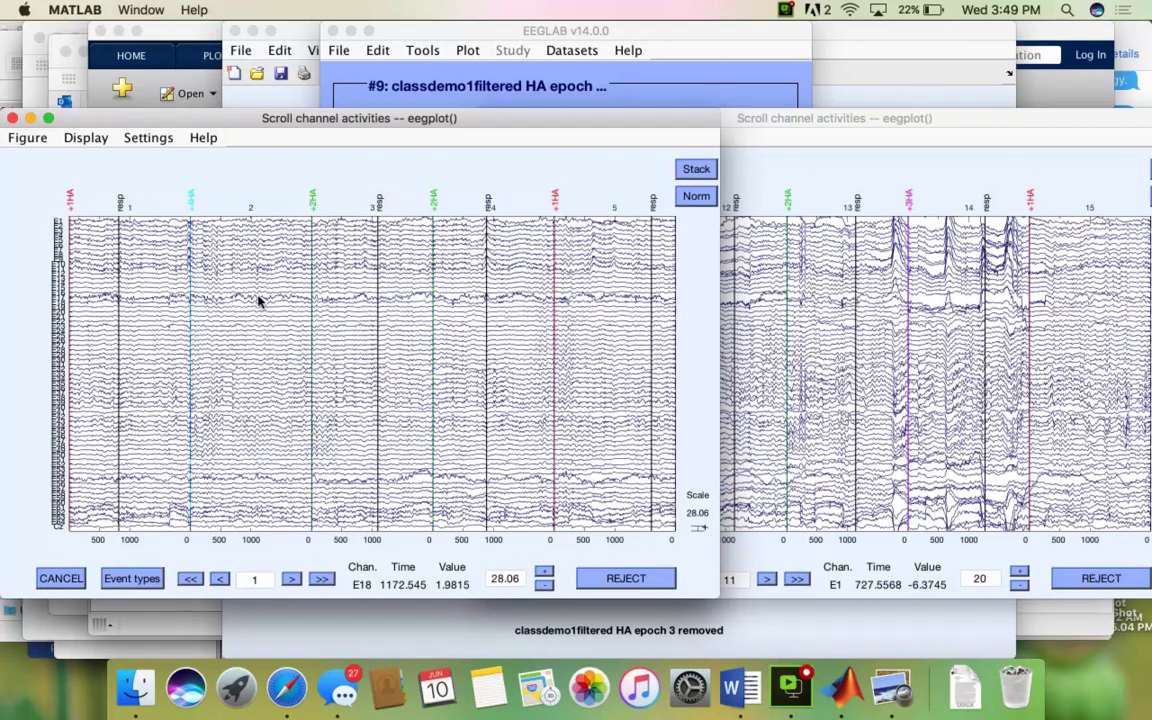